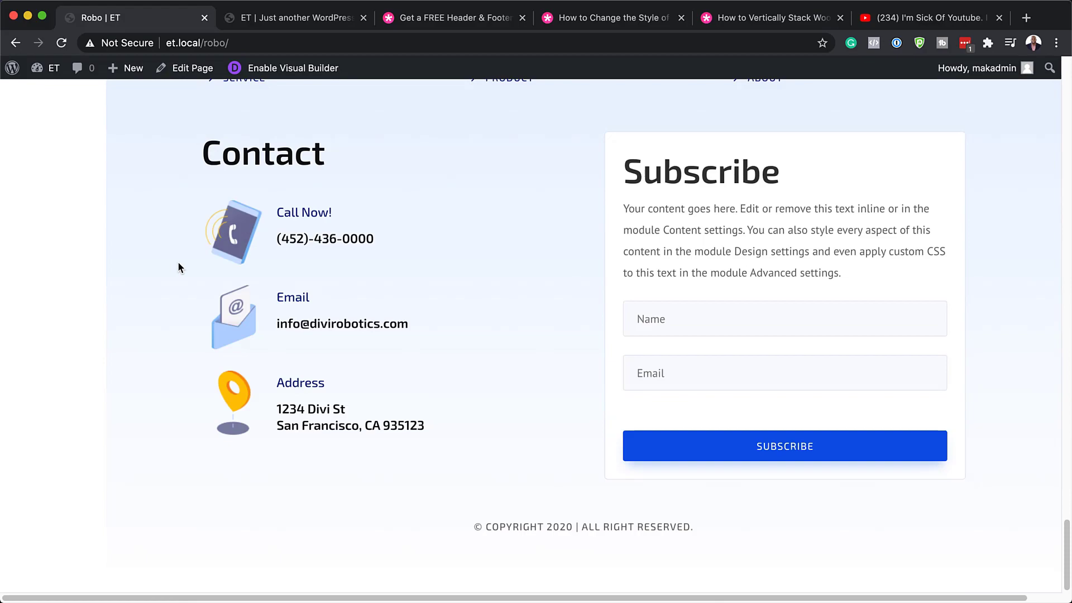
Jump back to the top of the Robo page.
key("Home")
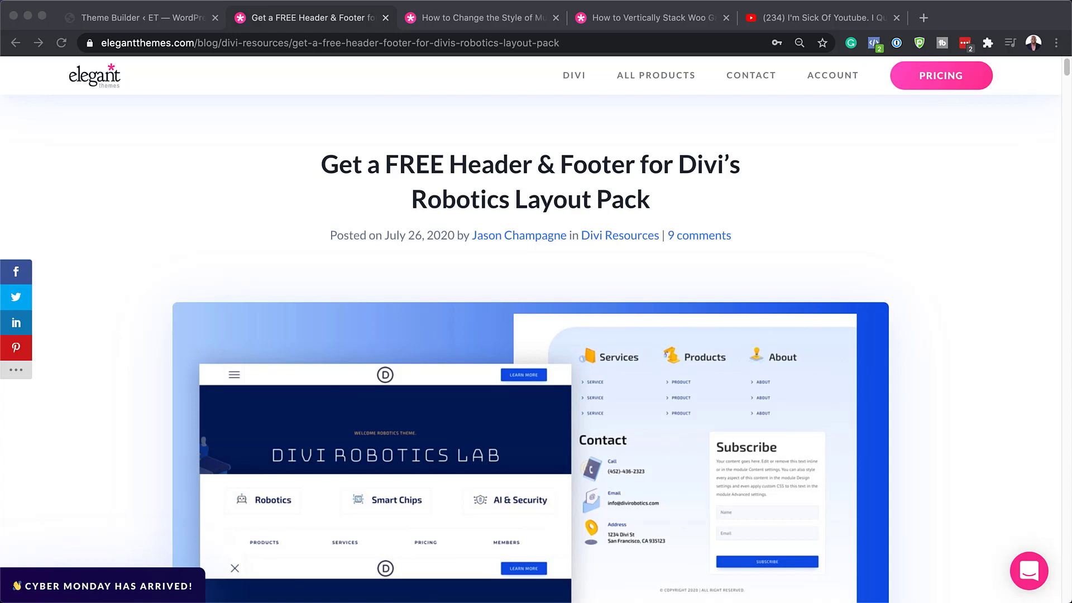
Submit an email address in the article's free-download form and download the Robotics template files.
scroll(531, 335, "down", 9)
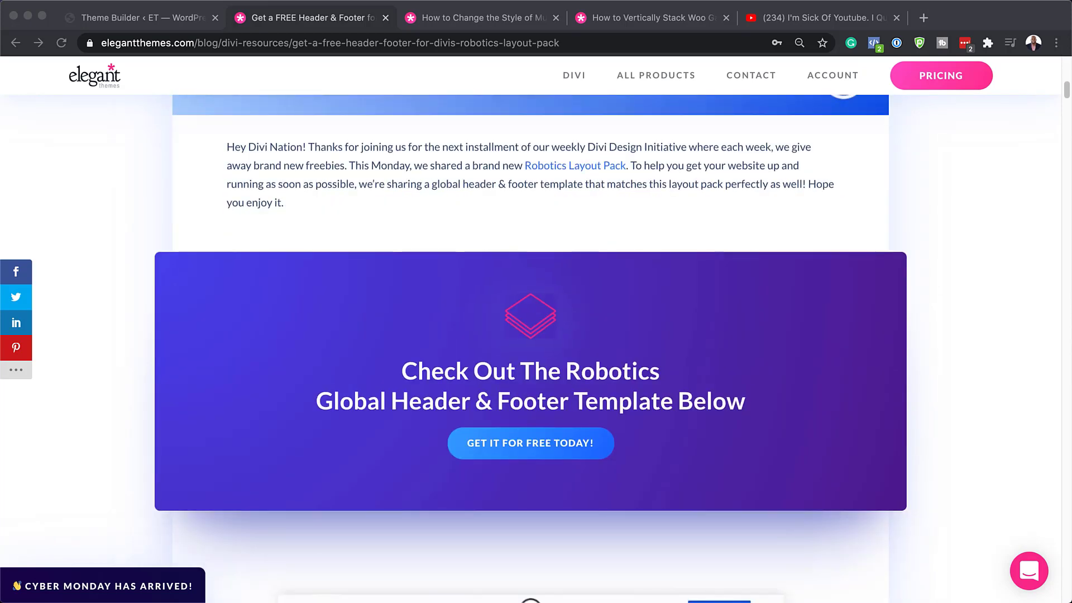
left_click(545, 445)
left_click(418, 417)
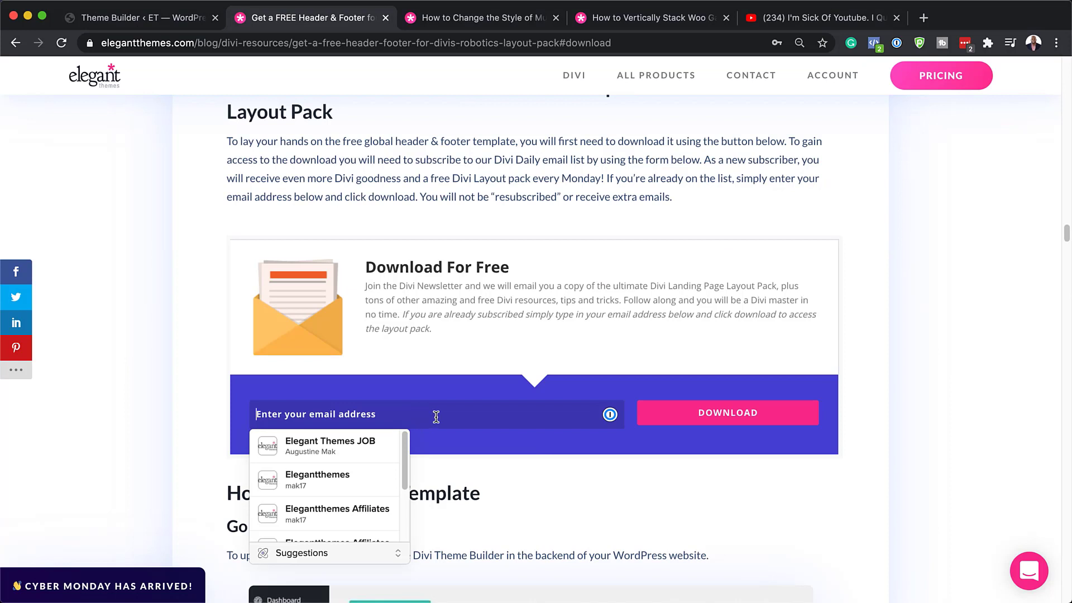
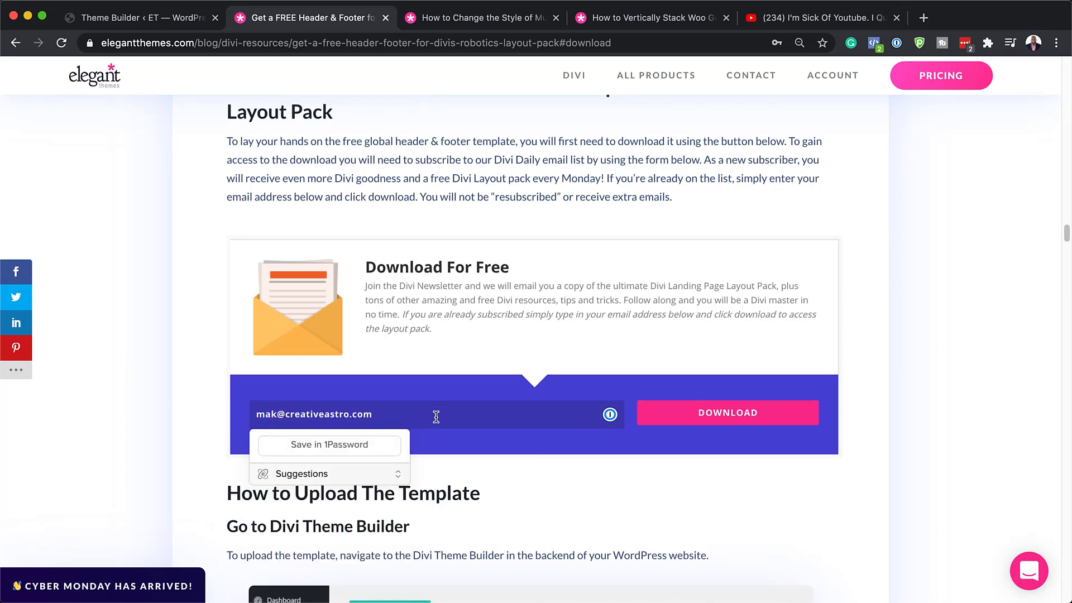
left_click(677, 414)
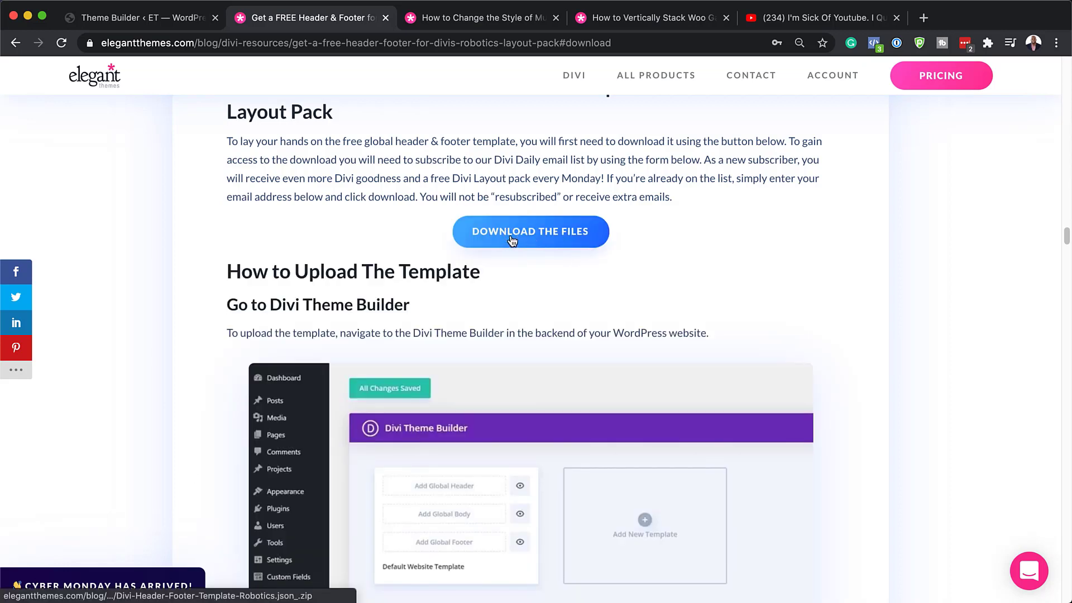
left_click(511, 238)
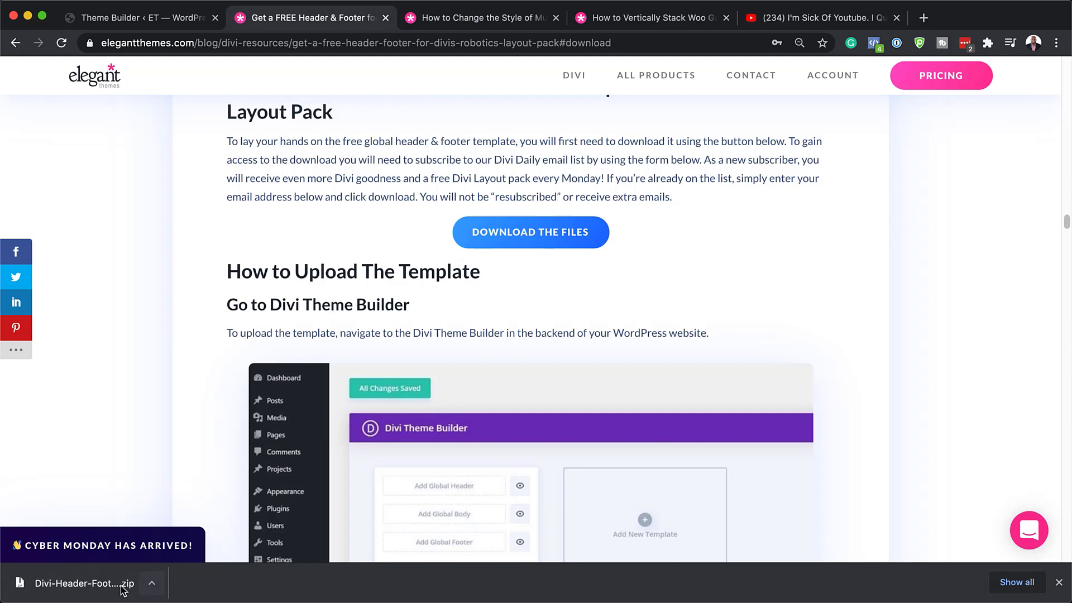
Unzip the downloaded Robotics zip in Finder to get Divi-Header-Footer-Template-Robotics.json, then return to Chrome.
left_click(152, 584)
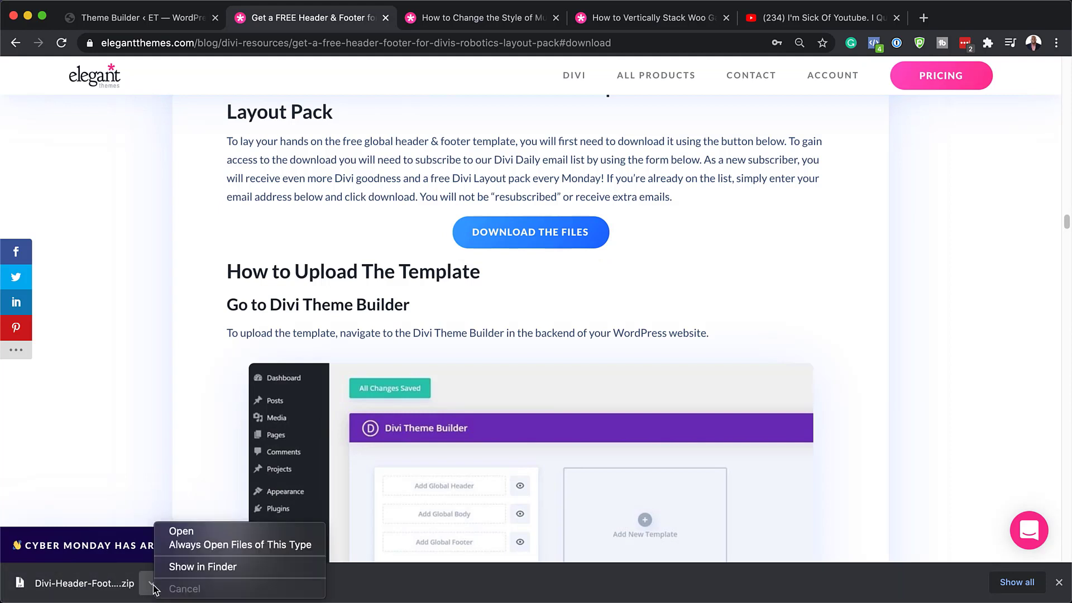
left_click(189, 571)
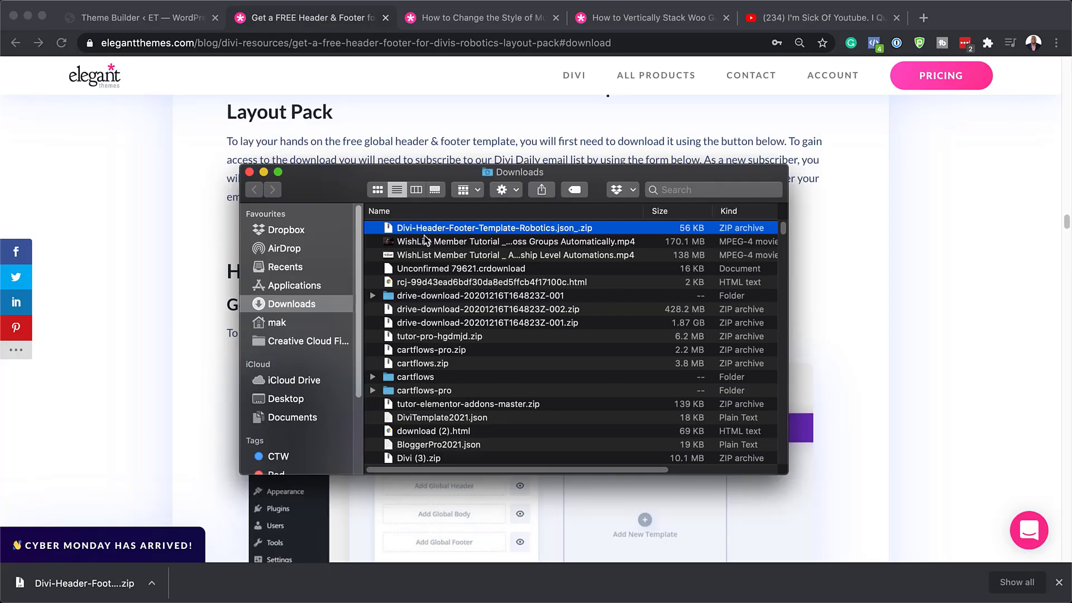
double_click(389, 229)
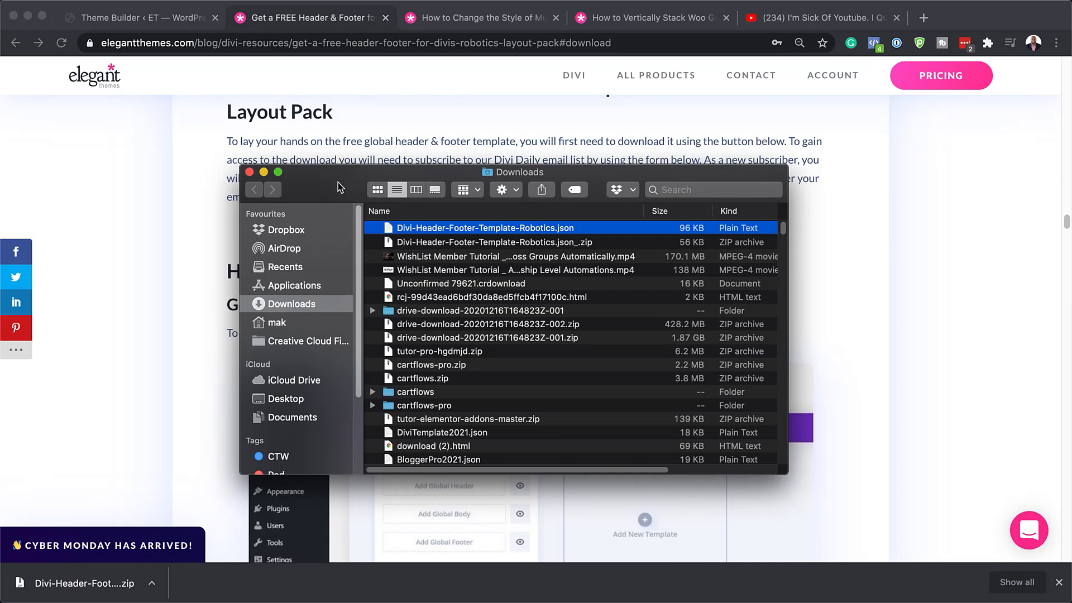
left_click_drag(338, 184, 515, 204)
left_click(302, 281)
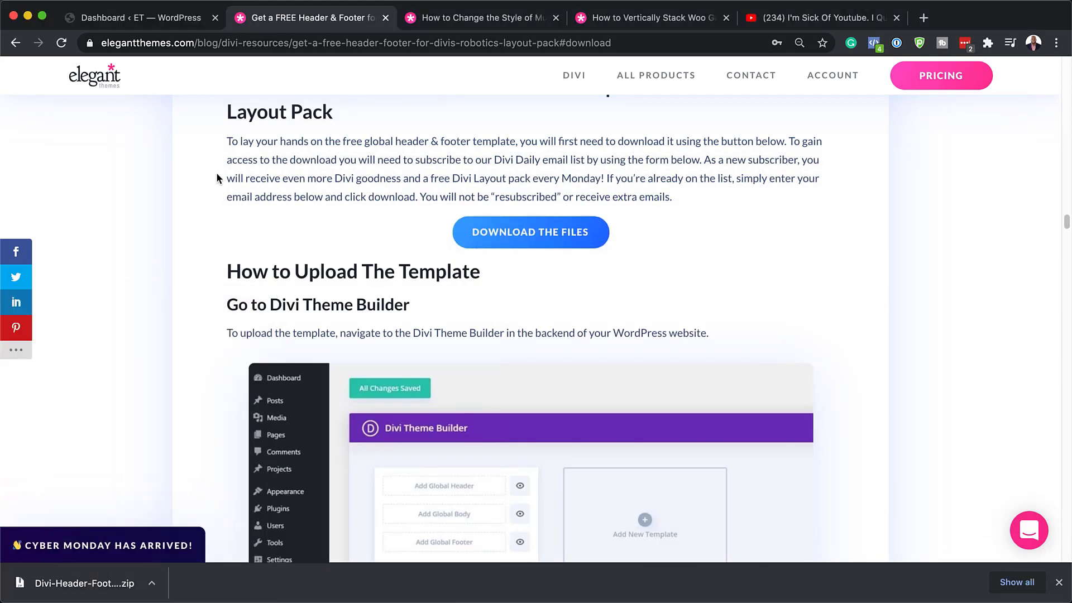
From the WordPress dashboard, go to Divi > Theme Builder.
left_click(168, 21)
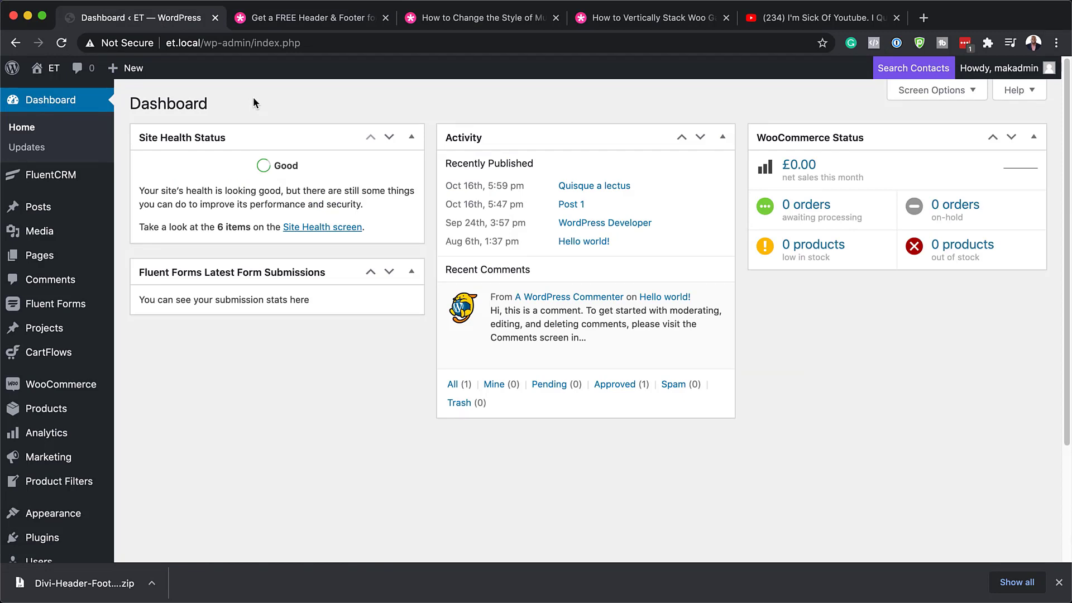
scroll(147, 402, "down", 3)
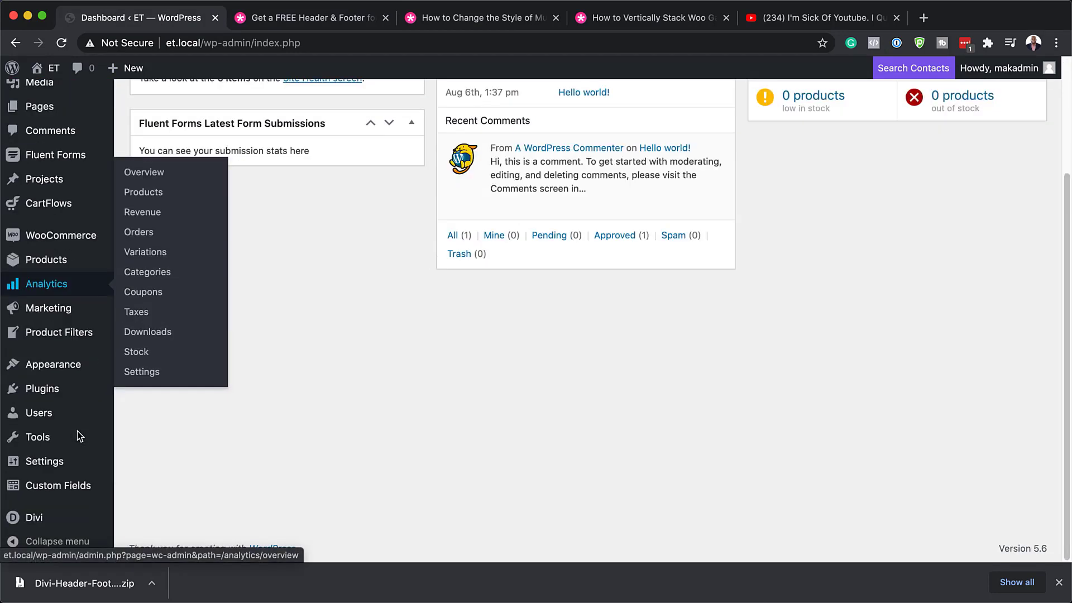
mouse_move(32, 525)
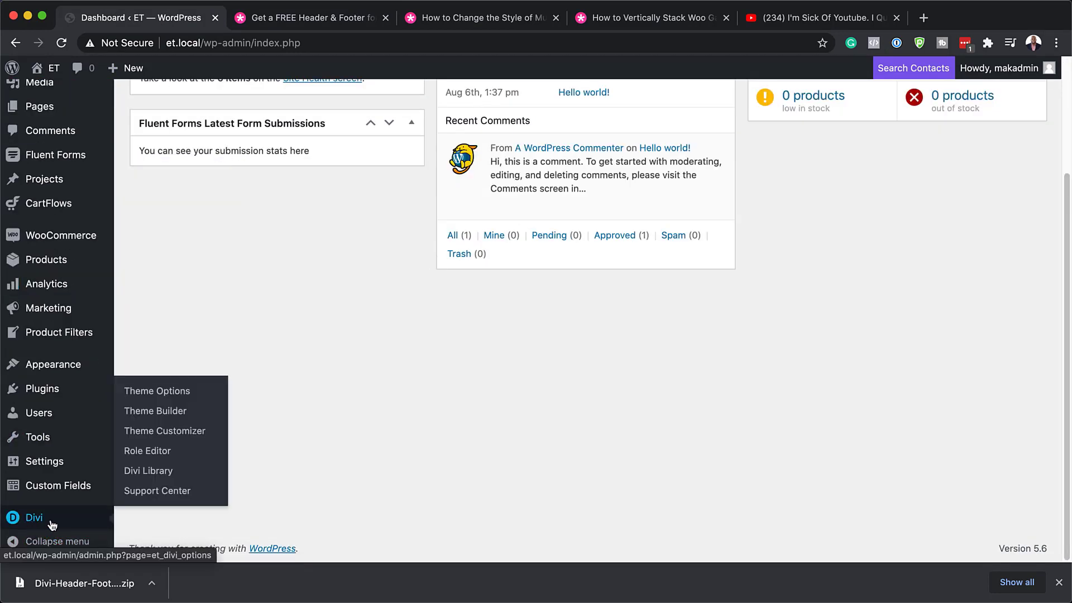
left_click(173, 414)
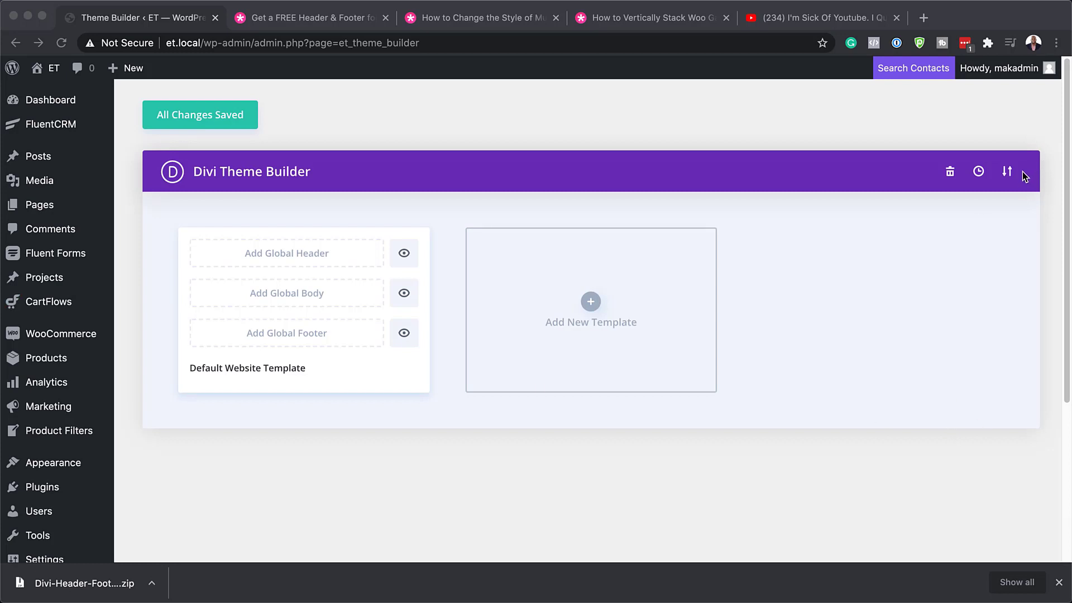
Import Divi-Header-Footer-Template-Robotics.json through Portability's Import tab into the Theme Builder.
left_click(1008, 174)
left_click(1008, 175)
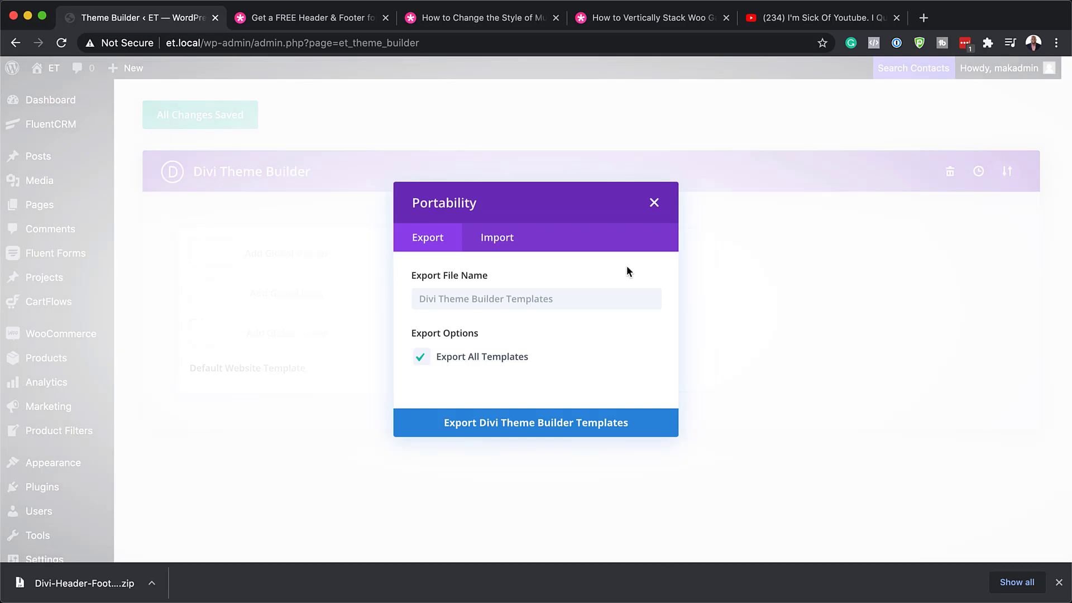
left_click(498, 240)
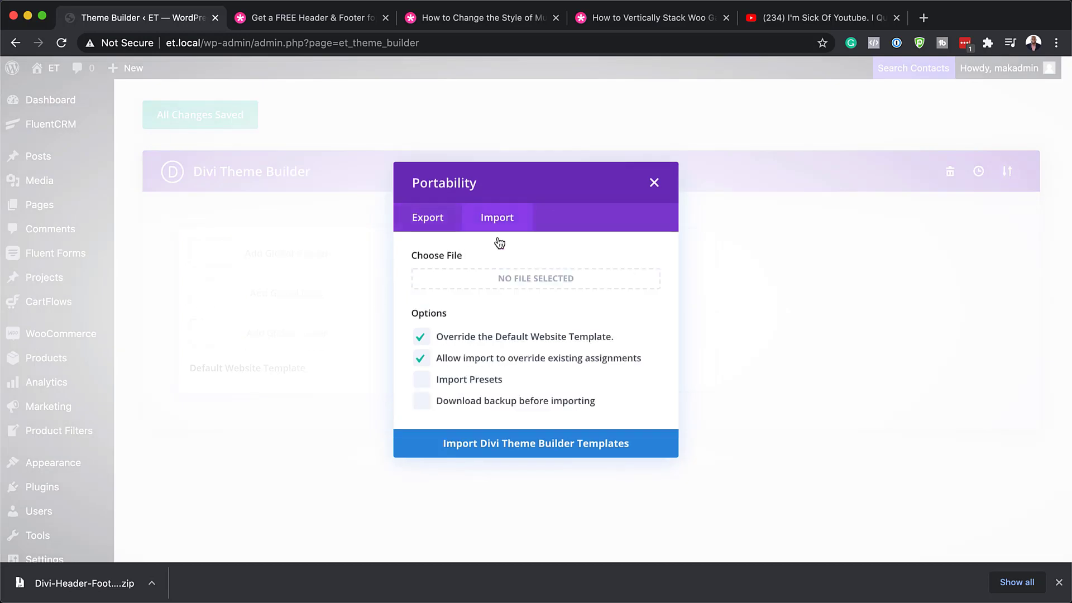
left_click_drag(0, 229, 145, 362)
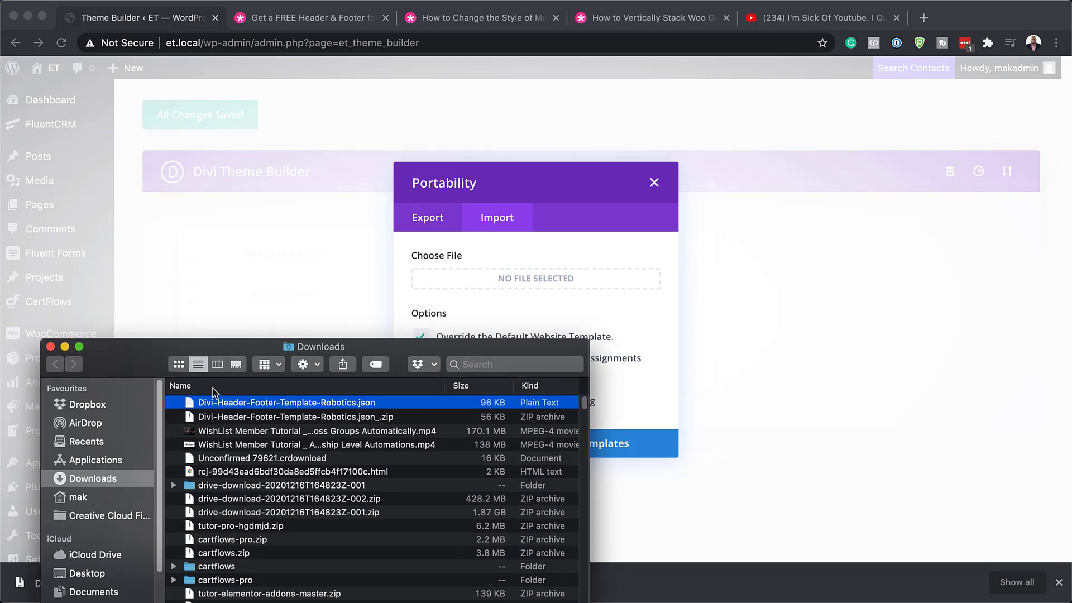
left_click_drag(188, 404, 520, 286)
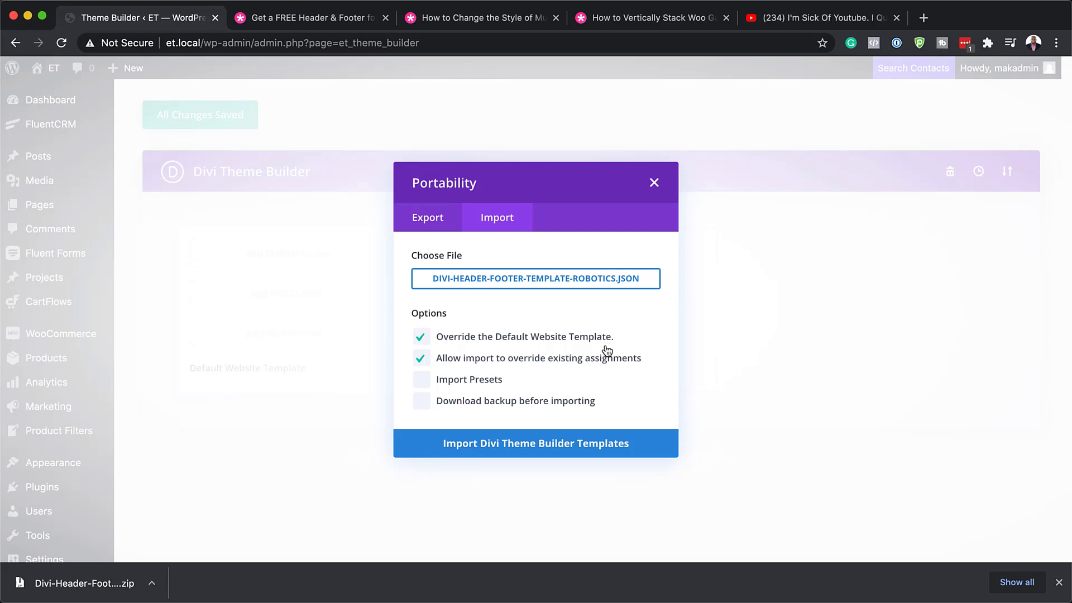
left_click(561, 446)
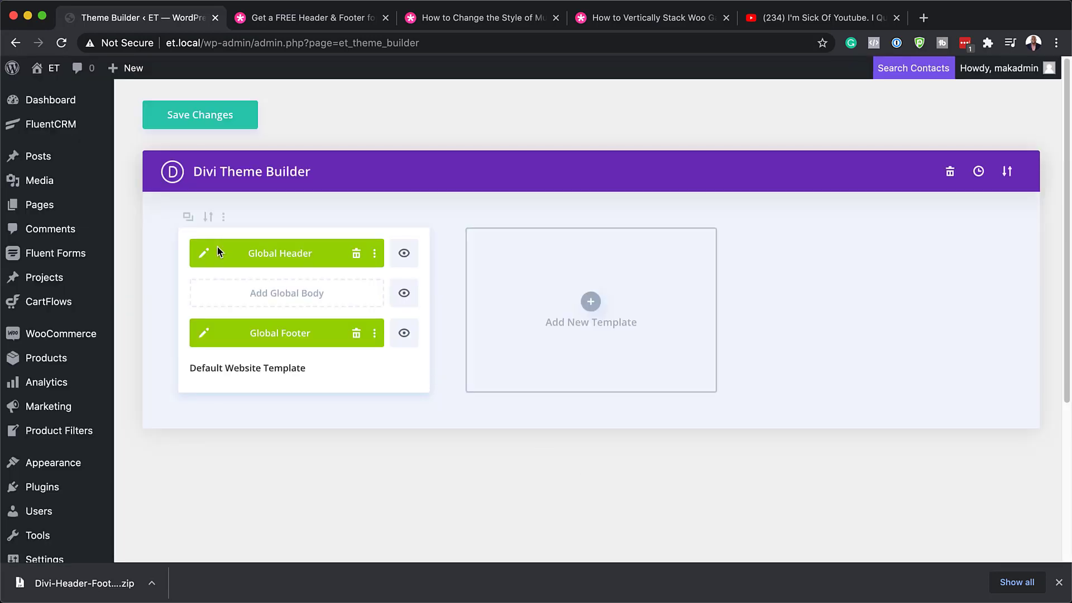
Open the live site in a new tab and look over the homepage.
mouse_move(65, 104)
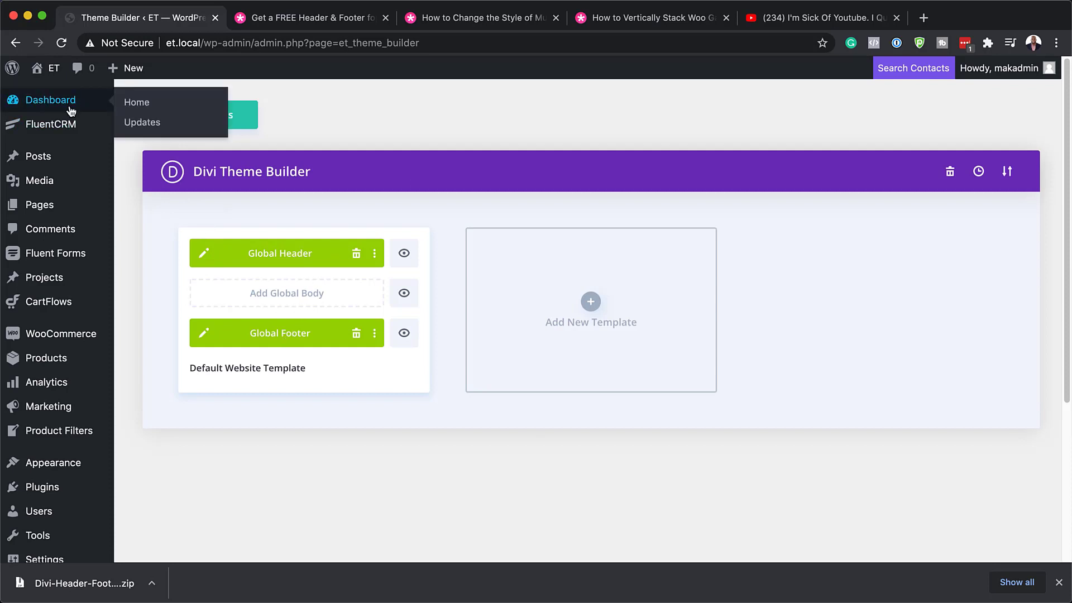
mouse_move(54, 77)
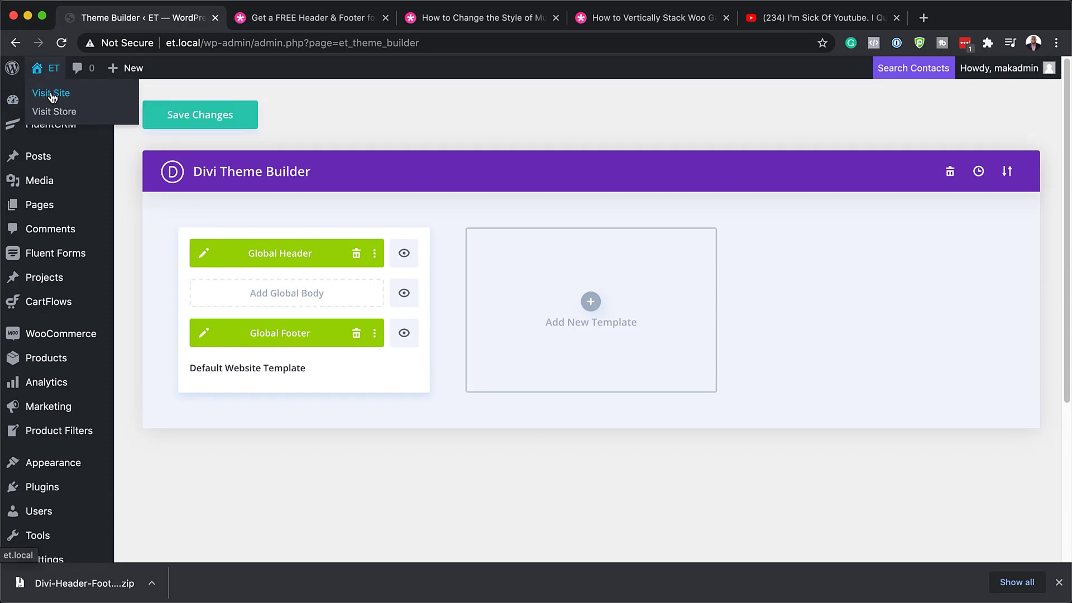
left_click(52, 97, "super")
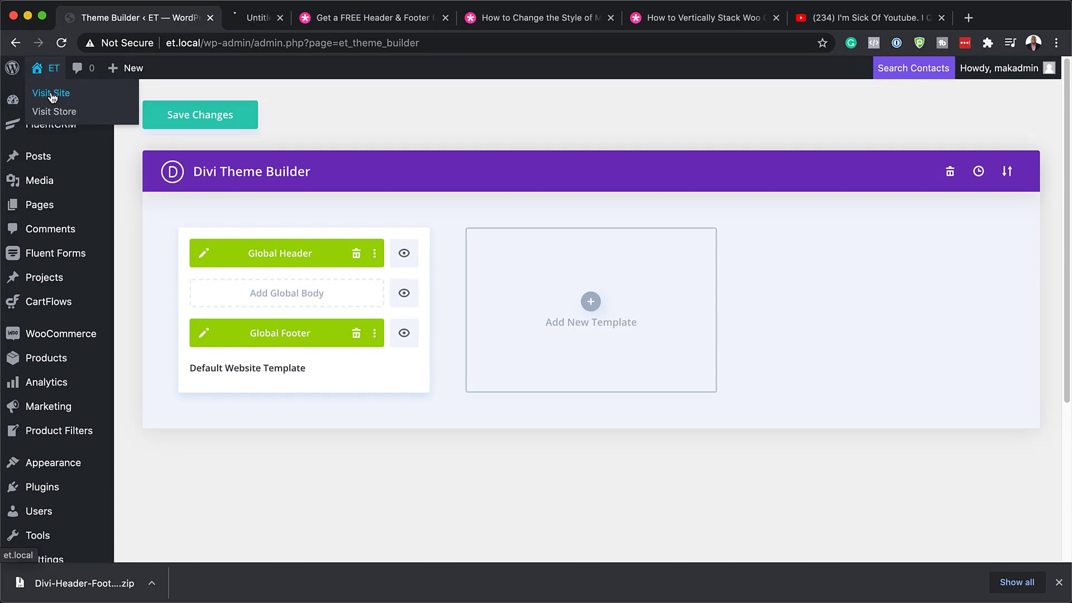
left_click(286, 21)
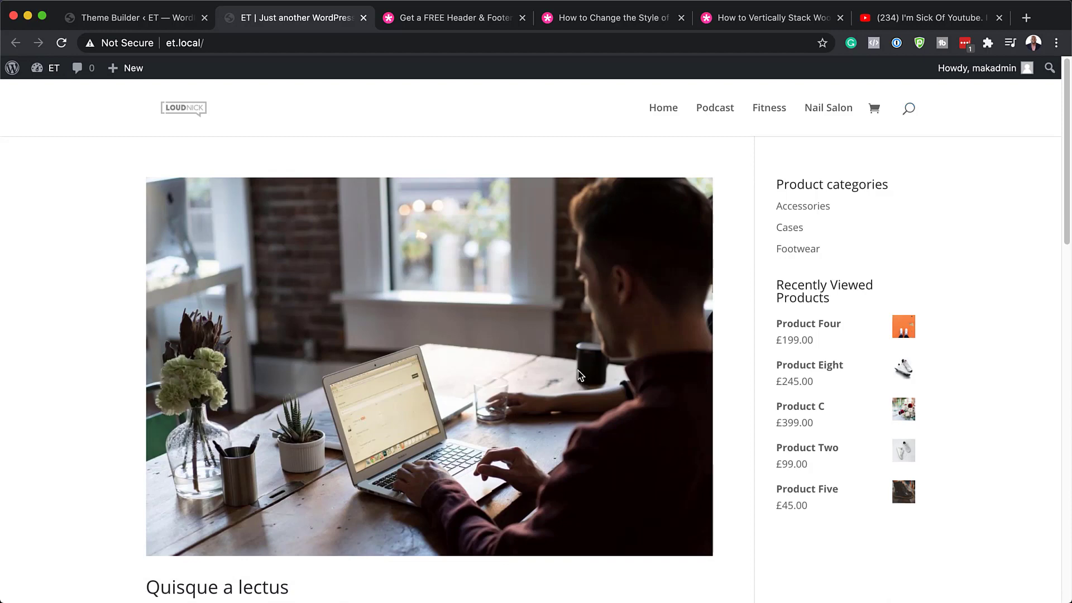
scroll(578, 373, "down", 15)
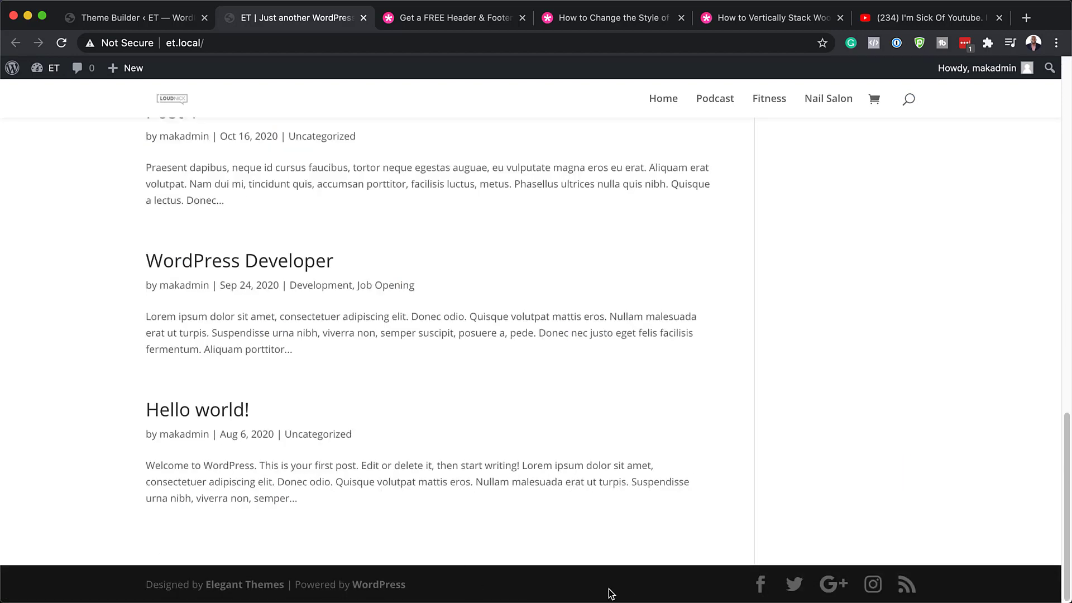
scroll(488, 300, "up", 15)
Save the Theme Builder changes, then reload the site's front page.
left_click(176, 19)
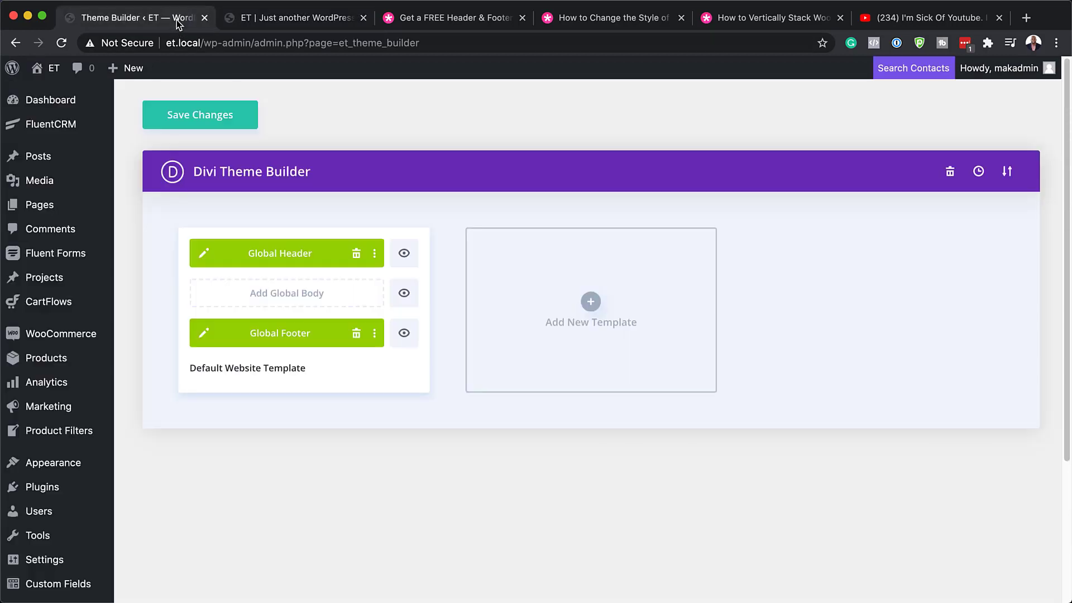
left_click(204, 117)
left_click(270, 20)
key("super+r")
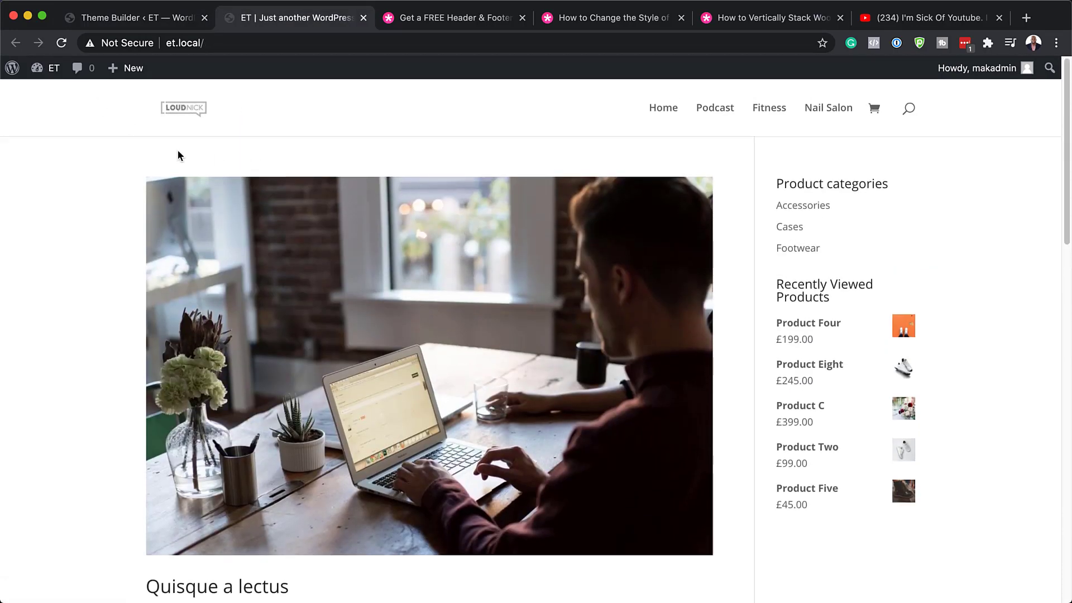
Reload the homepage and open, then close, the new Robotics header's navigation menu.
left_click(61, 44)
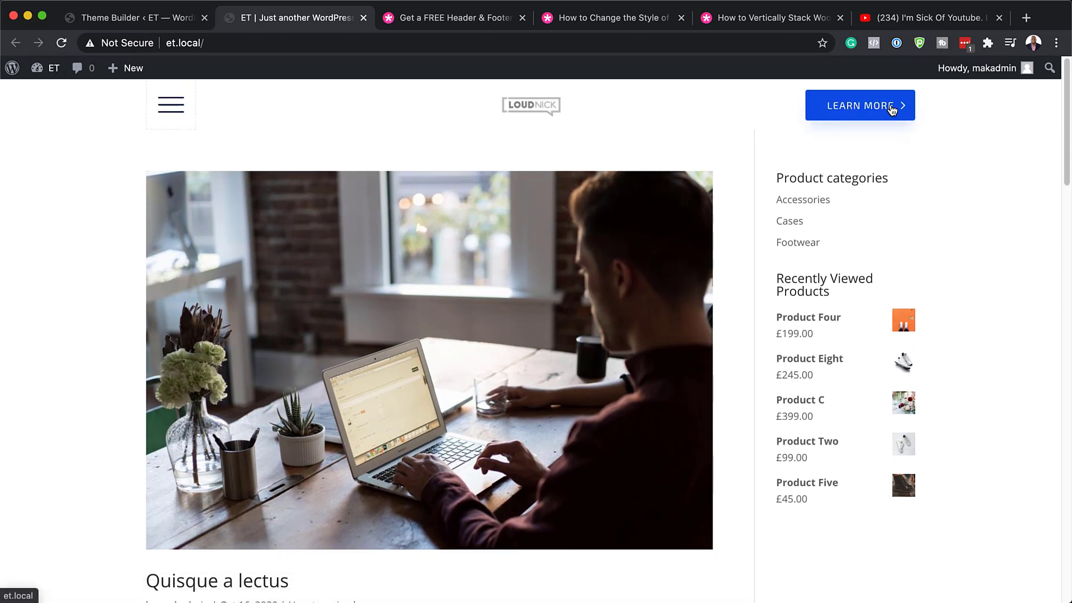
left_click(171, 104)
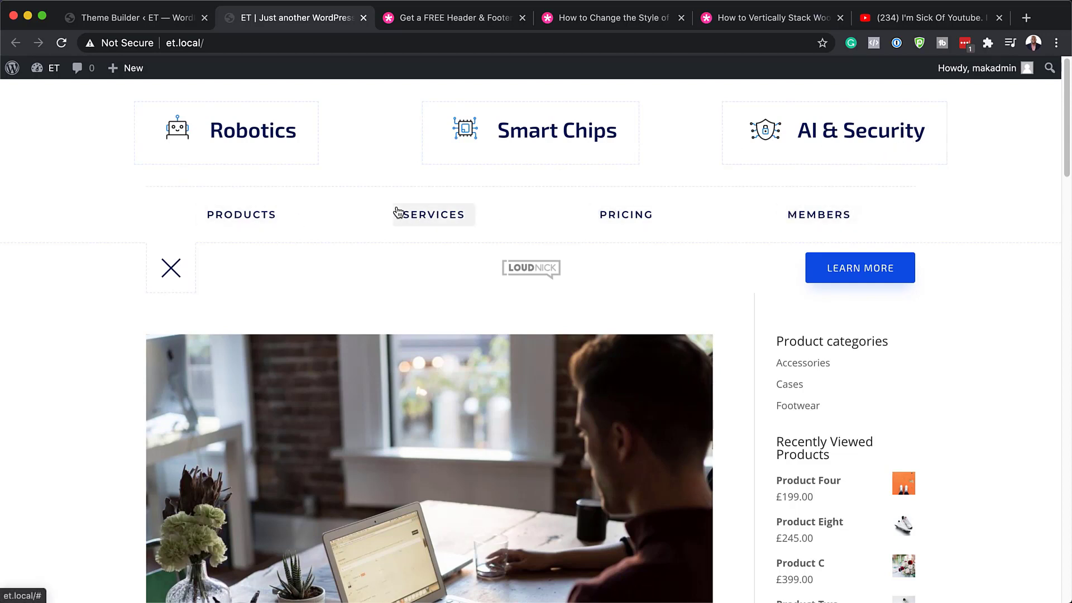
left_click(170, 268)
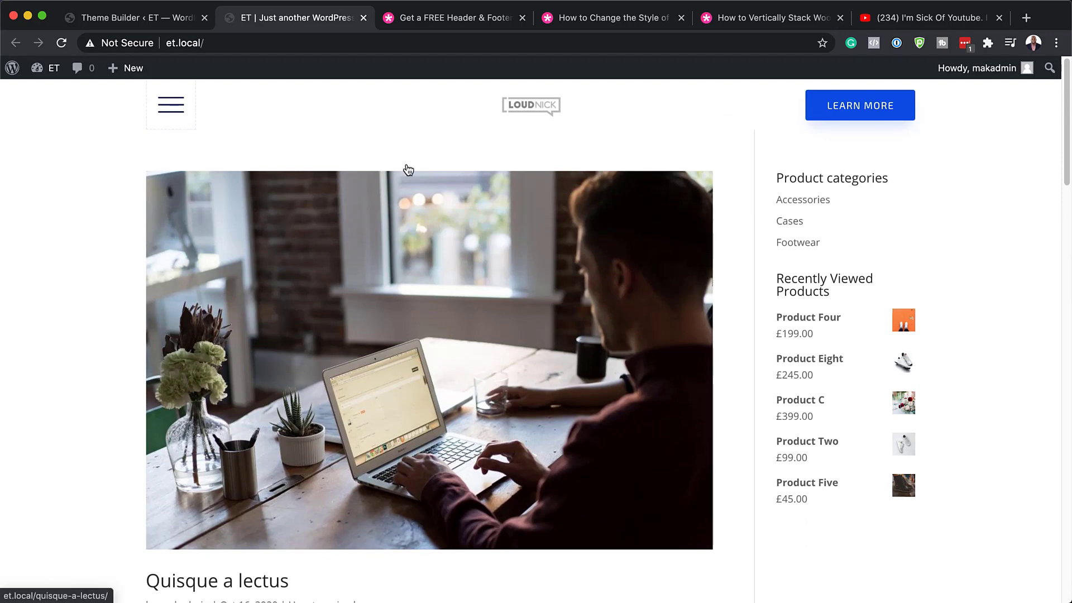
Scroll down to review the Contact/Subscribe footer, then return to the Theme Builder tab.
scroll(447, 216, "down", 4)
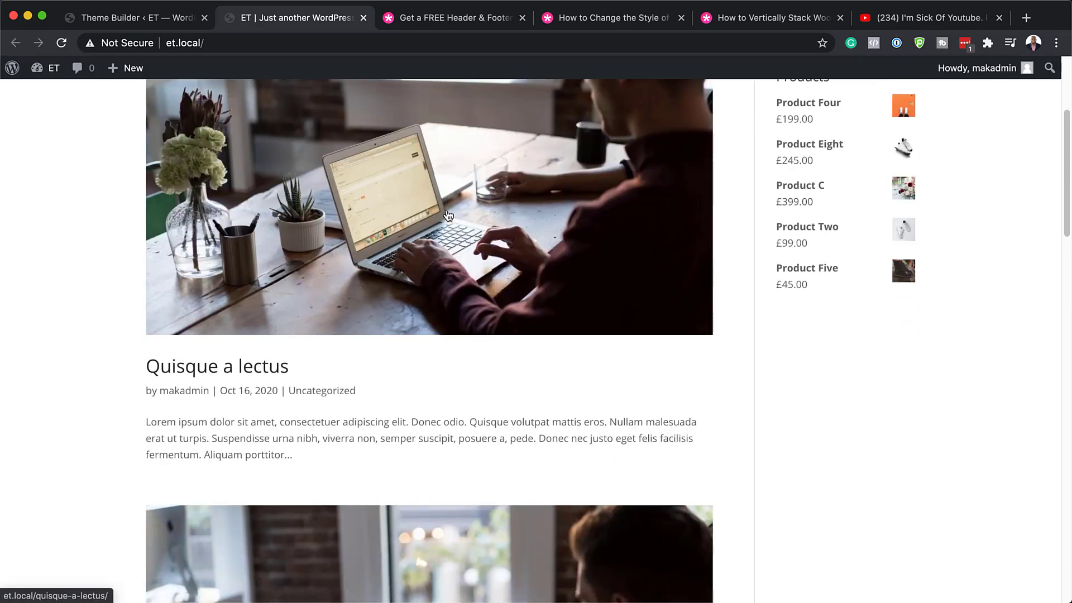
scroll(447, 215, "down", 20)
scroll(446, 213, "up", 4)
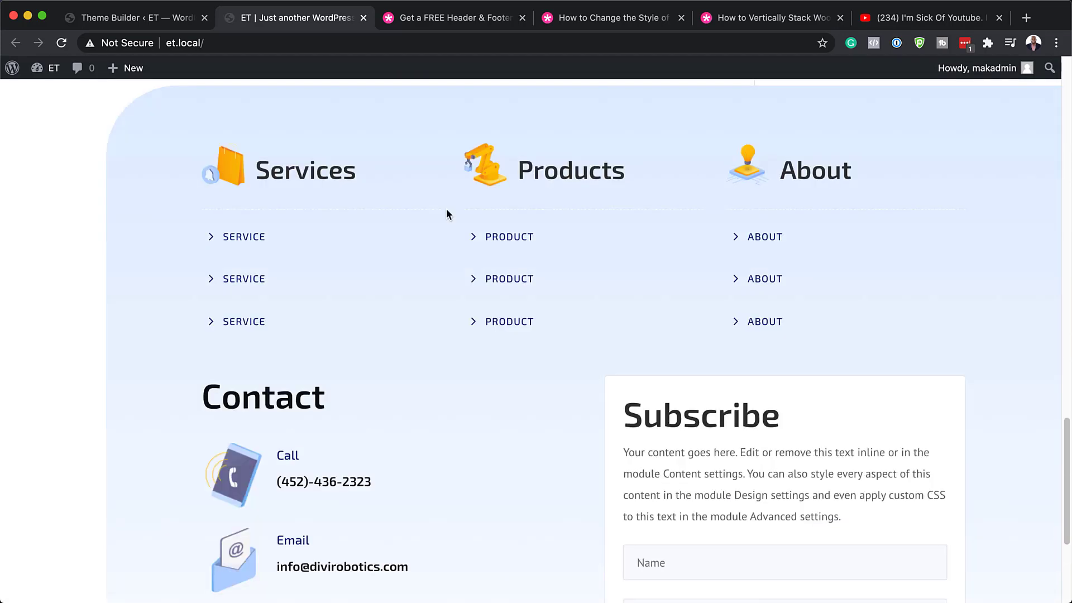
scroll(447, 210, "up", 2)
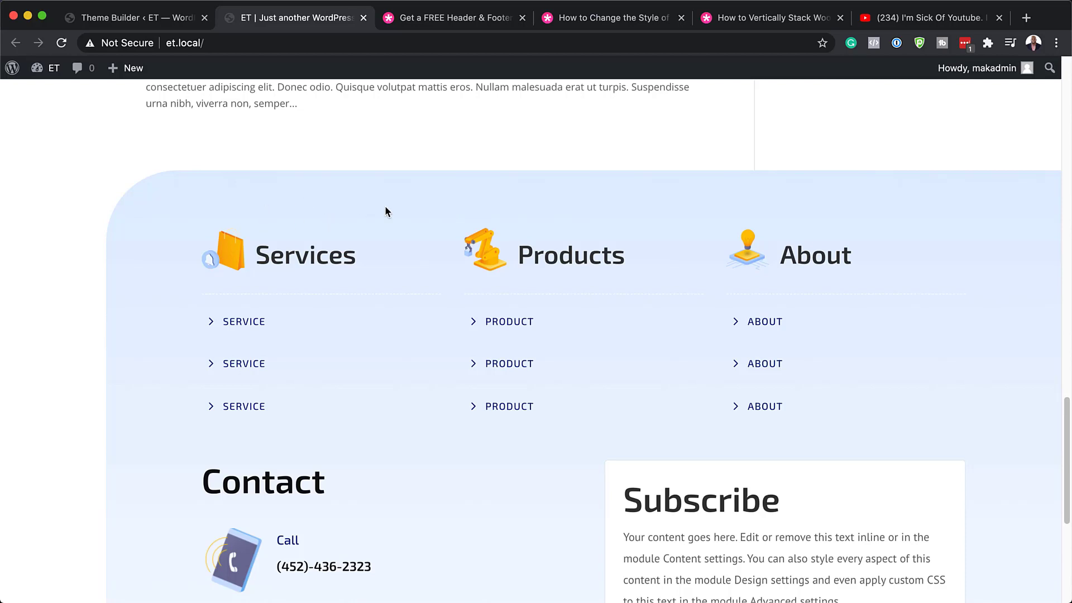
scroll(403, 323, "down", 5)
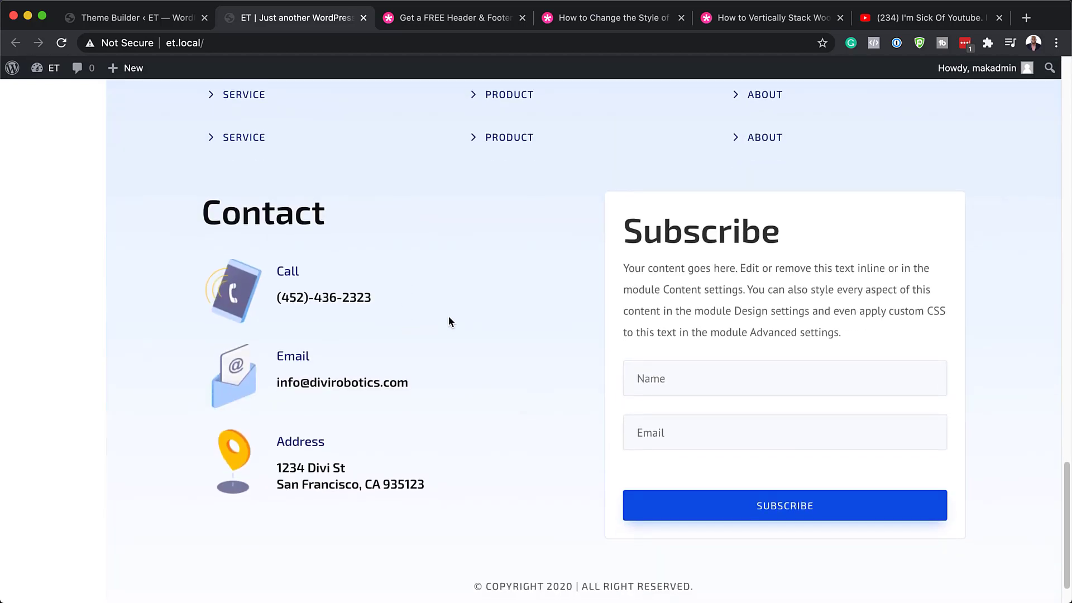
scroll(756, 384, "down", 1)
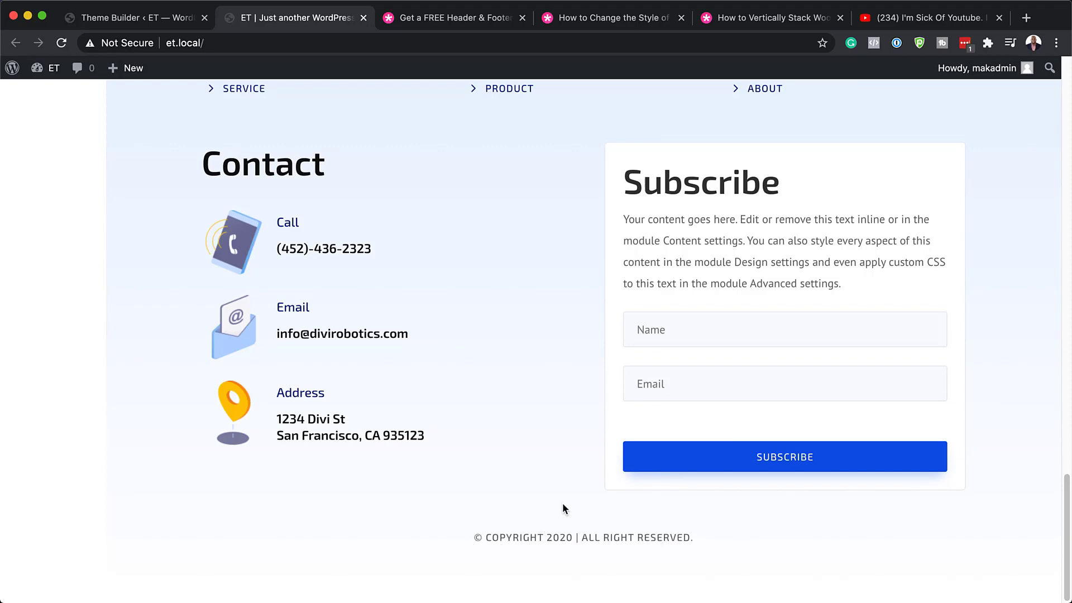
scroll(518, 500, "up", 20)
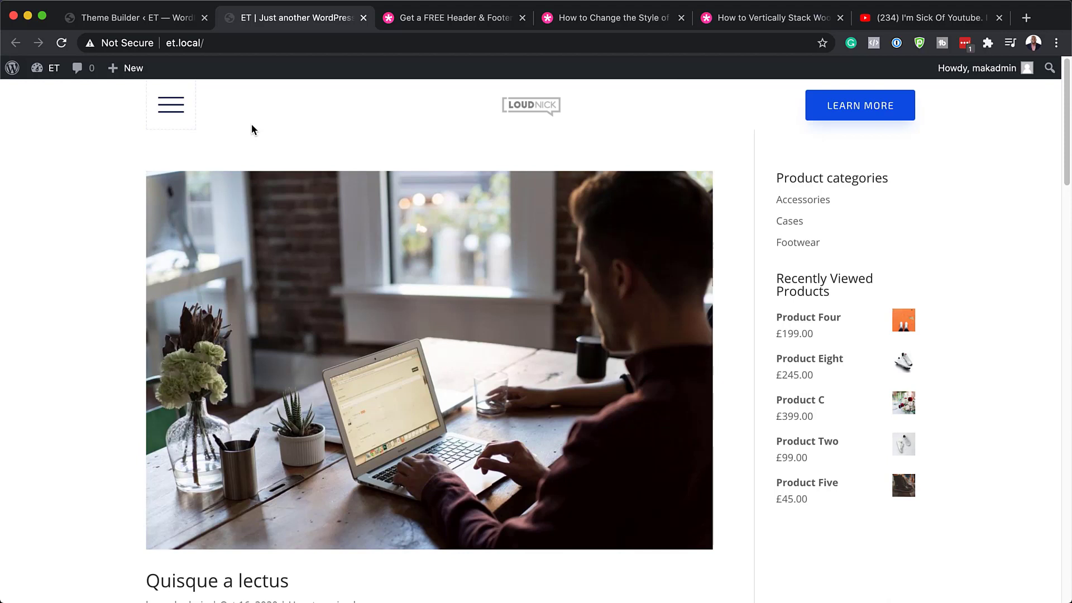
left_click(165, 19)
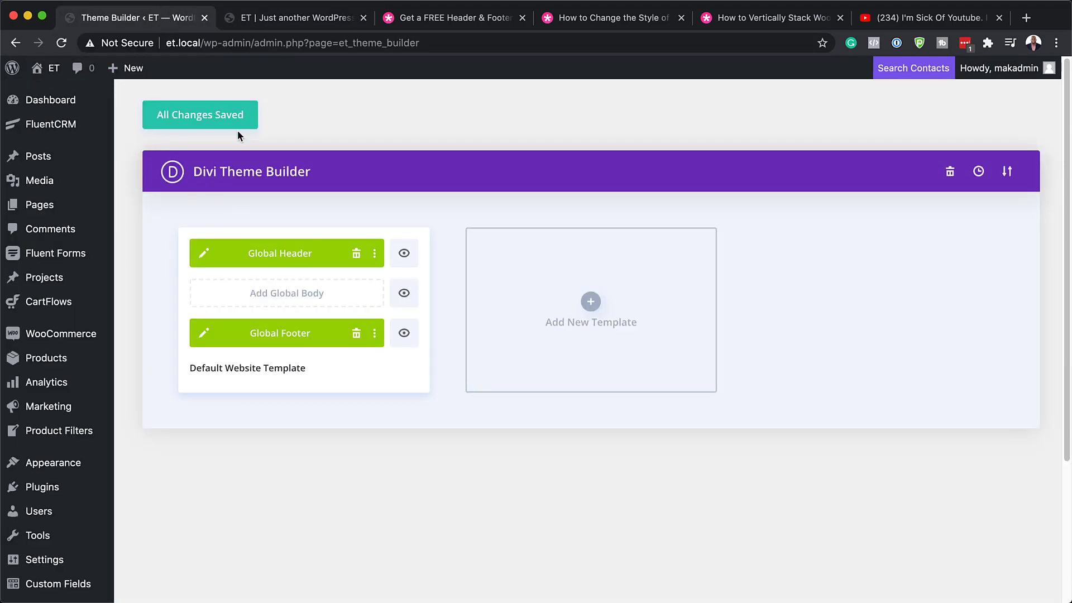
Edit the Default Website Template's Global Header using its pencil icon.
left_click(205, 255)
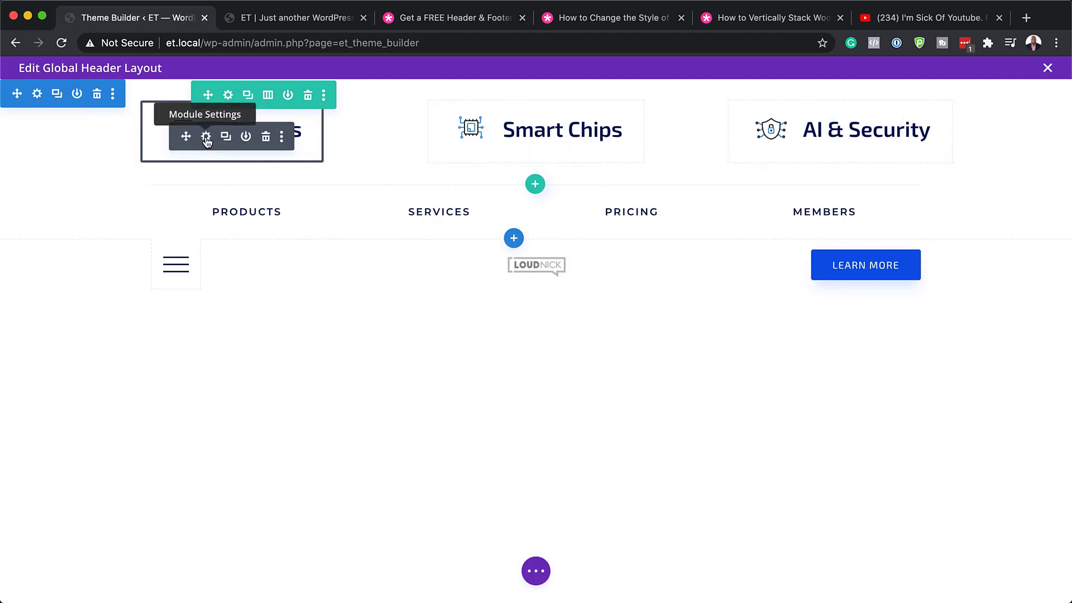
left_click(206, 138)
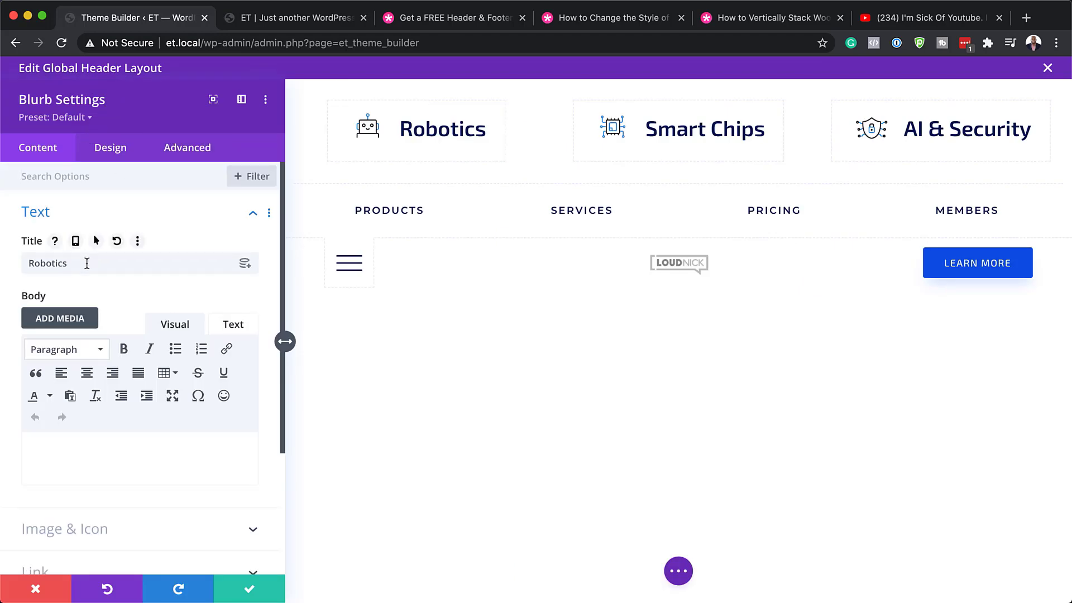
left_click_drag(87, 263, 1, 272)
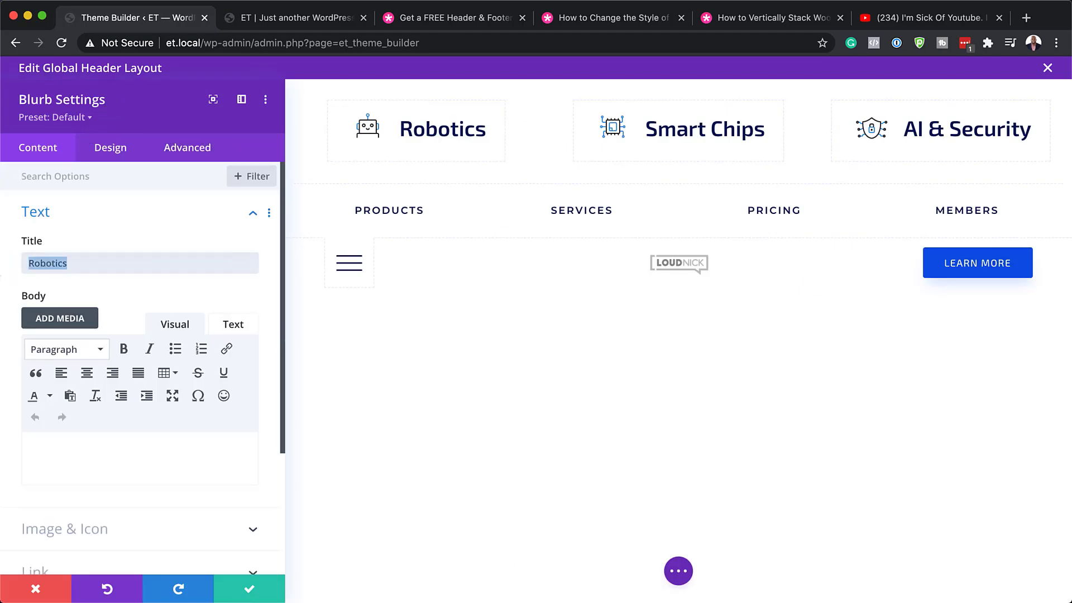
type("Camera")
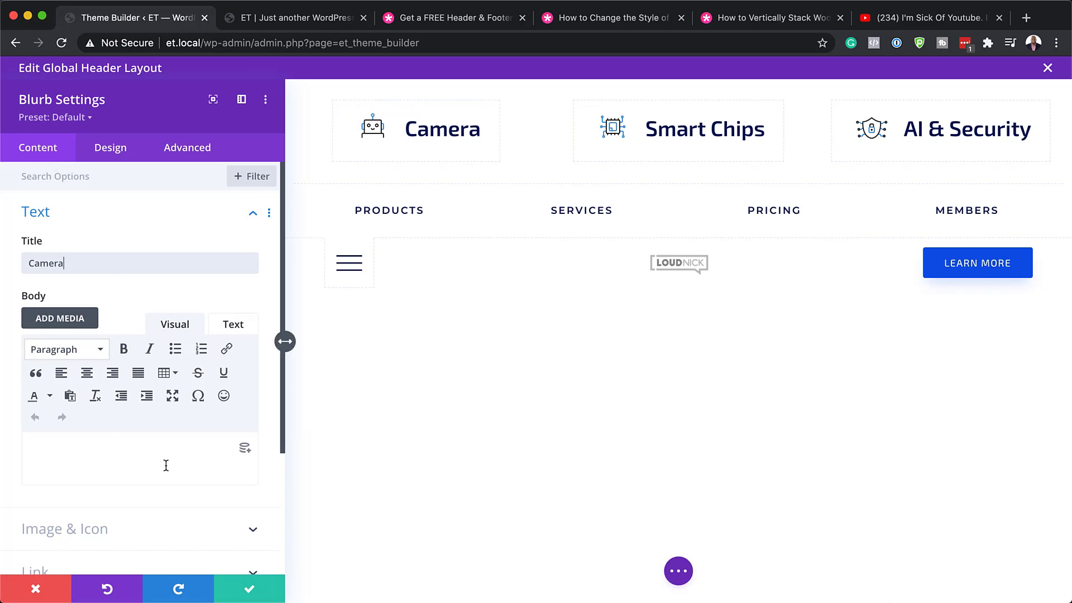
scroll(115, 476, "down", 3)
left_click(96, 454)
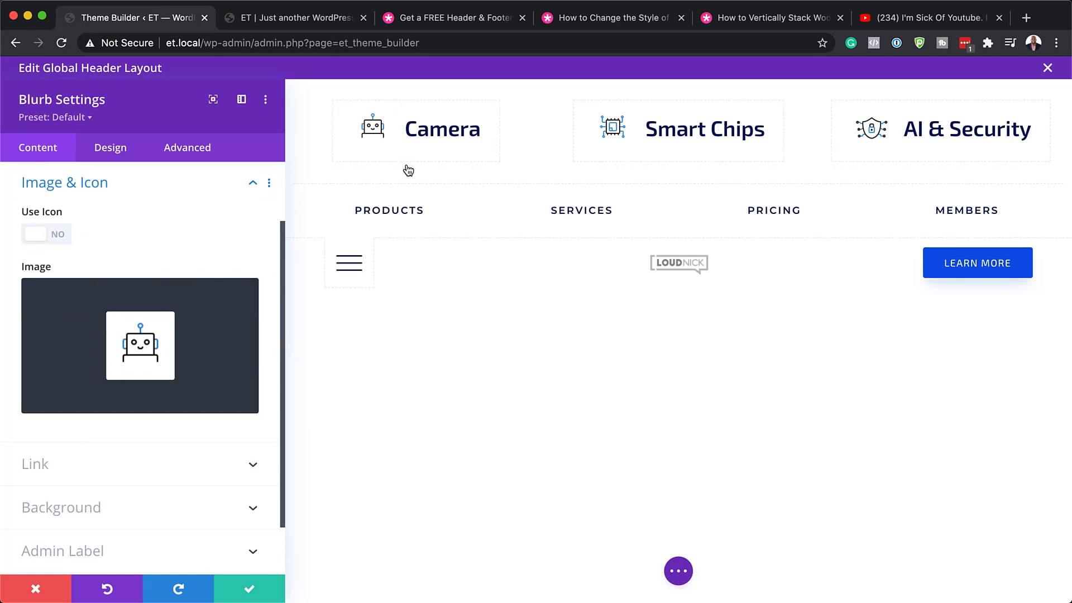
left_click(59, 237)
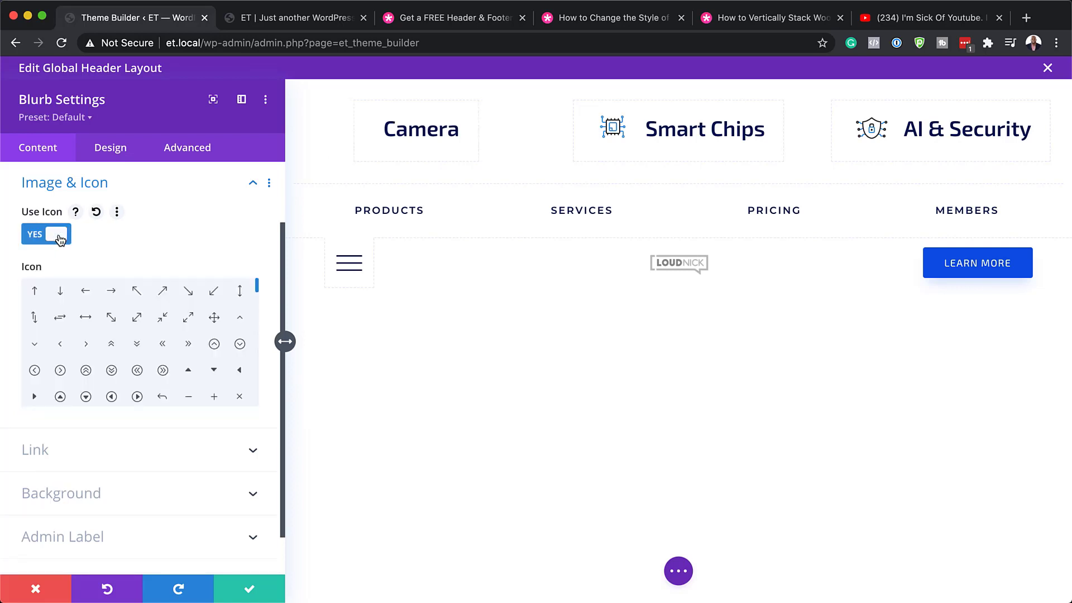
scroll(175, 378, "down", 1)
scroll(175, 379, "down", 3)
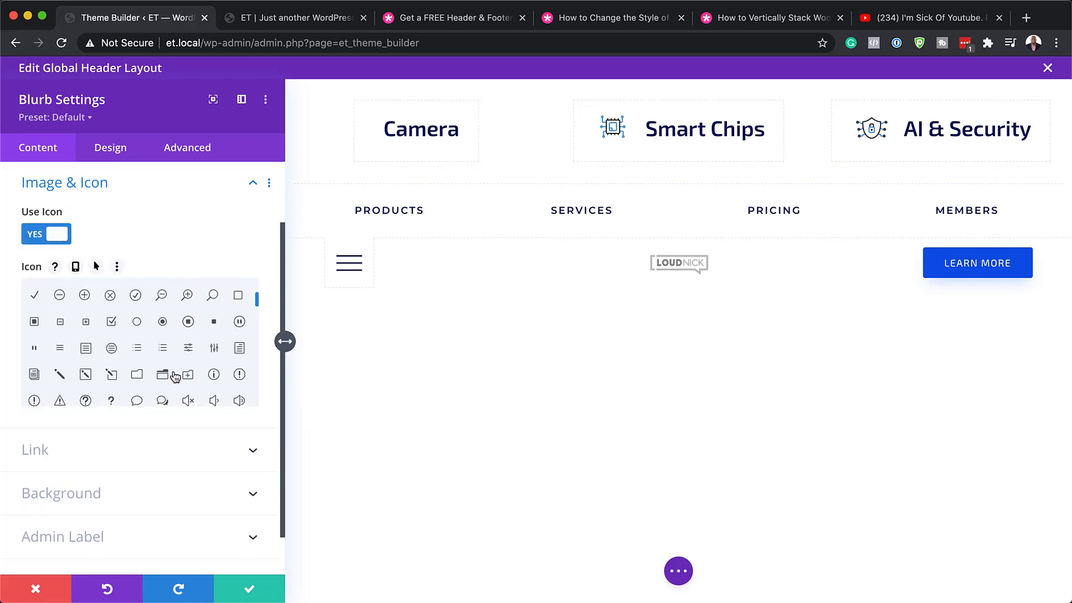
left_click(137, 394)
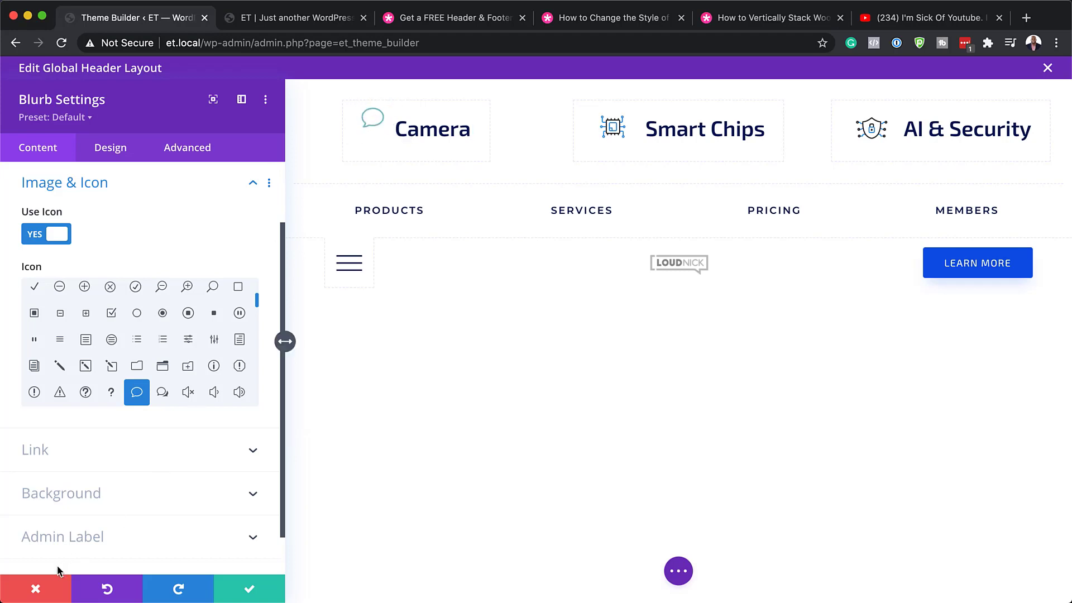
left_click(37, 589)
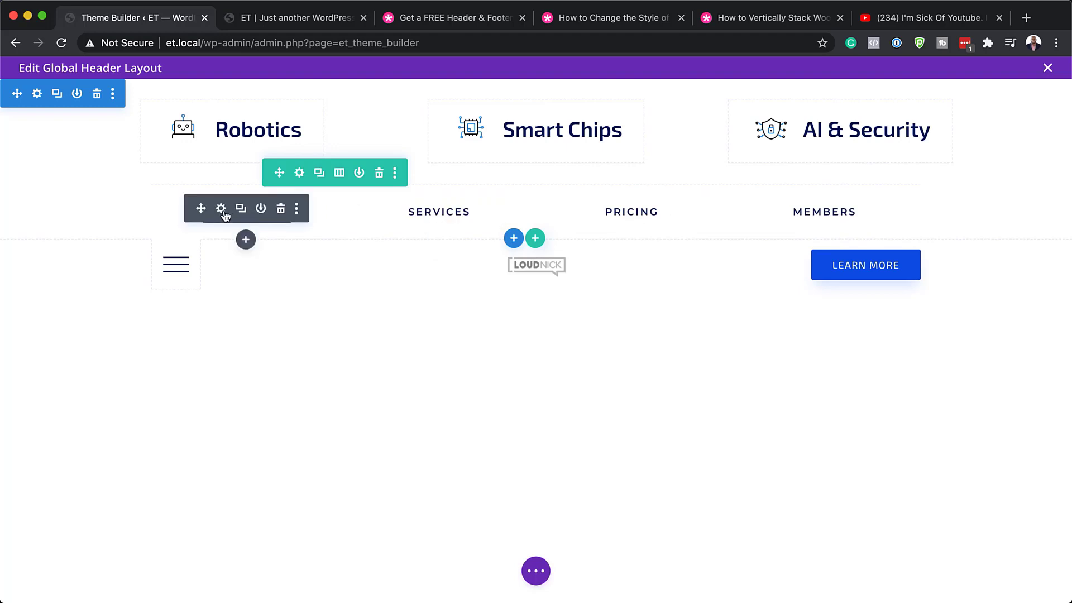
Trial-rename the Products button to 'Cameras' with a 13px label, toggling all-caps off and on.
left_click(222, 209)
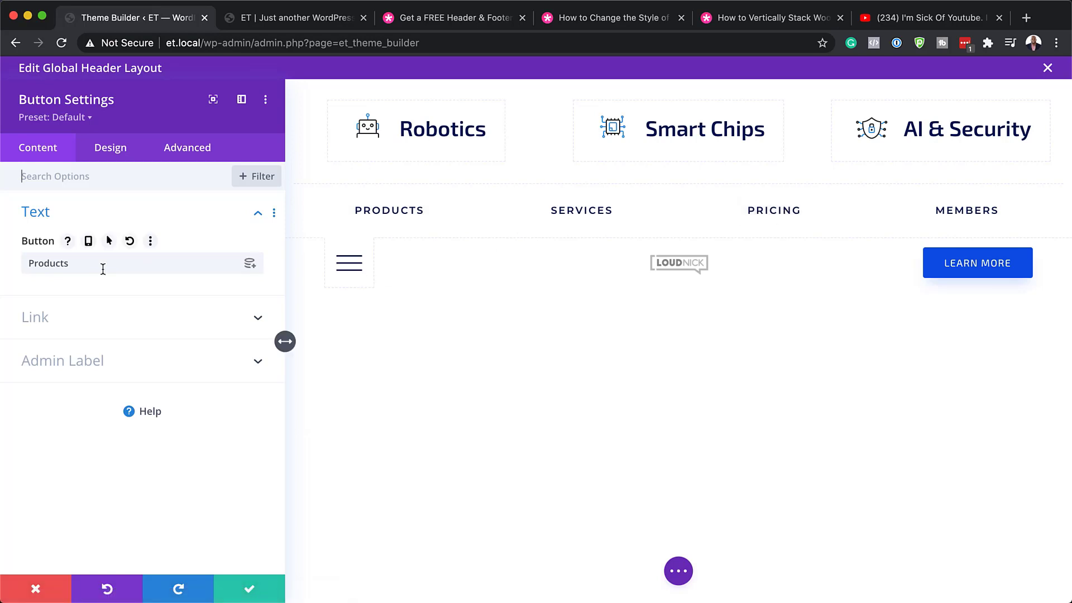
double_click(74, 264)
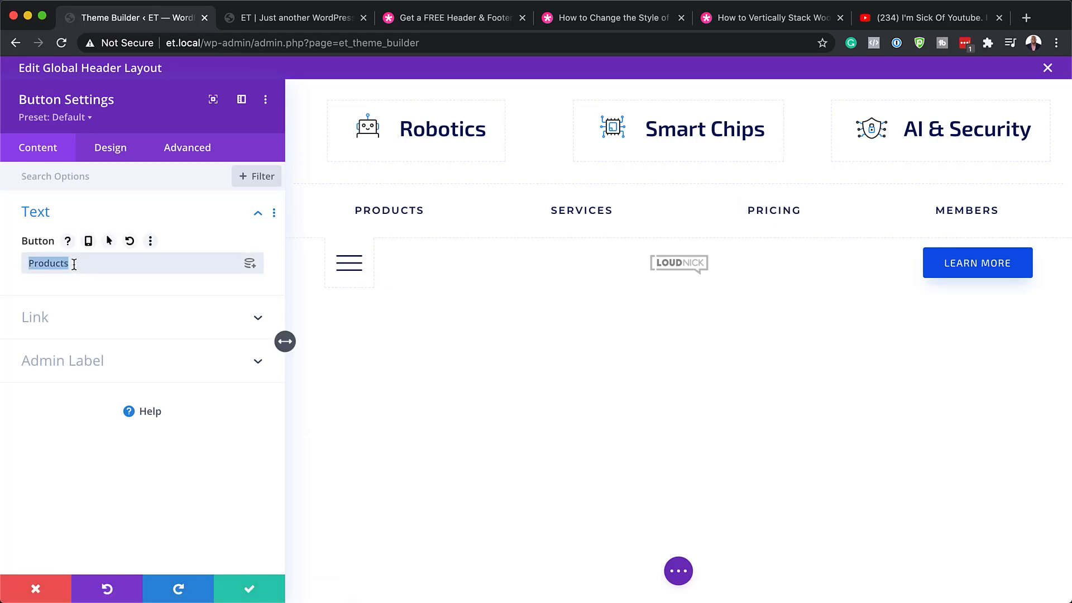
type("Cameras")
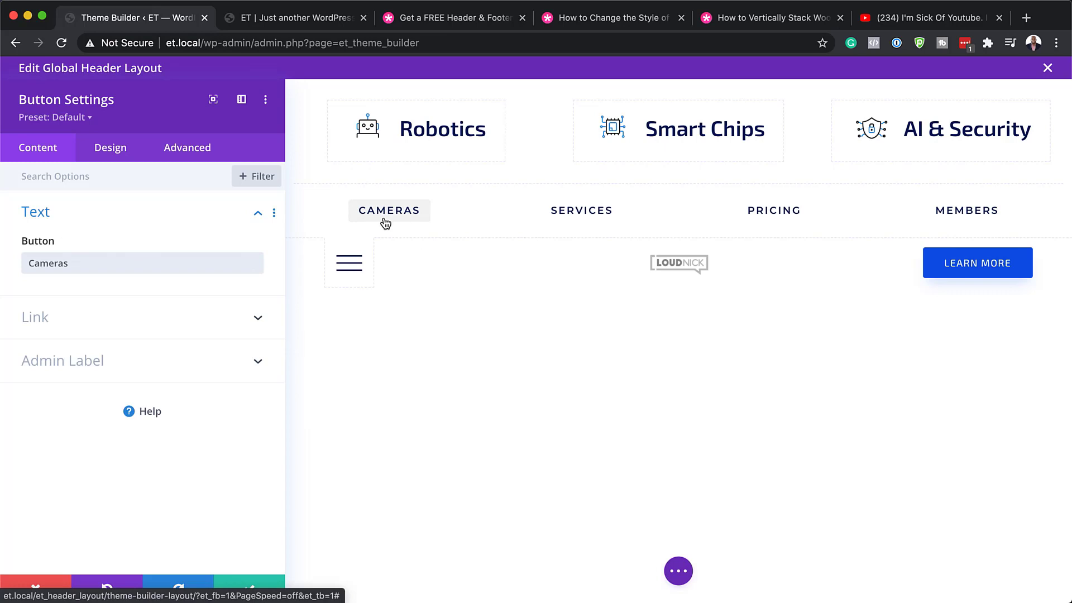
left_click(107, 150)
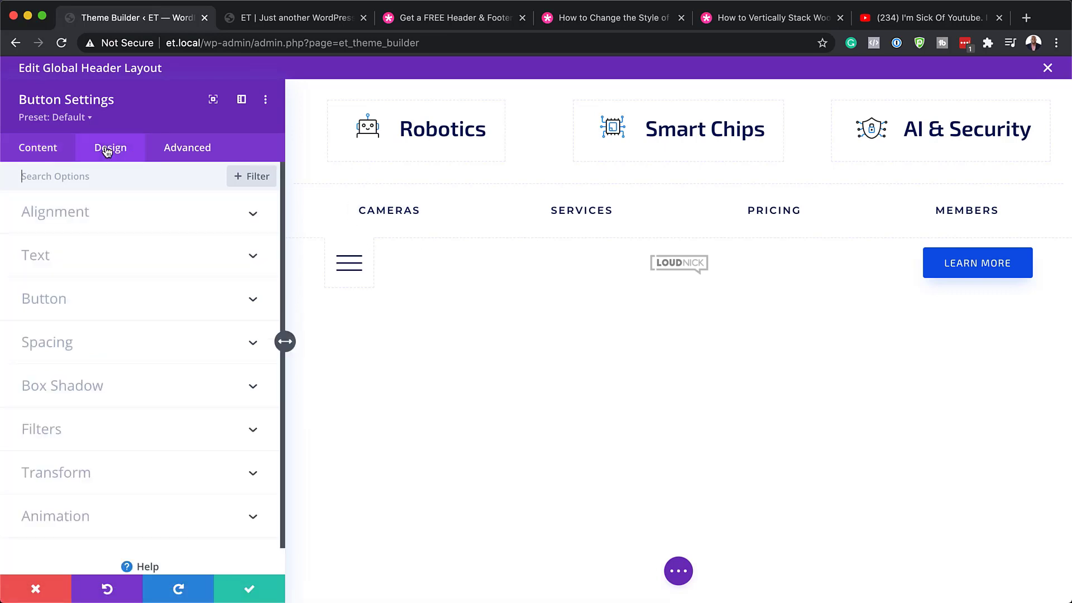
left_click(99, 304)
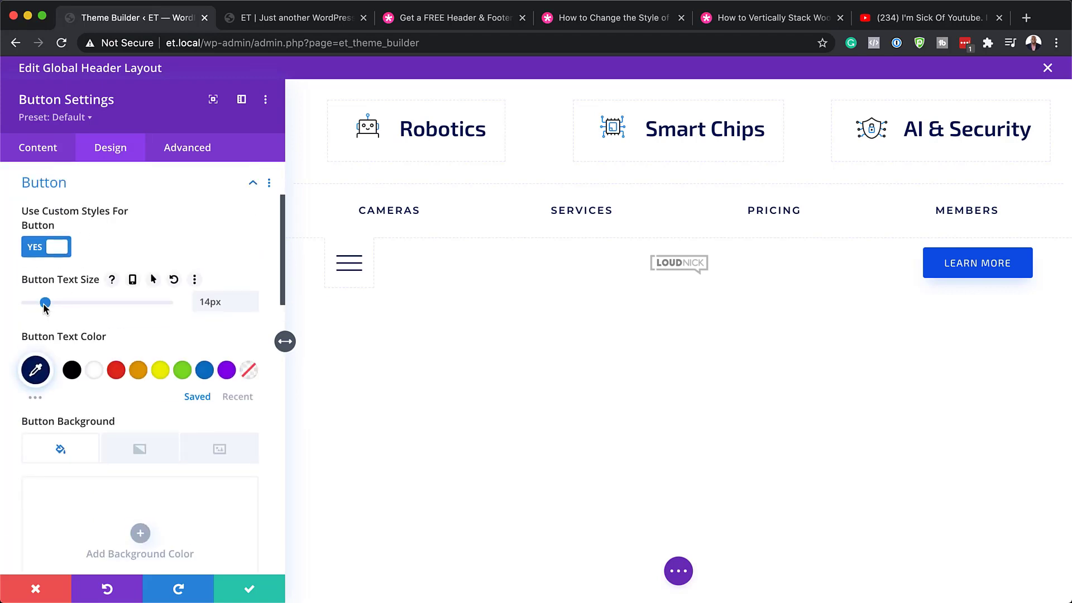
mouse_move(44, 303)
left_mouse_down()
mouse_move(89, 303)
mouse_move(44, 306)
left_mouse_up()
scroll(144, 445, "down", 2)
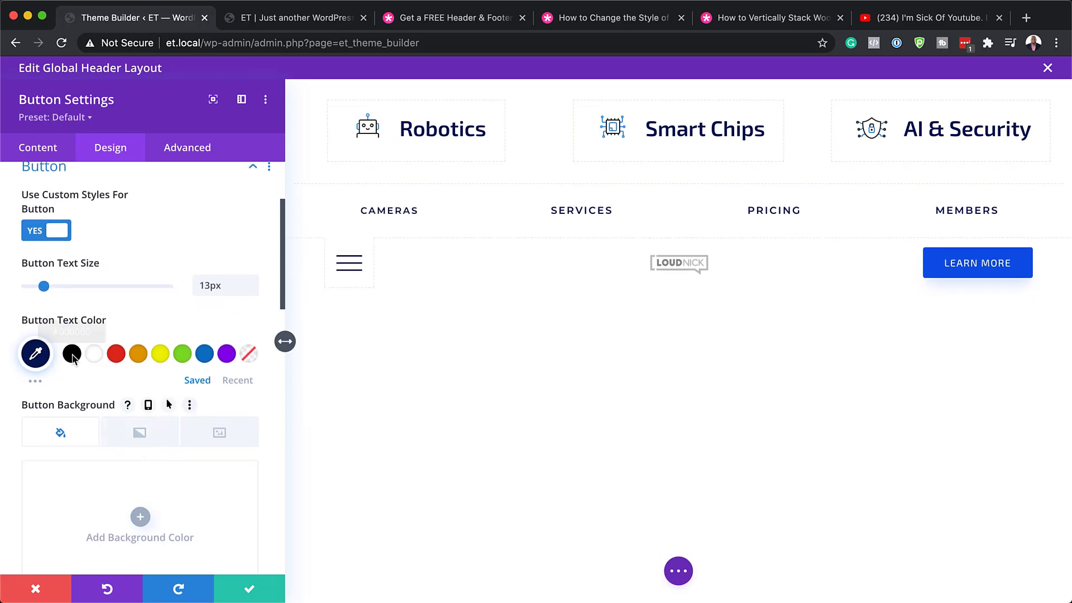
scroll(175, 441, "down", 10)
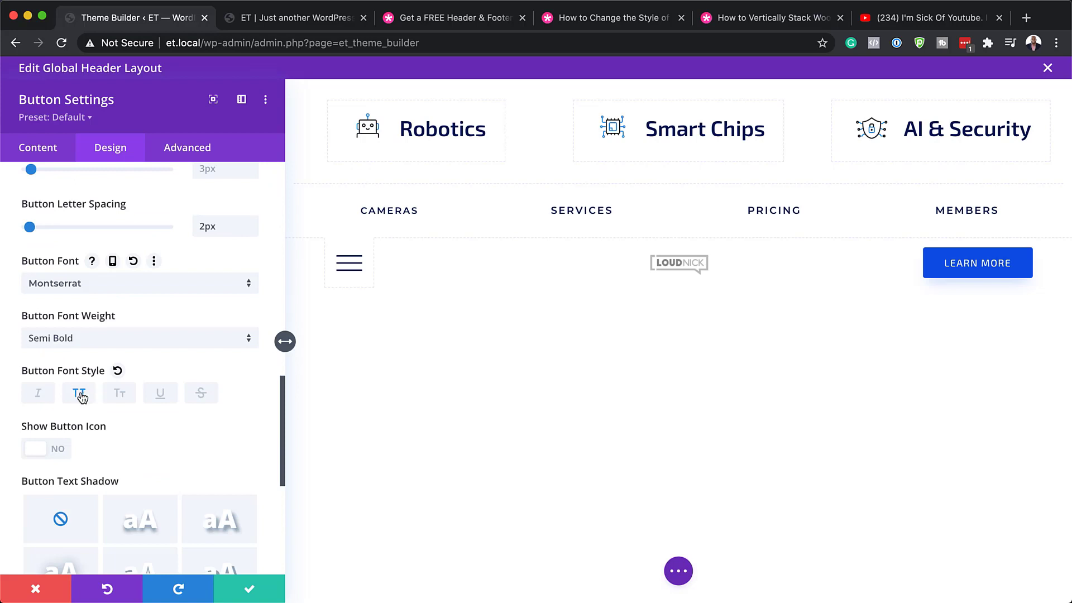
left_click(79, 394)
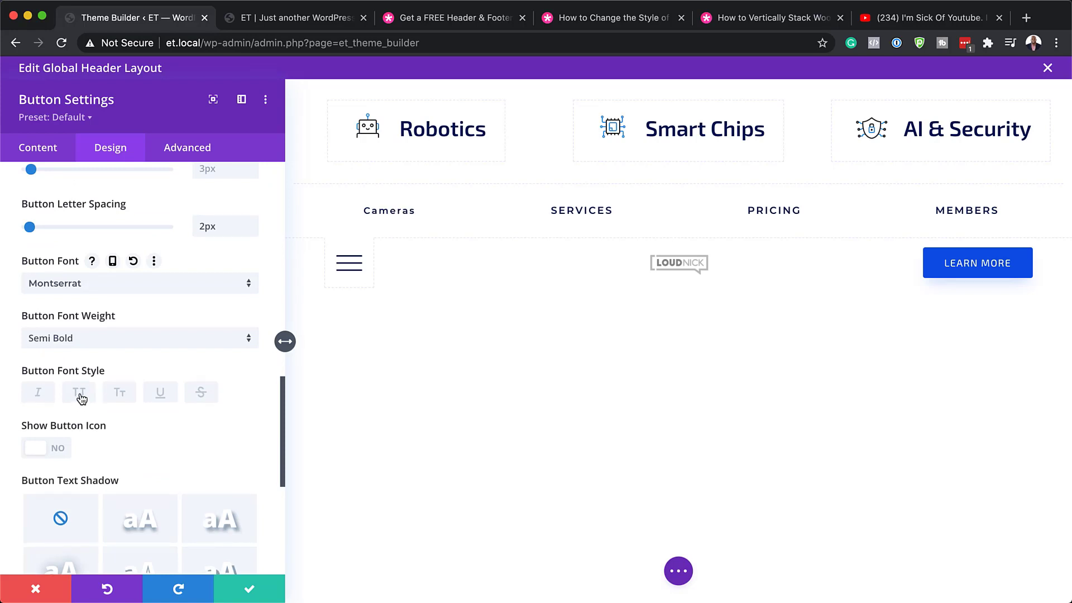
left_click(80, 394)
Discard the unsaved button changes with the red X so it reads Products again.
scroll(168, 458, "down", 2)
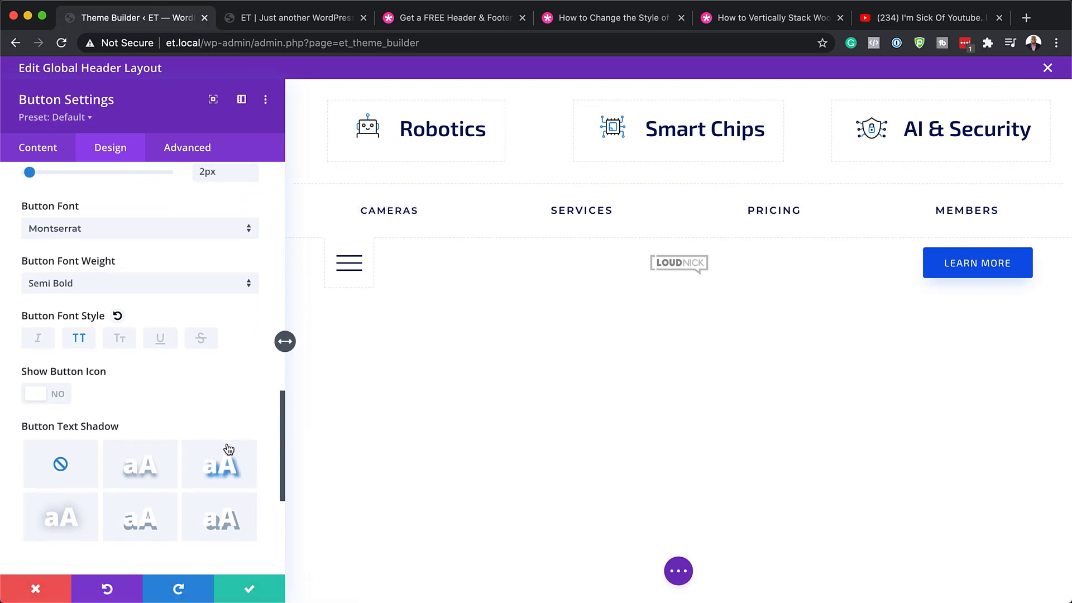
scroll(282, 341, "down", 1)
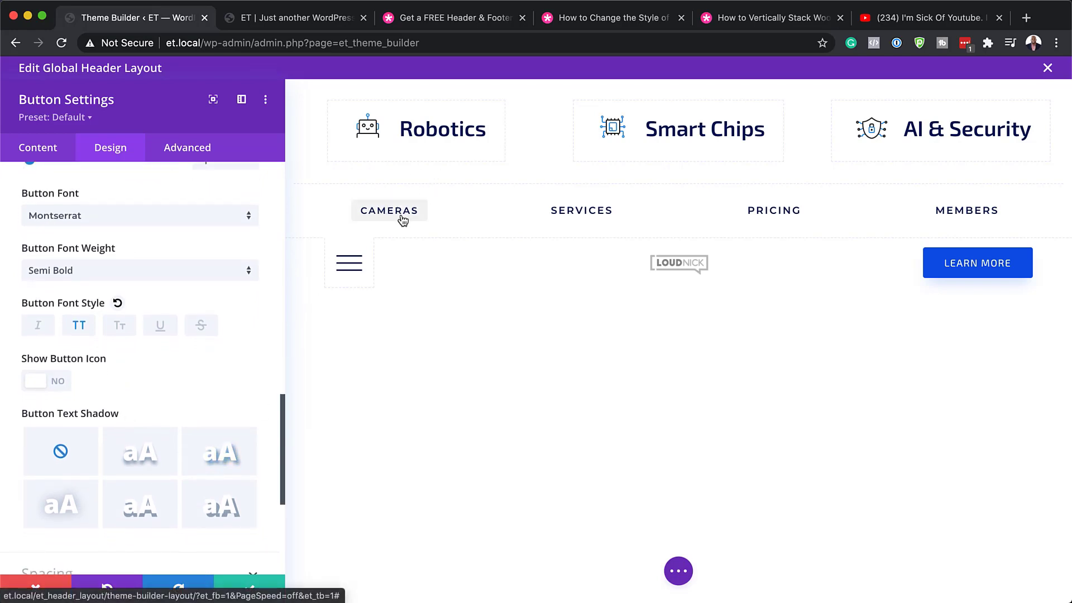
scroll(220, 512, "down", 1)
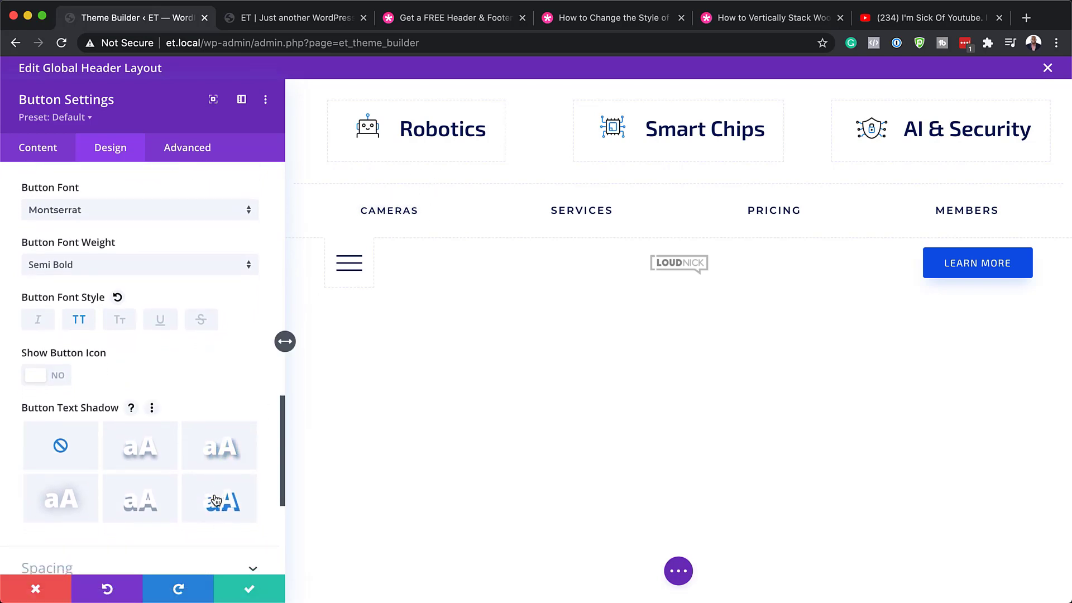
left_click(39, 591)
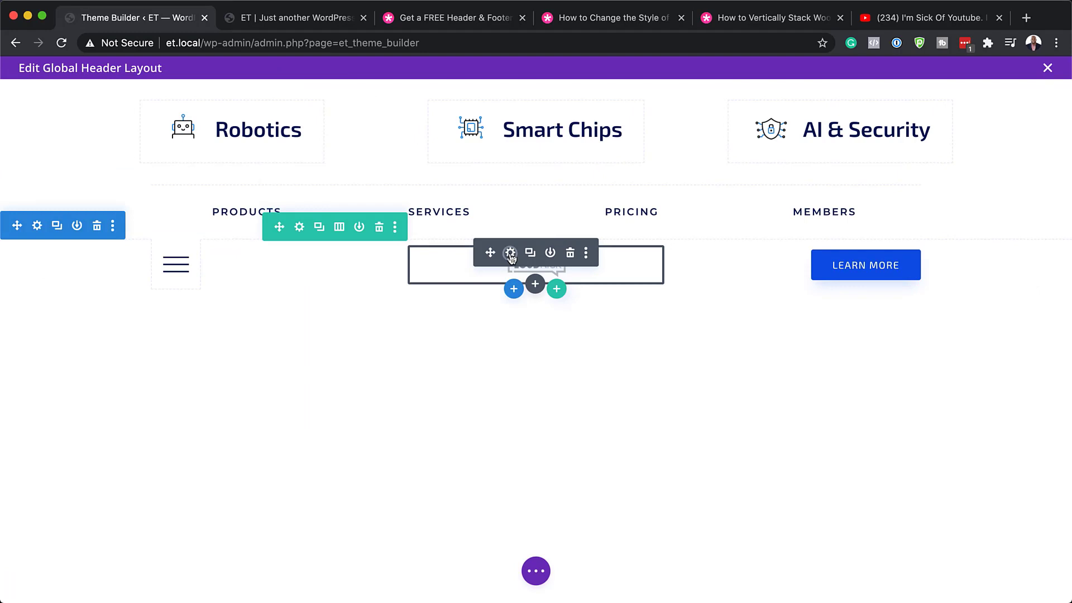
left_click(510, 254)
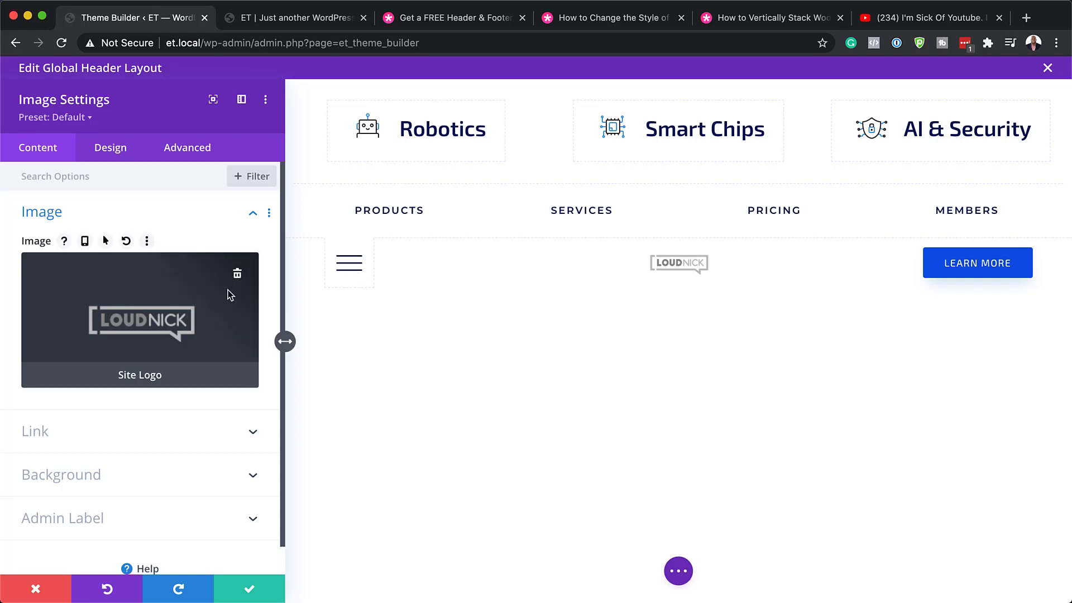
left_click(238, 277)
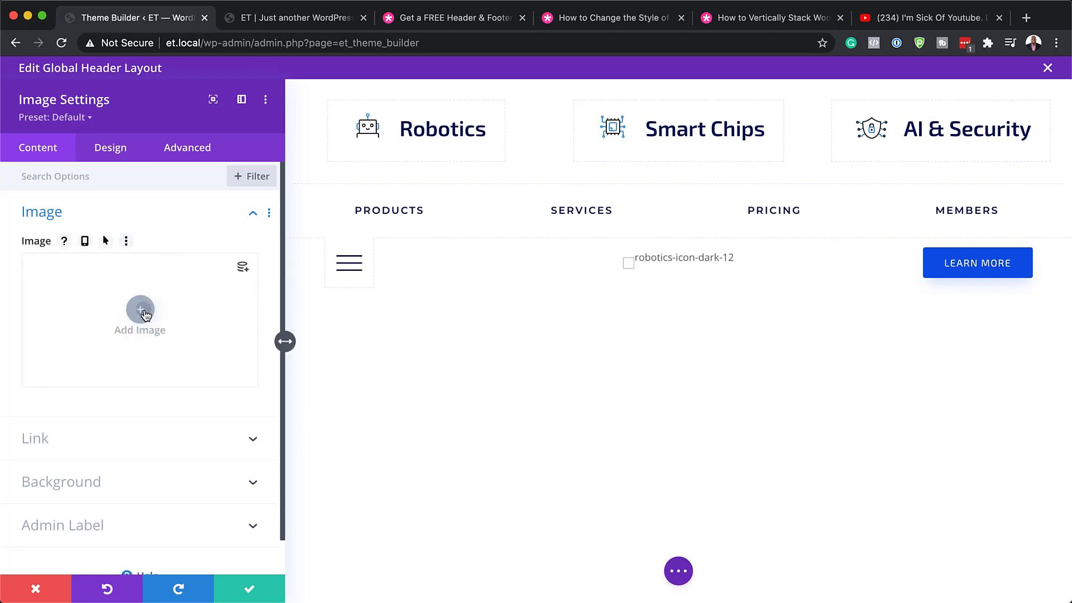
left_click(141, 311)
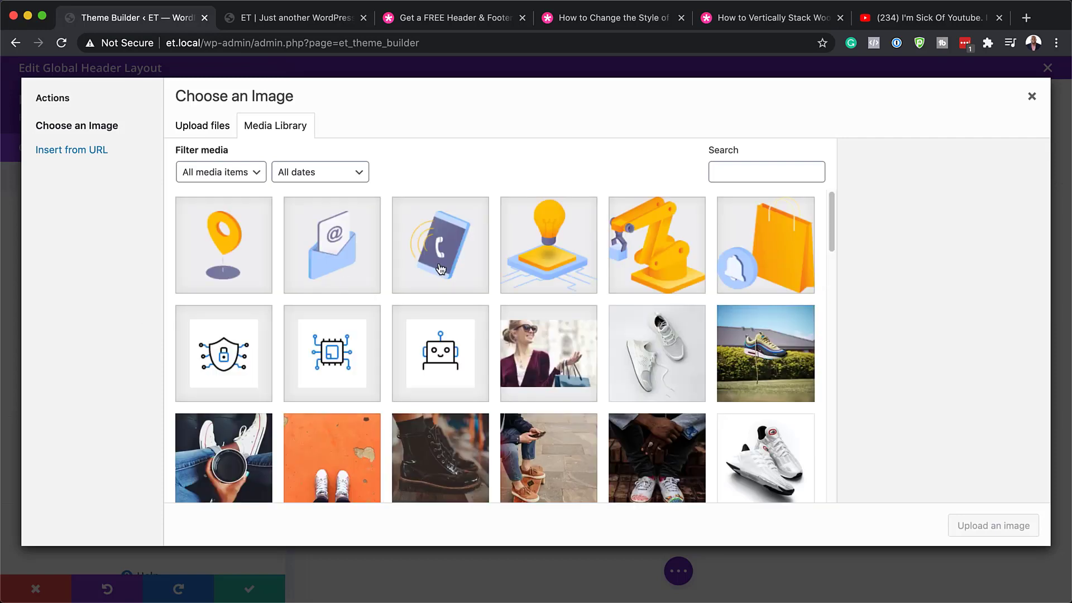
scroll(561, 367, "down", 10)
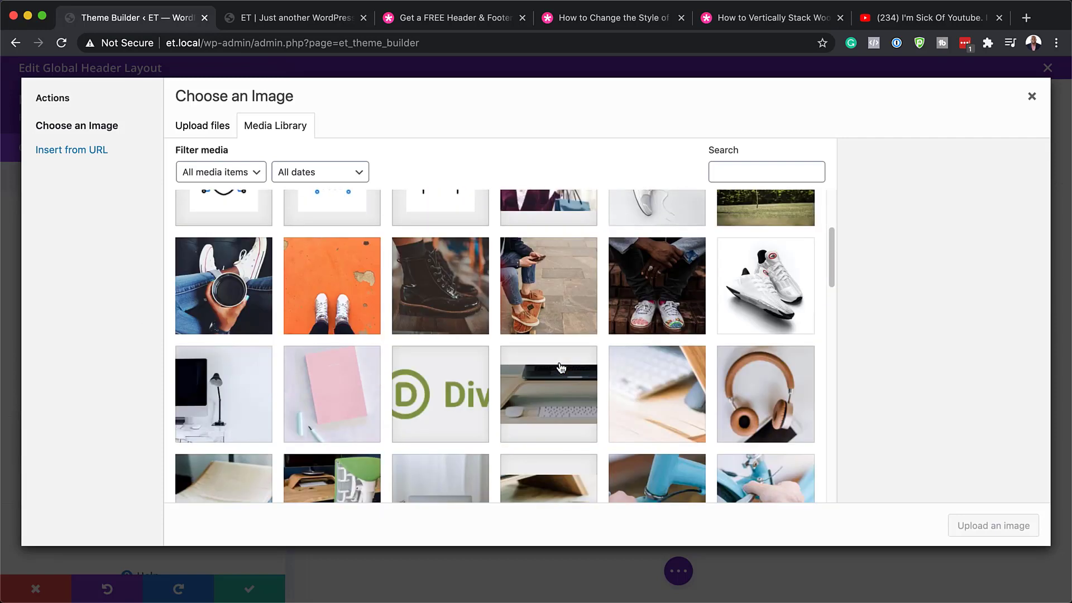
scroll(561, 367, "down", 10)
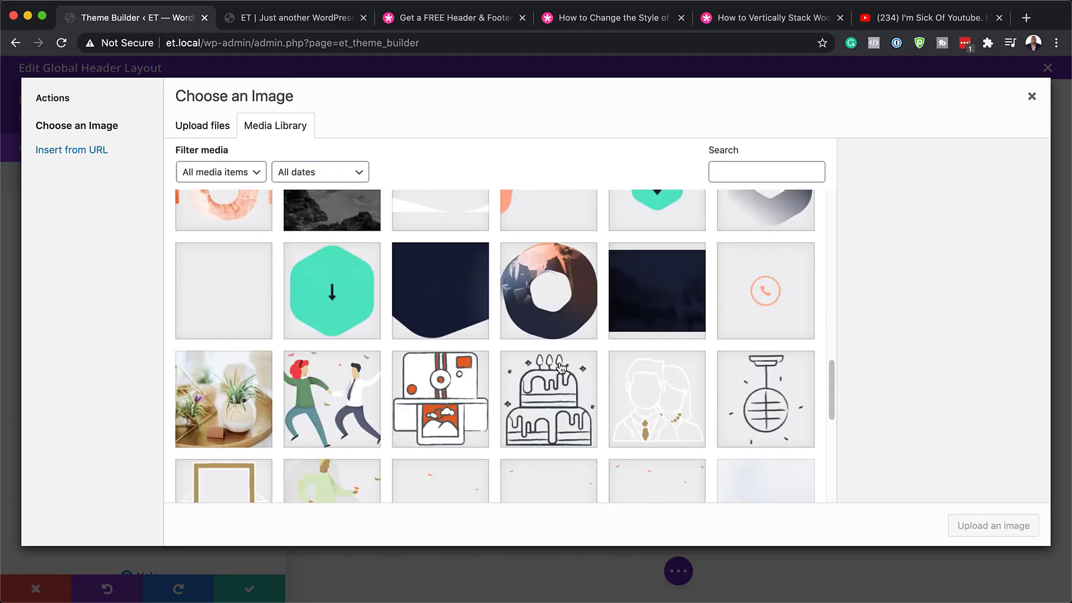
scroll(561, 368, "down", 5)
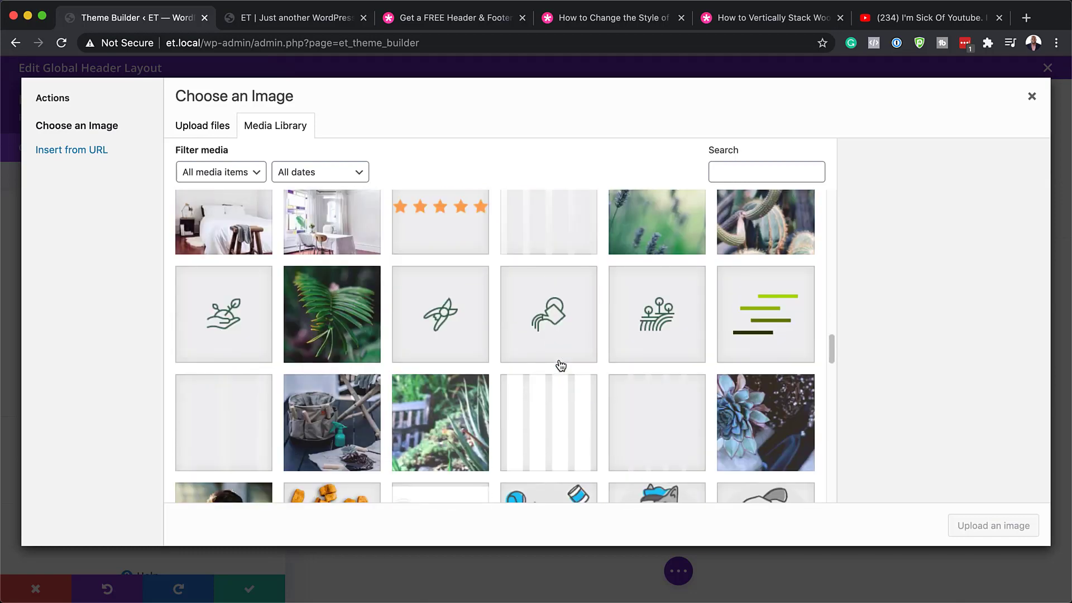
scroll(561, 365, "down", 4)
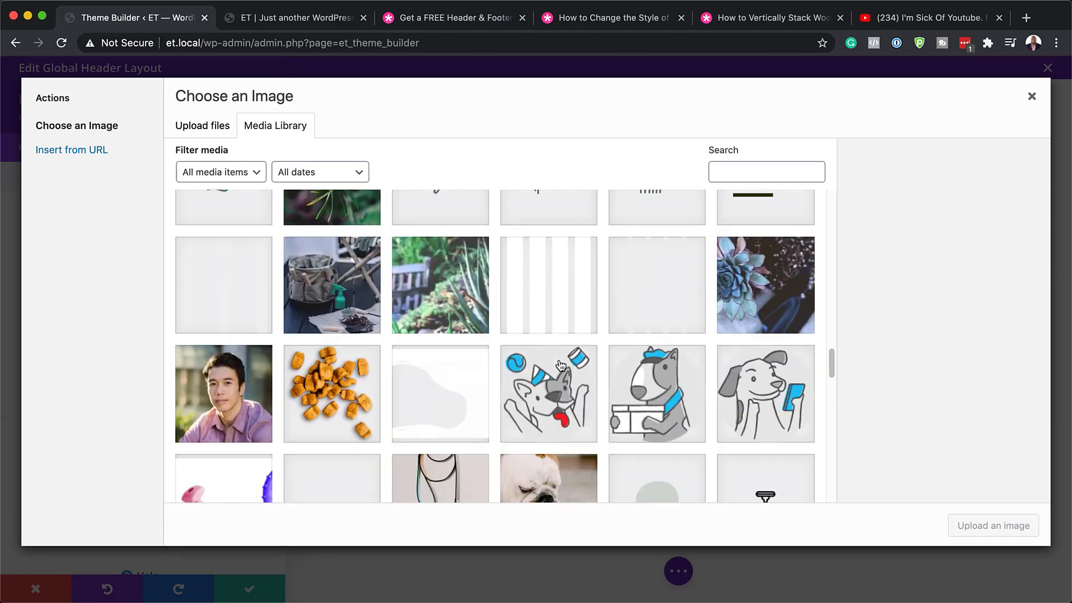
scroll(561, 366, "down", 4)
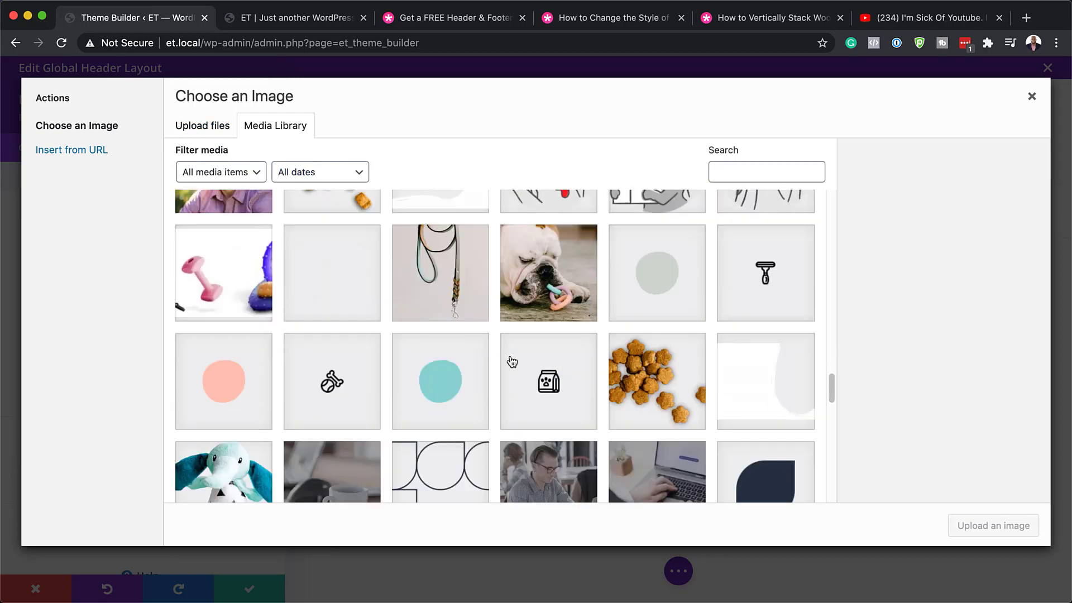
scroll(508, 360, "down", 10)
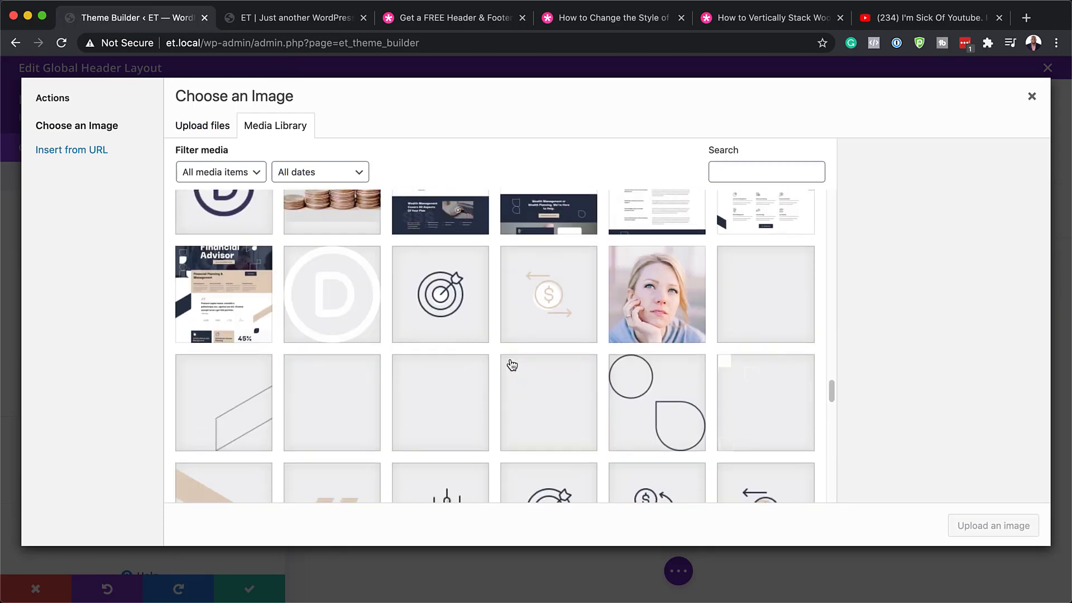
scroll(512, 365, "down", 4)
scroll(512, 365, "down", 7)
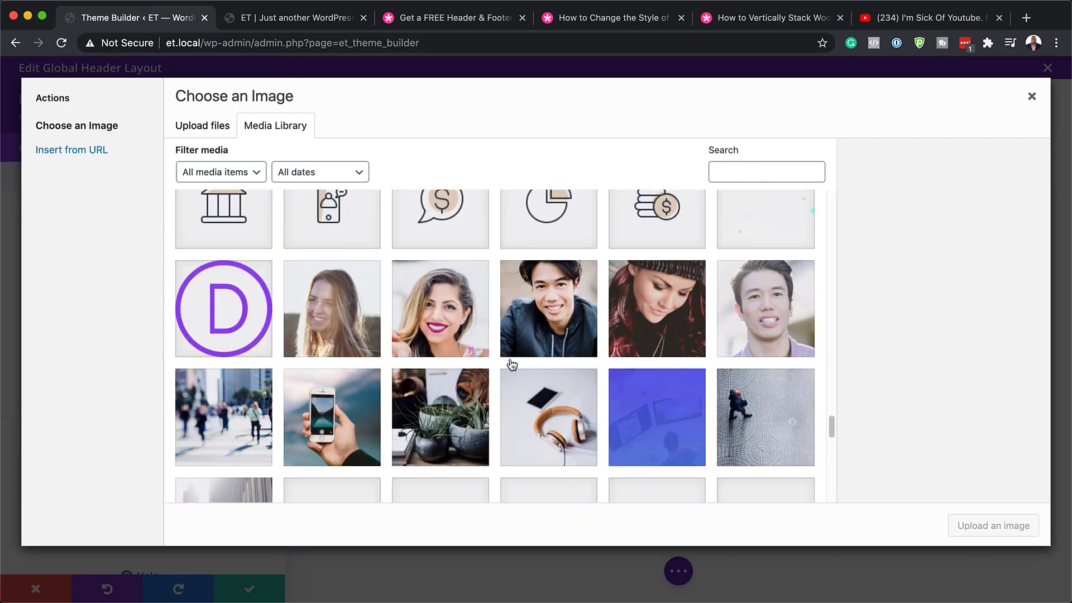
left_click(341, 273)
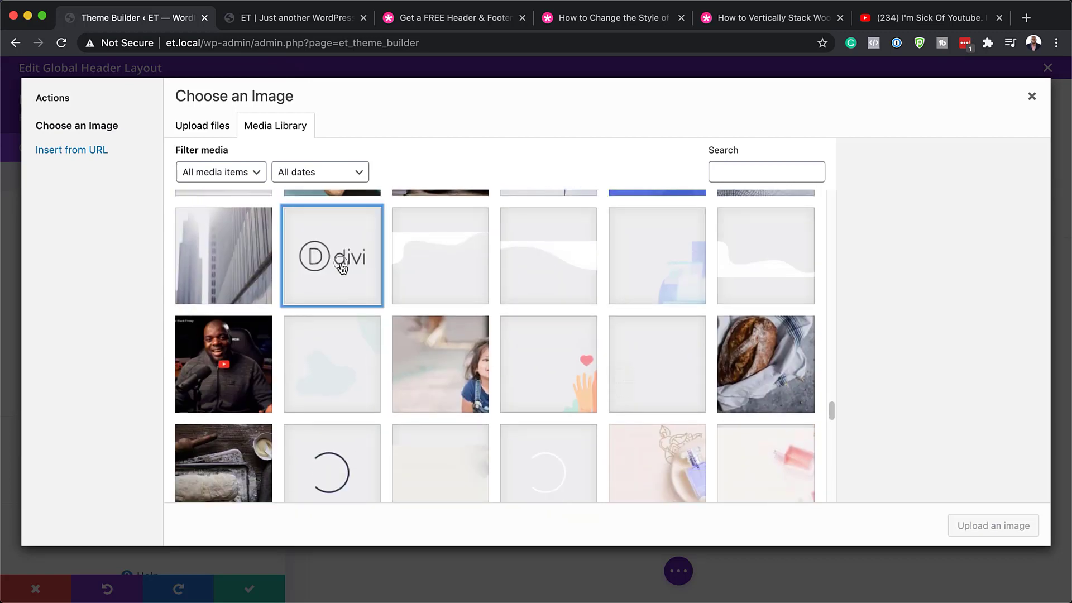
left_click(983, 536)
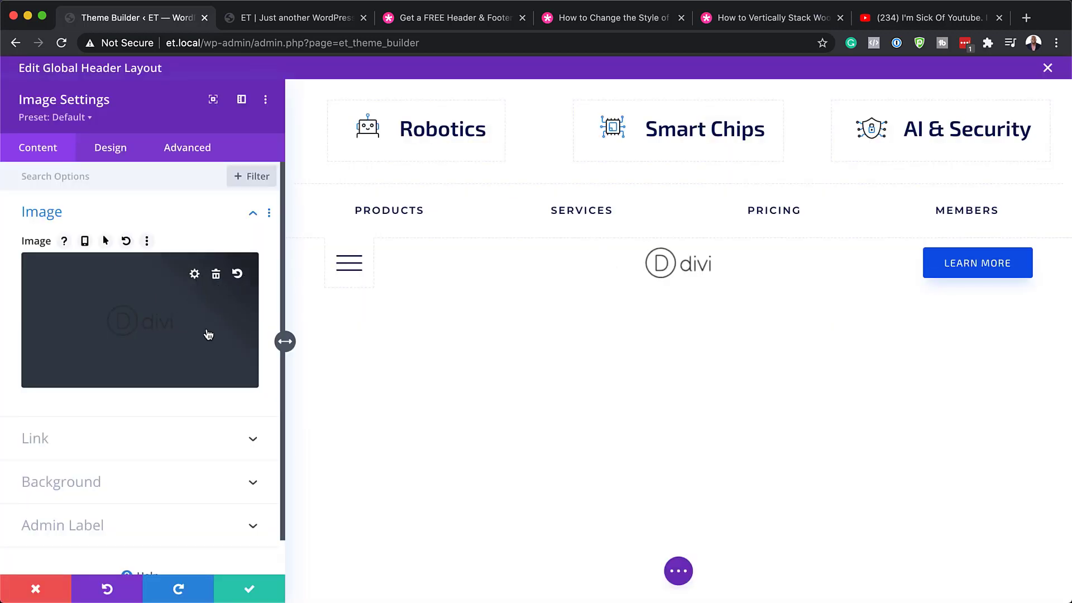
left_click(119, 149)
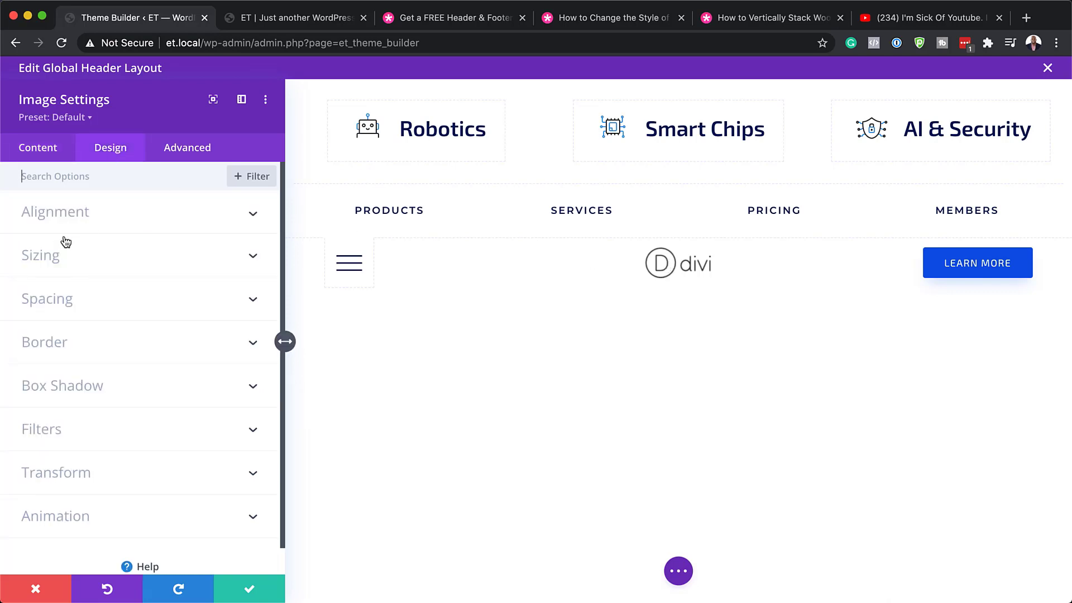
left_click(54, 257)
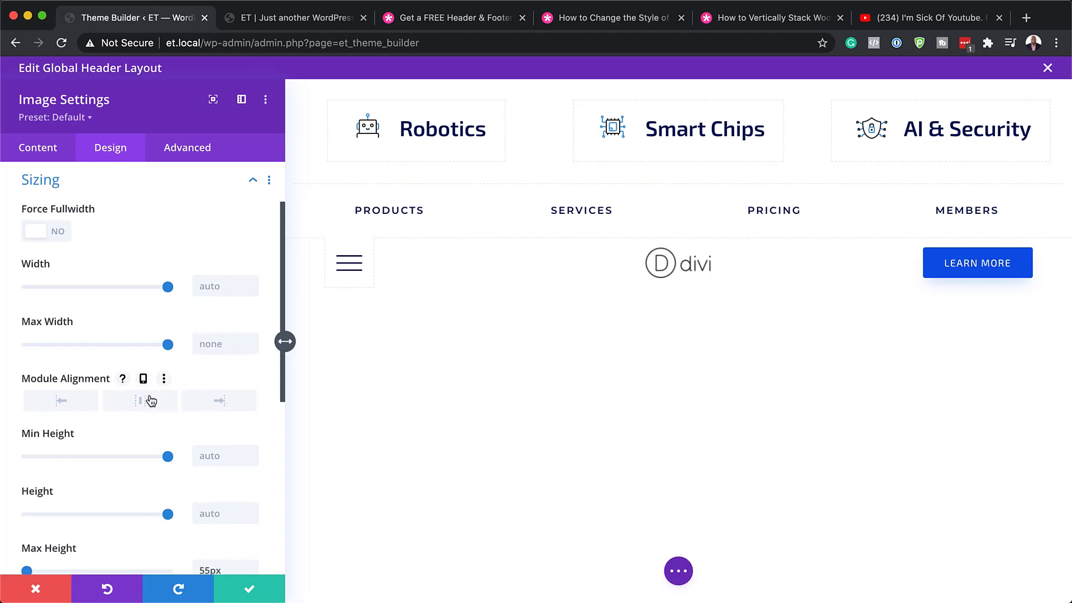
scroll(151, 401, "down", 2)
scroll(151, 402, "up", 2)
left_click_drag(168, 289, 203, 295)
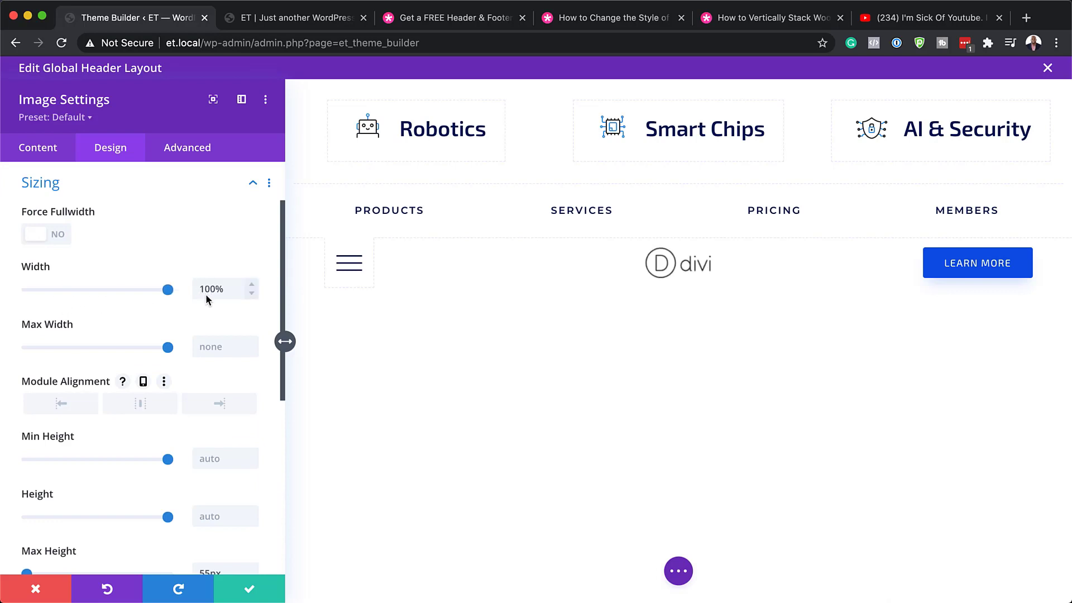
scroll(111, 425, "down", 3)
left_click(37, 590)
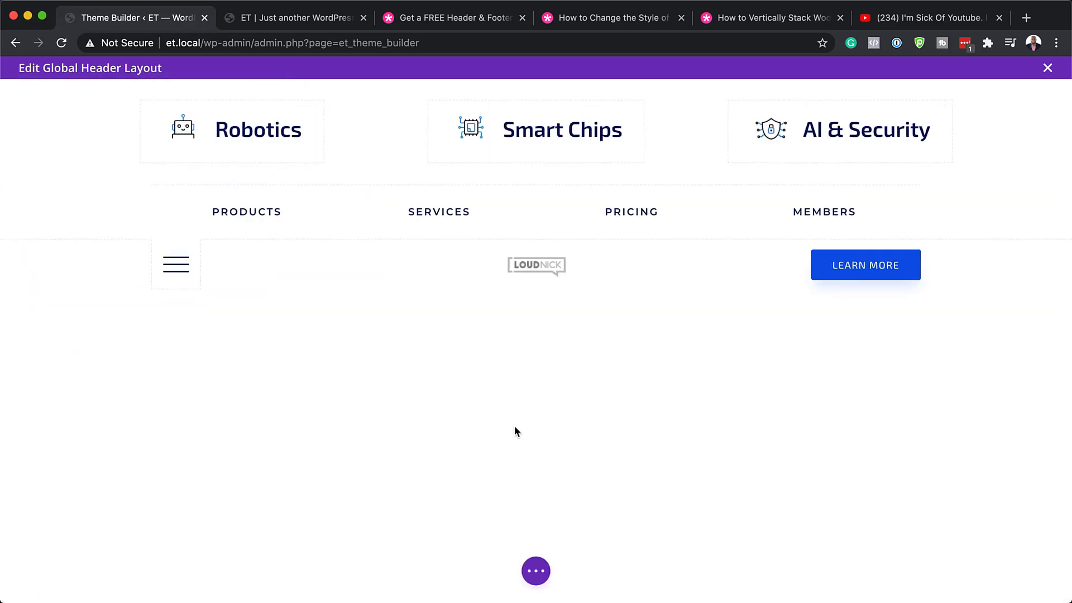
Relabel the Learn More header button 'Download Now!' and set its link to '#'.
mouse_move(857, 267)
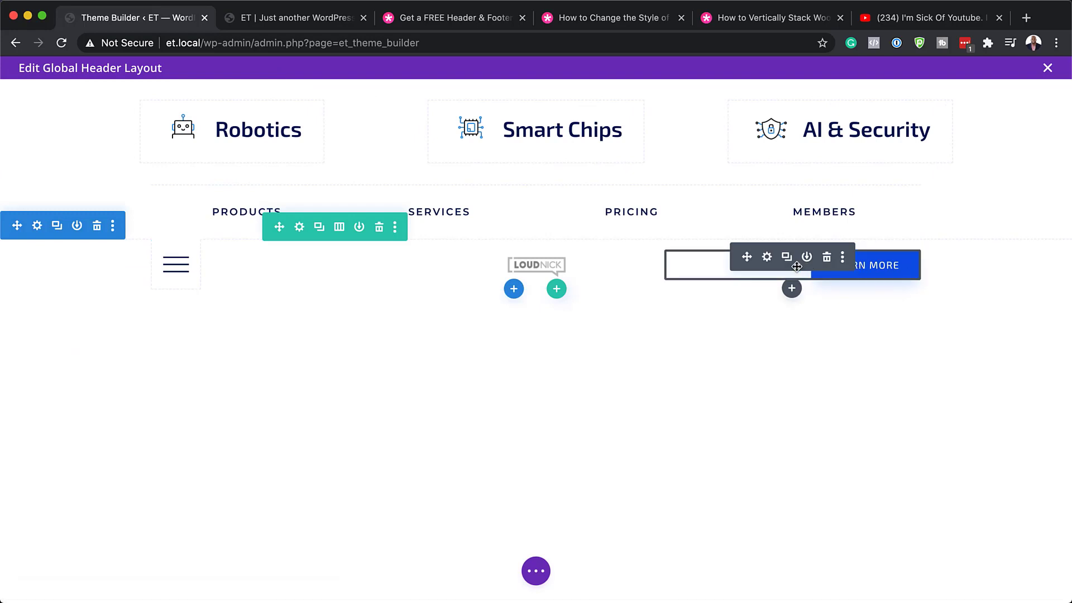
left_click(767, 258)
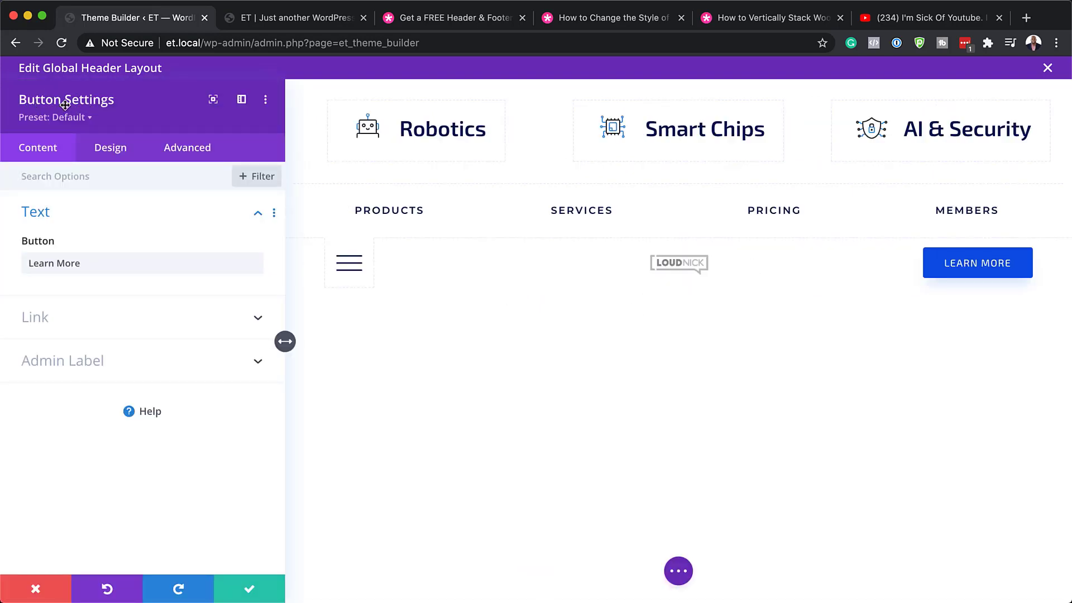
triple_click(88, 263)
type("D")
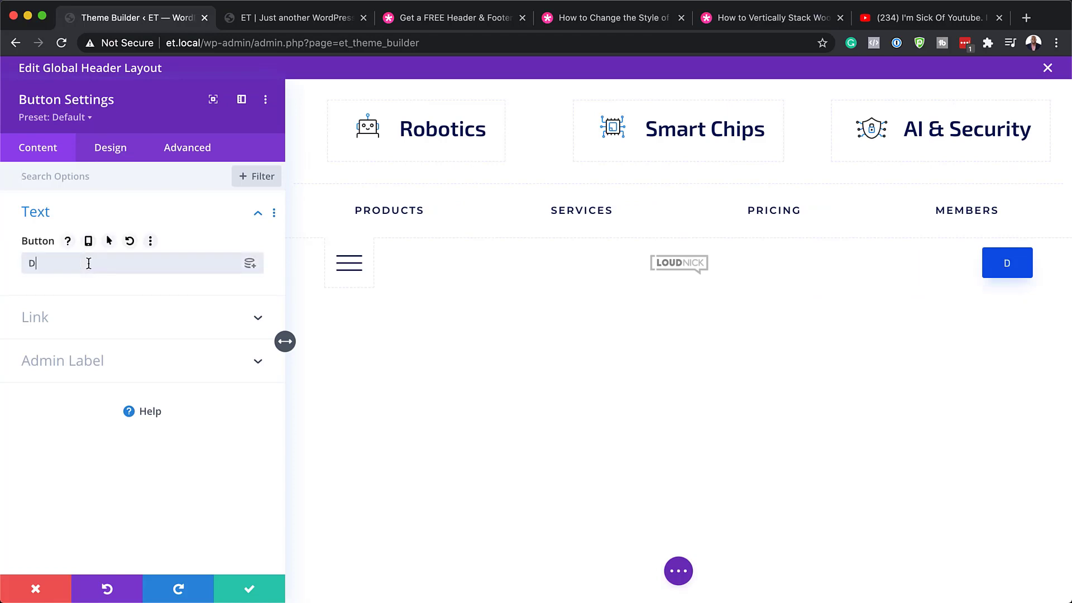
type("ownload Now!")
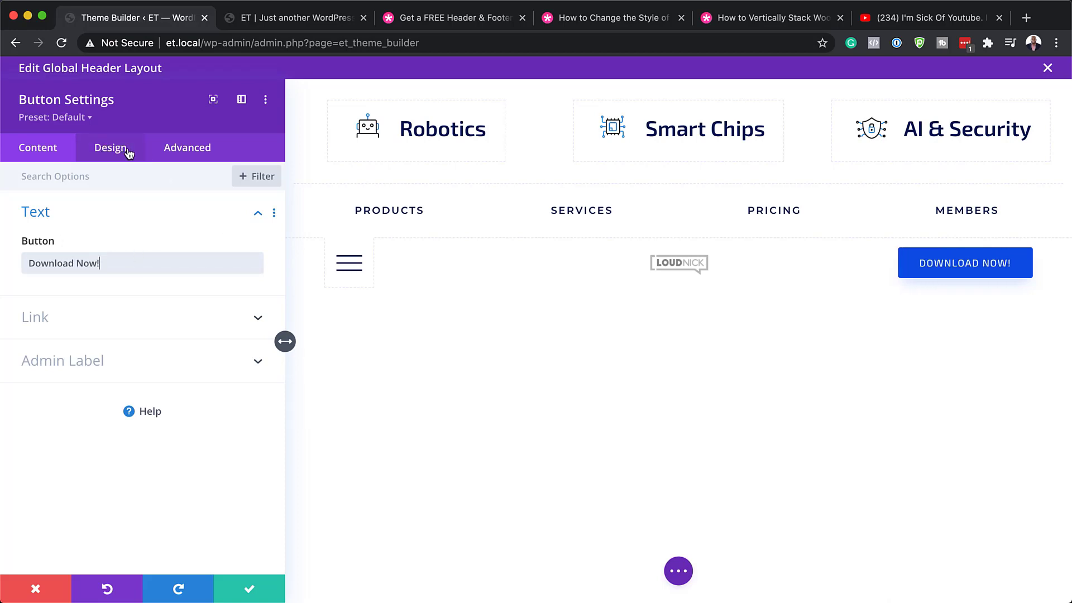
left_click(41, 317)
left_click(69, 317)
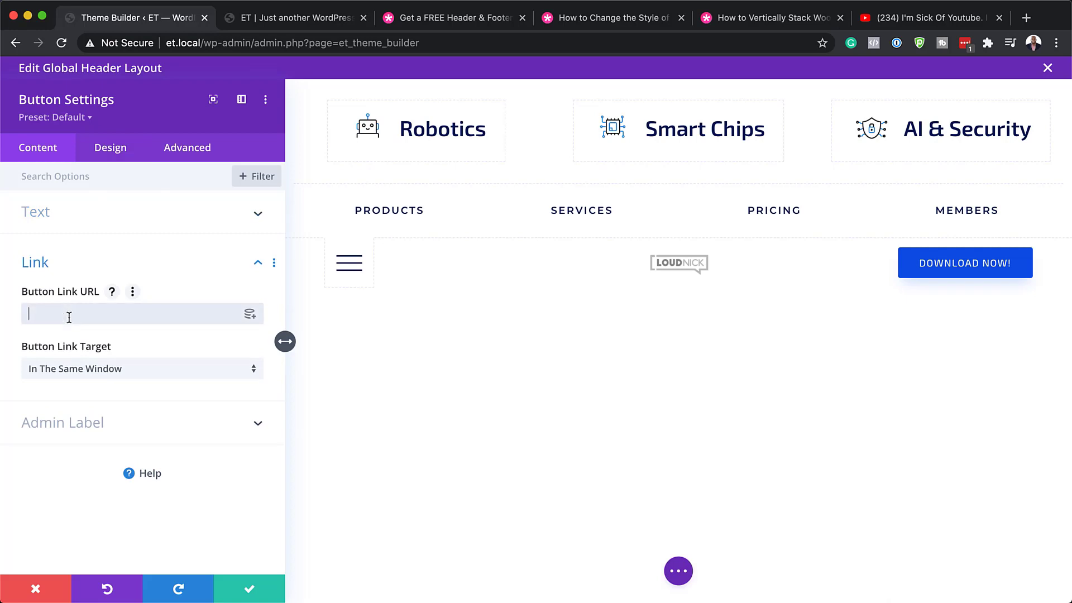
type("#")
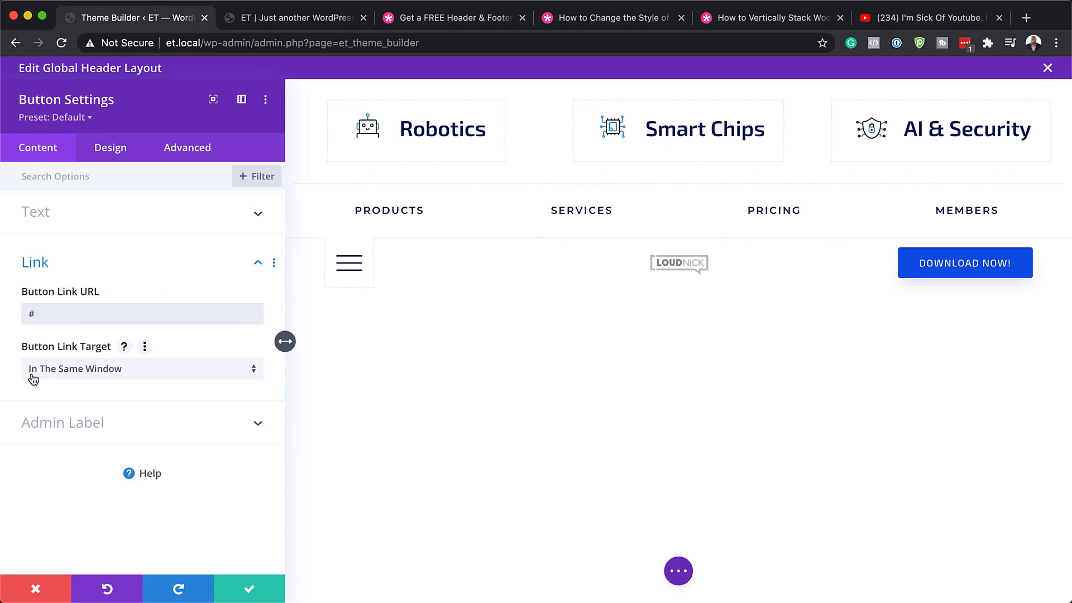
In the Design tab, give the button background the colour #0c71c3.
left_click(106, 151)
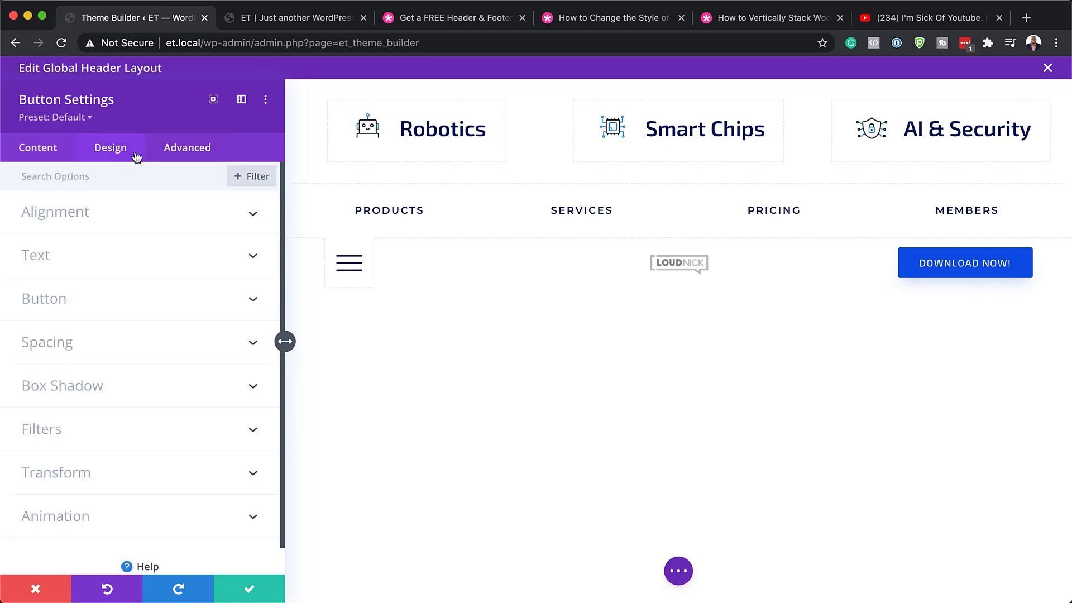
left_click(73, 299)
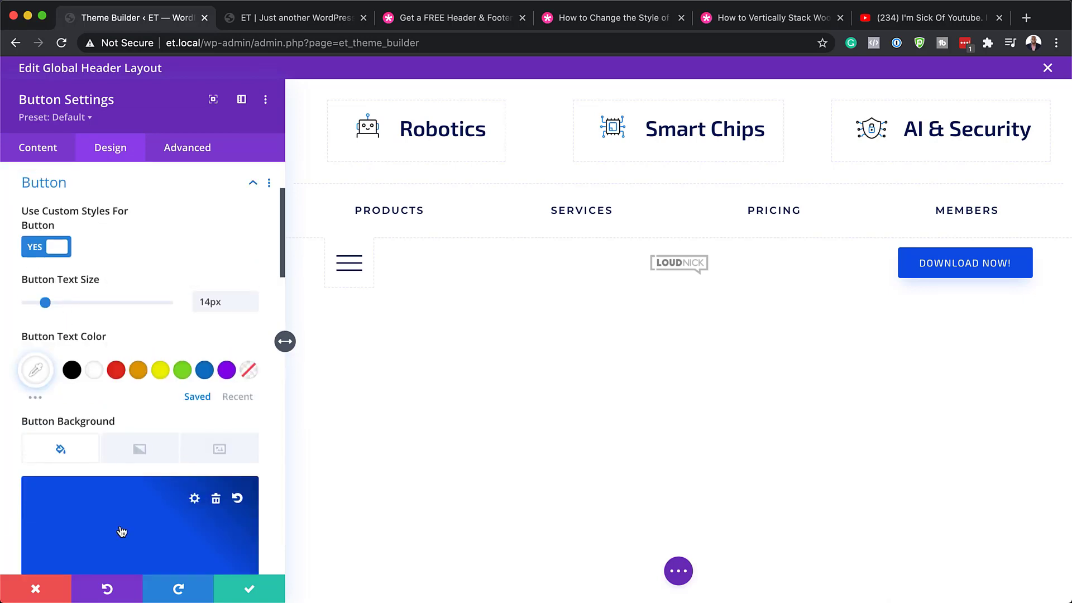
scroll(129, 510, "down", 2)
scroll(128, 510, "down", 3)
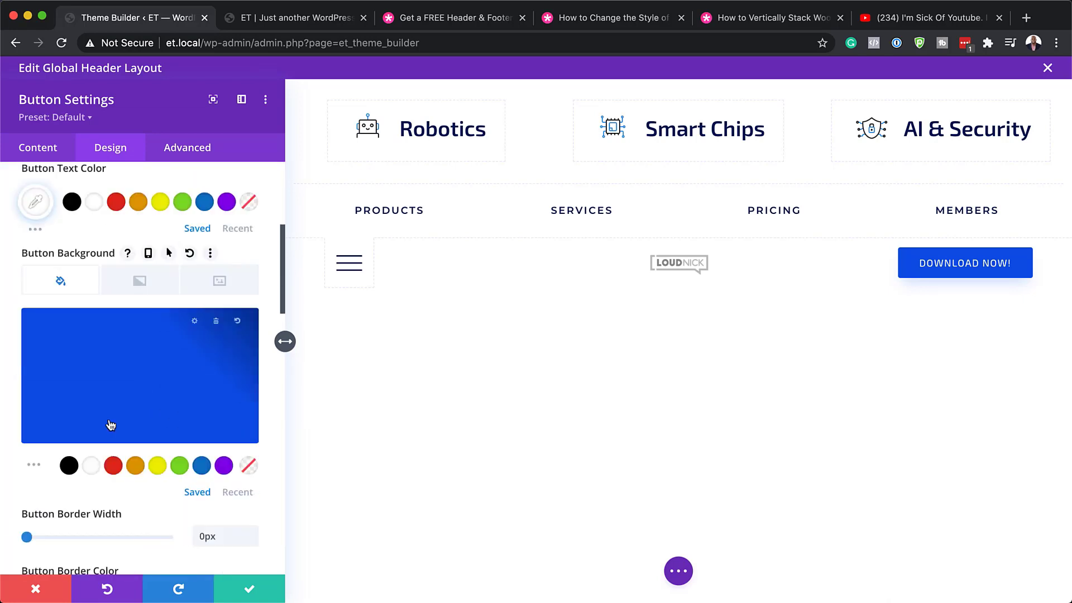
left_click(114, 467)
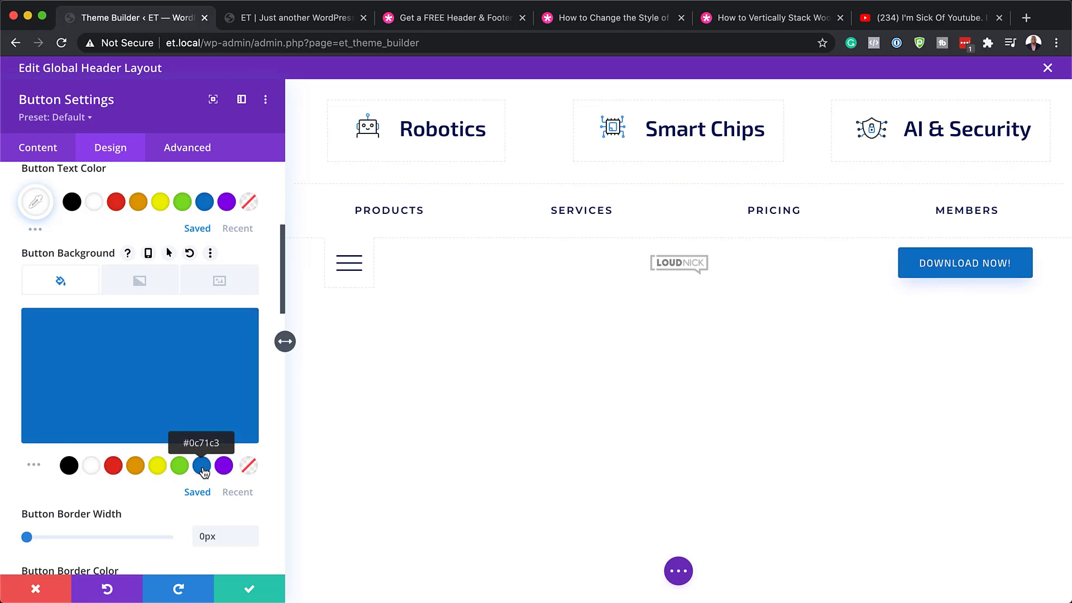
left_click(146, 370)
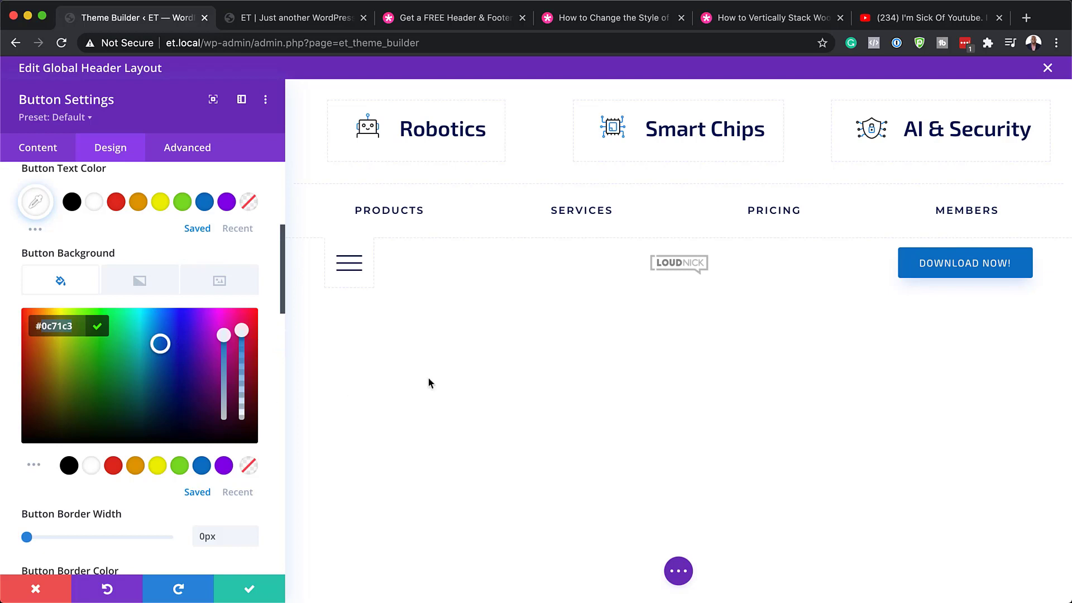
Confirm the header button style edits and Save & Exit the Global Header editor.
left_click(249, 591)
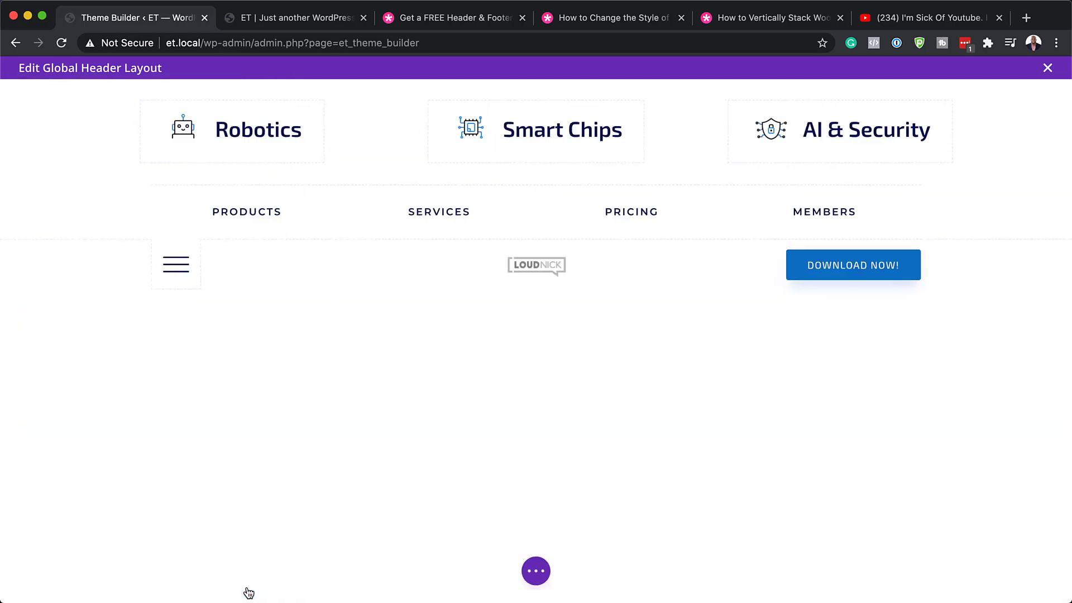
left_click(1049, 69)
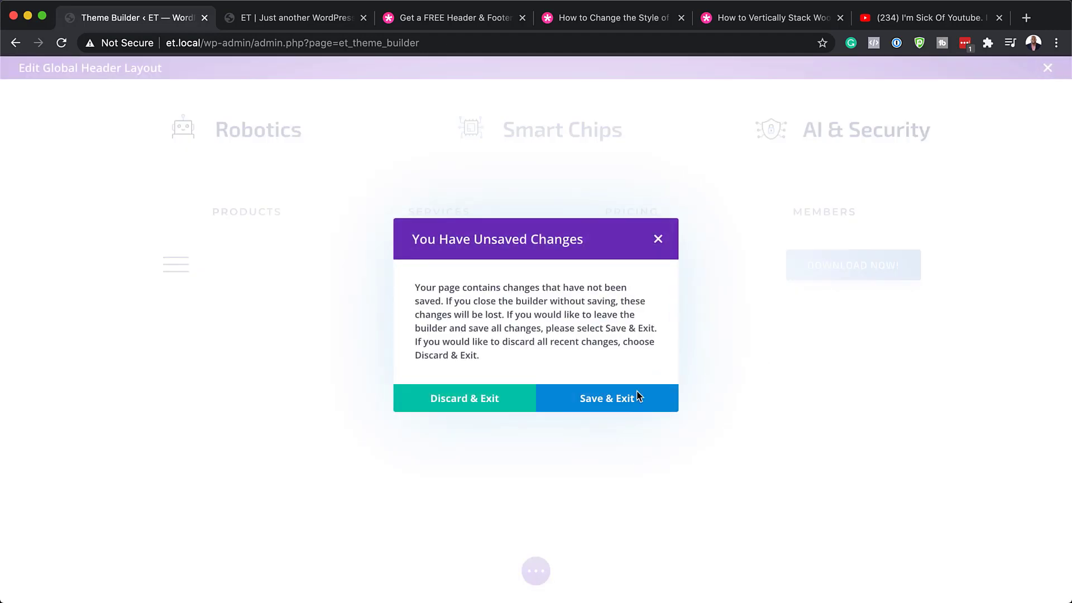
left_click(637, 397)
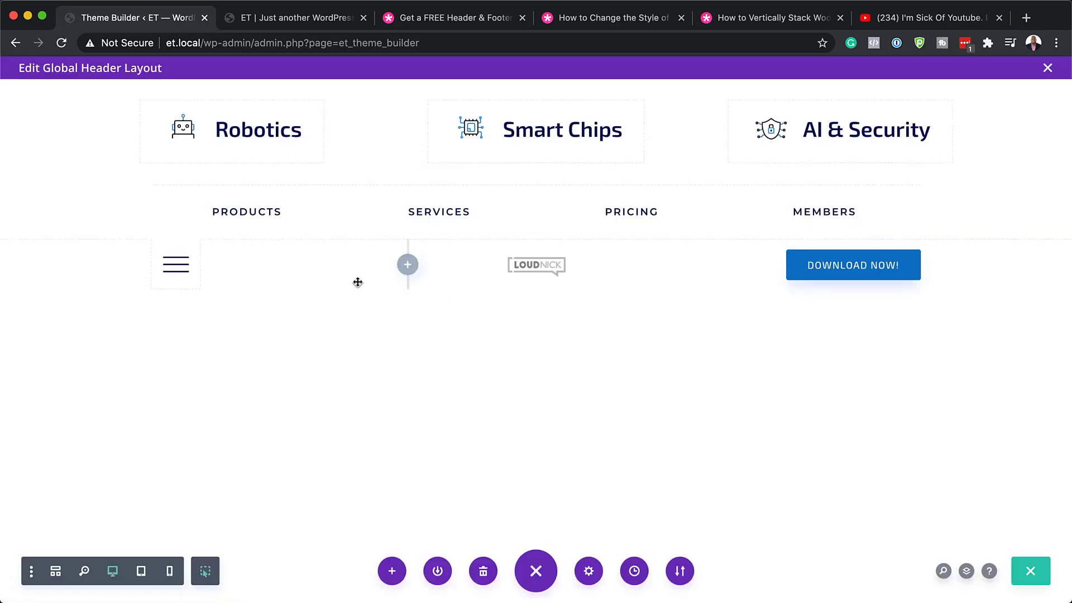
left_click(1049, 70)
left_click(610, 399)
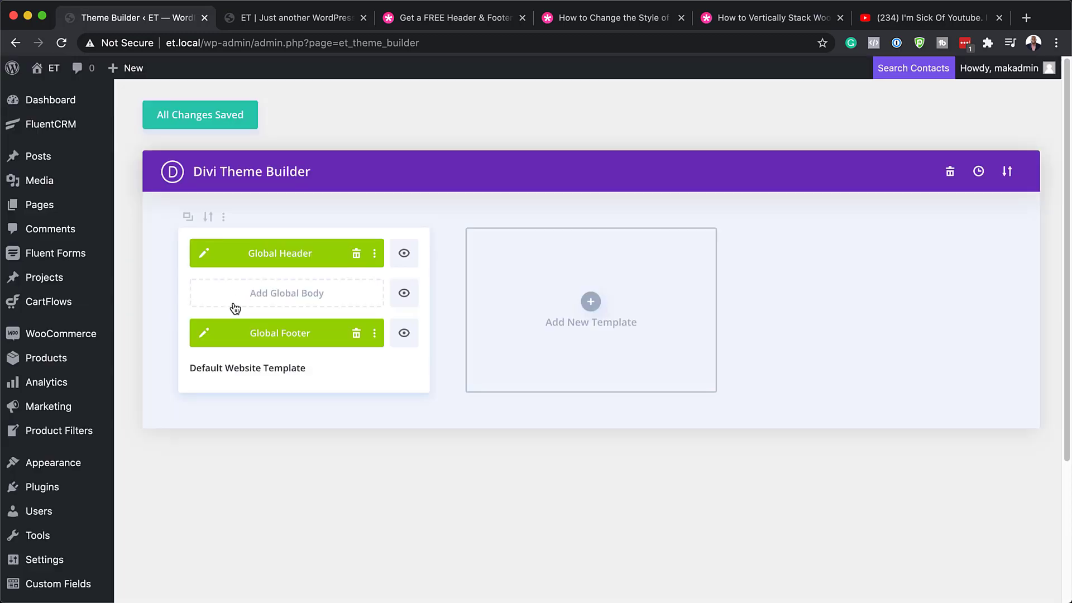
Open the Global Footer layout and try an unlock icon on the Services blurb, then discard it.
left_click(205, 335)
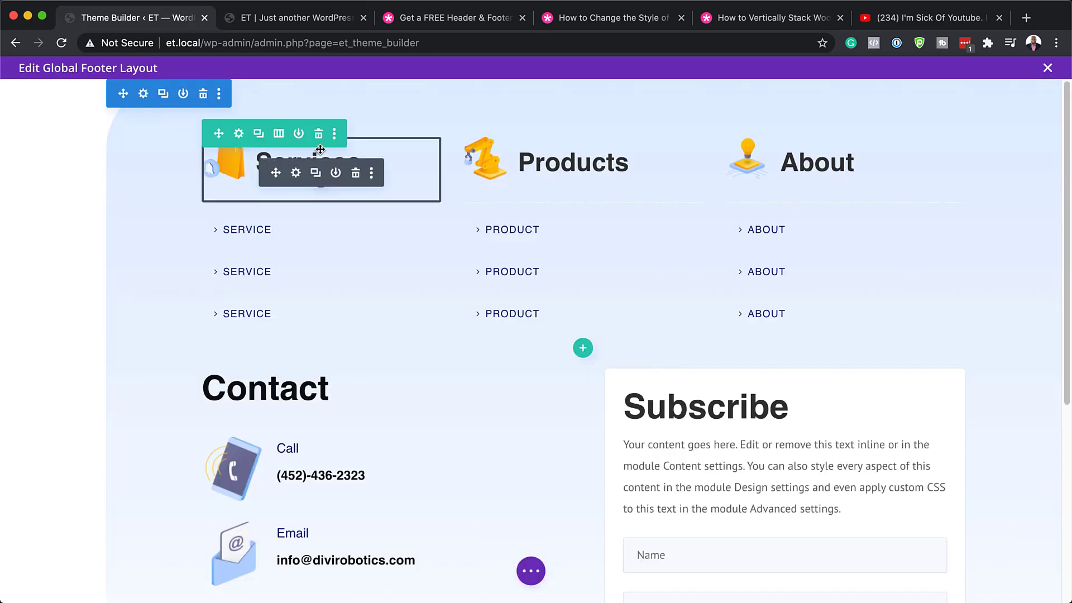
left_click(296, 173)
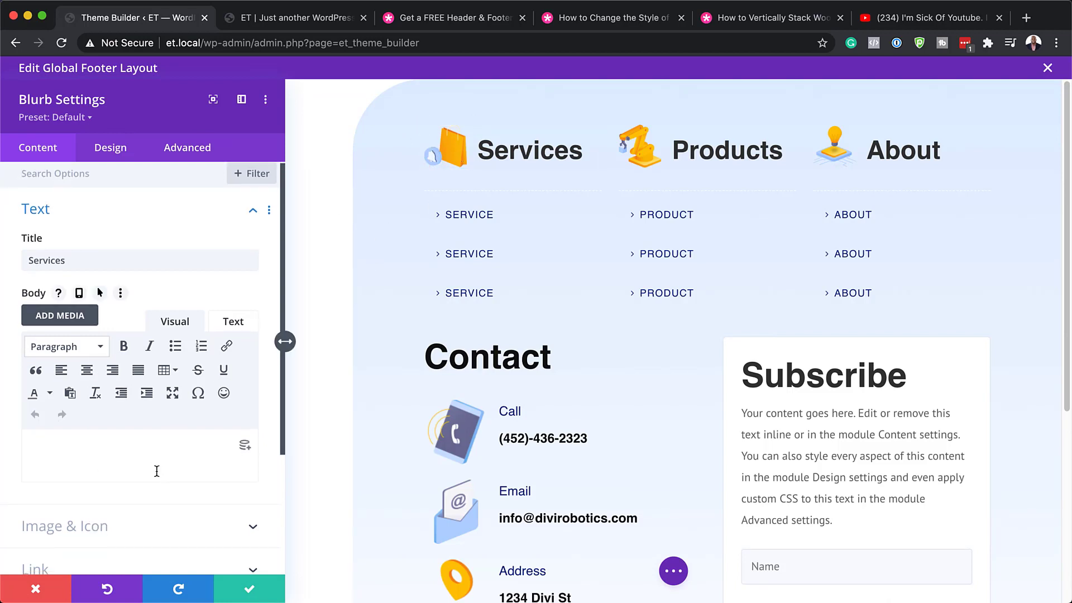
scroll(157, 471, "down", 3)
left_click(72, 459)
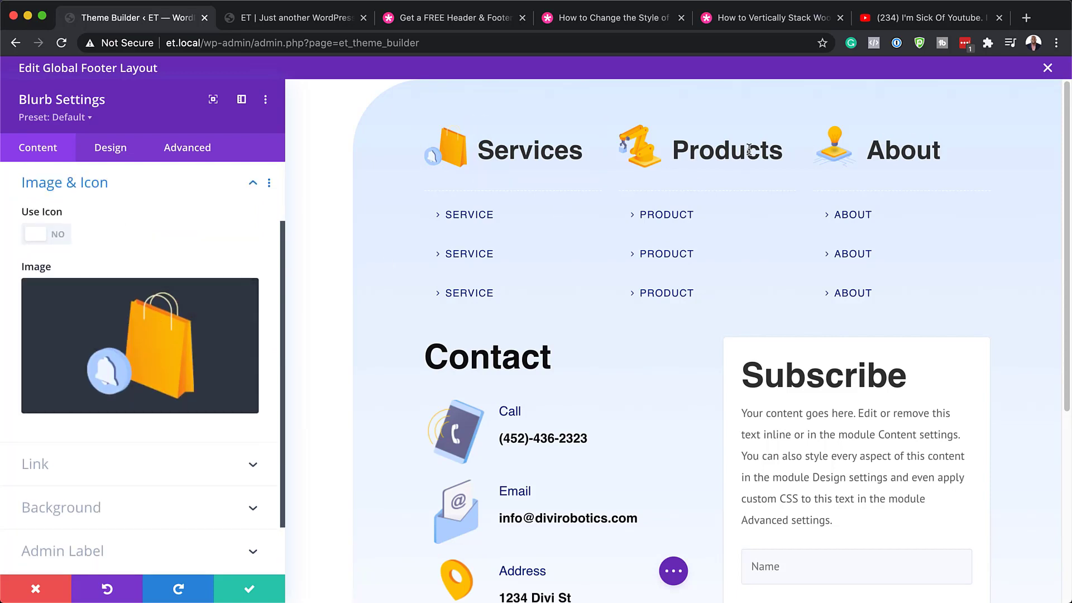
left_click(59, 239)
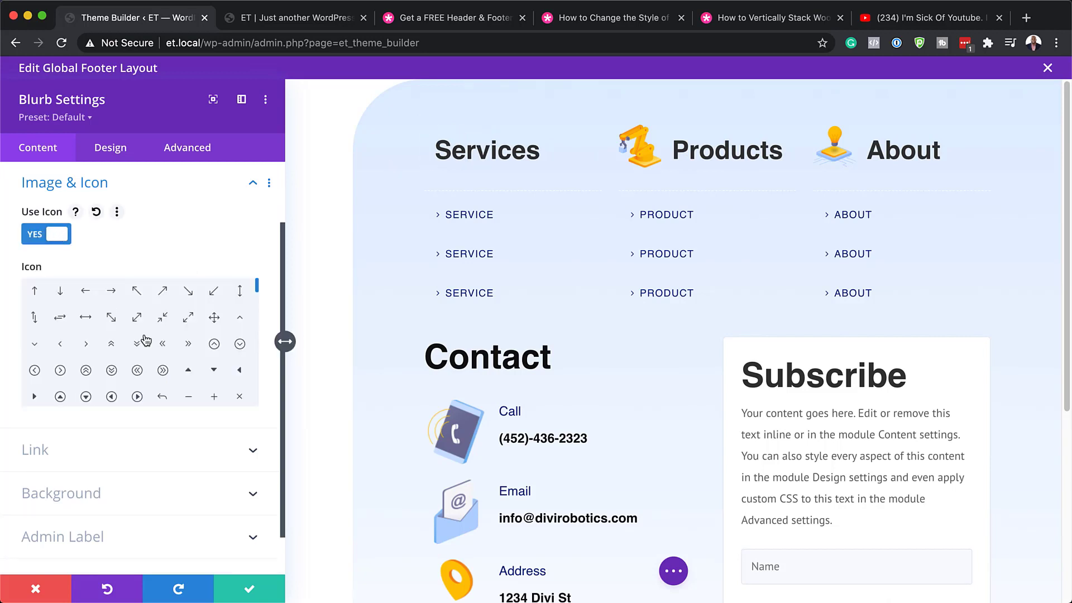
scroll(142, 357, "down", 5)
left_click(144, 362)
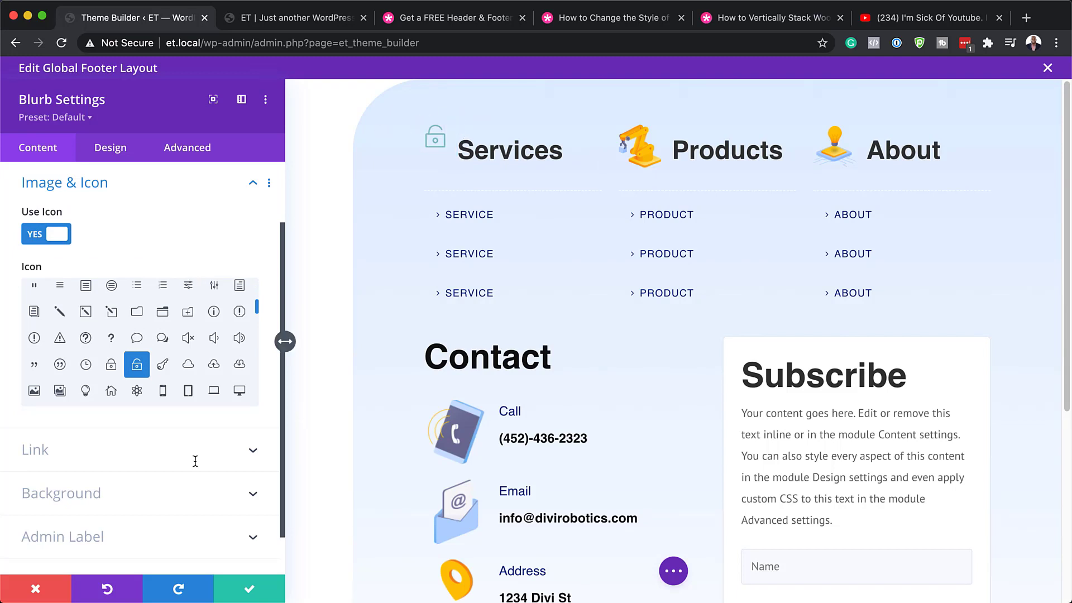
left_click(38, 590)
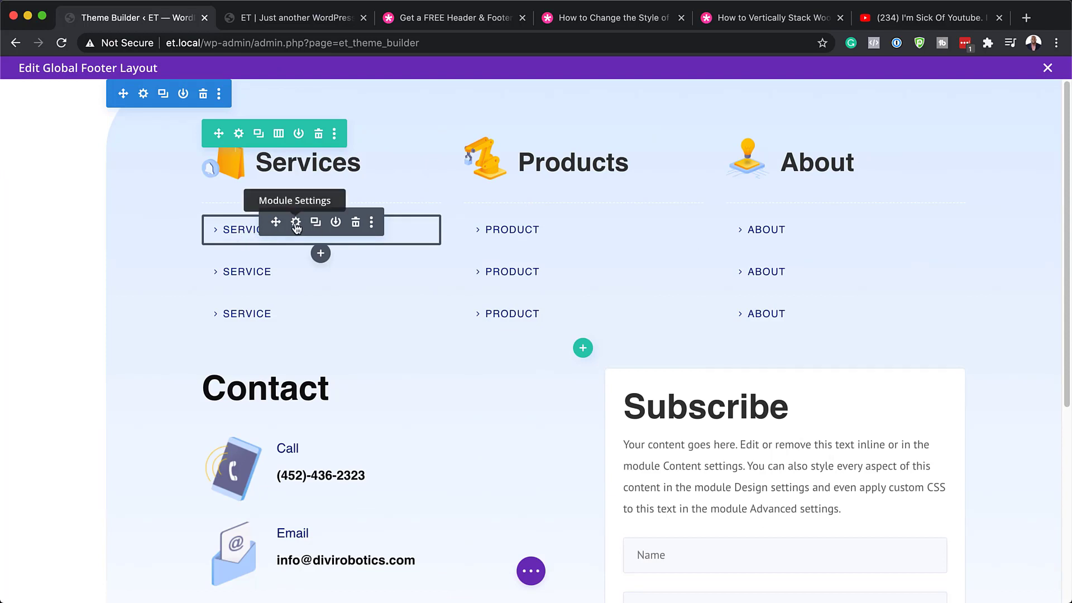
left_click(296, 223)
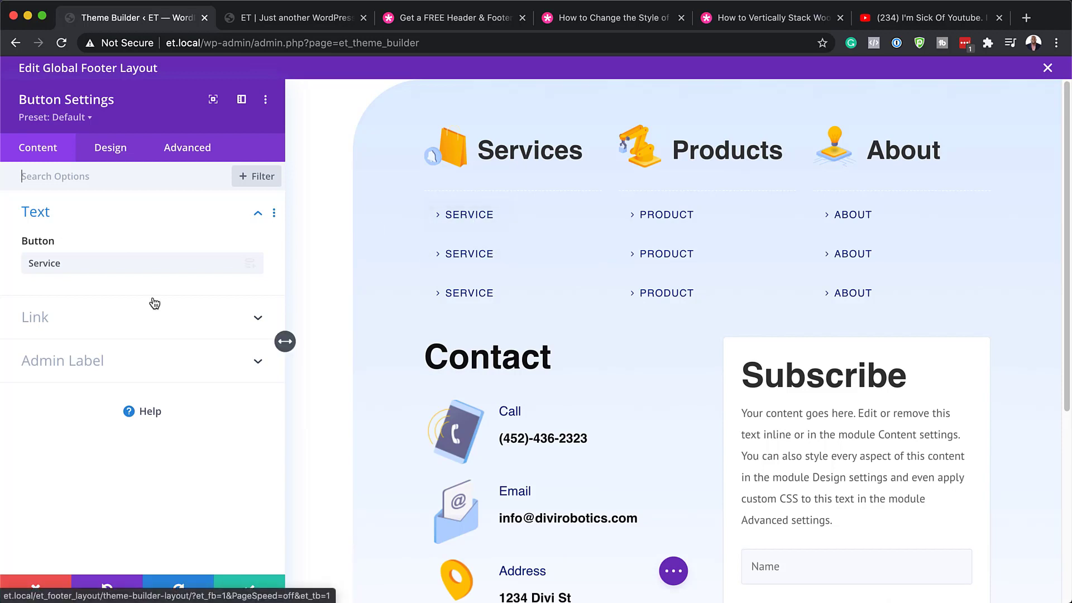
left_click(45, 314)
left_click(44, 313)
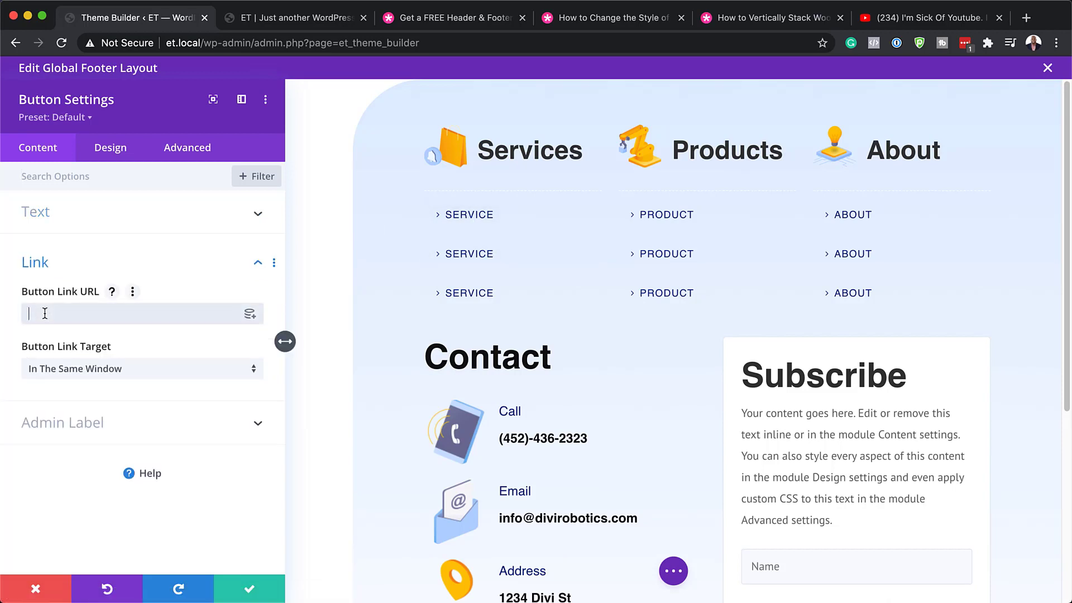
type("#")
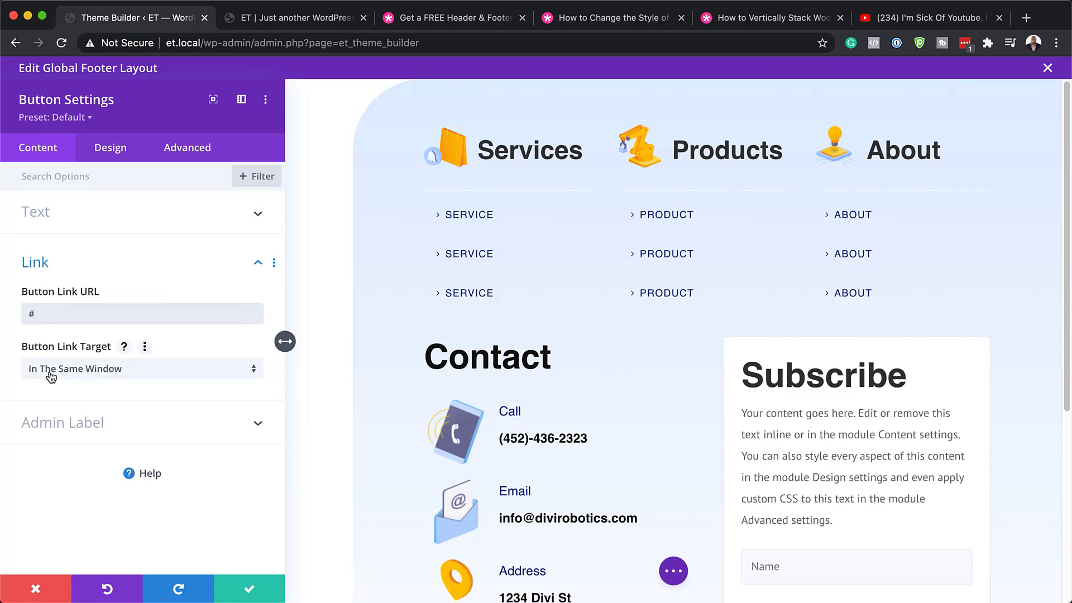
left_click(137, 376)
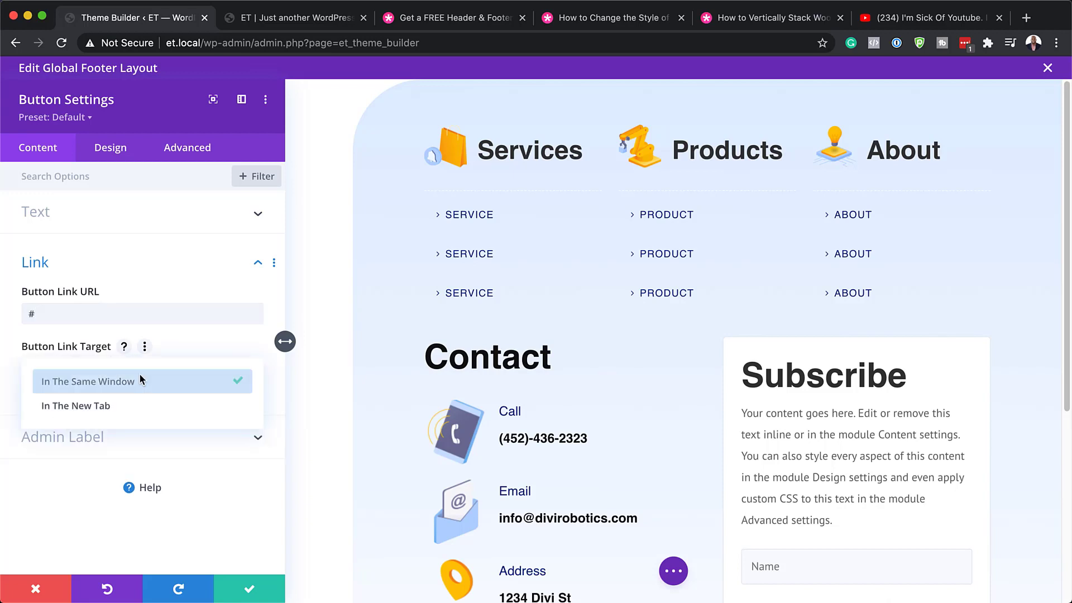
left_click(146, 403)
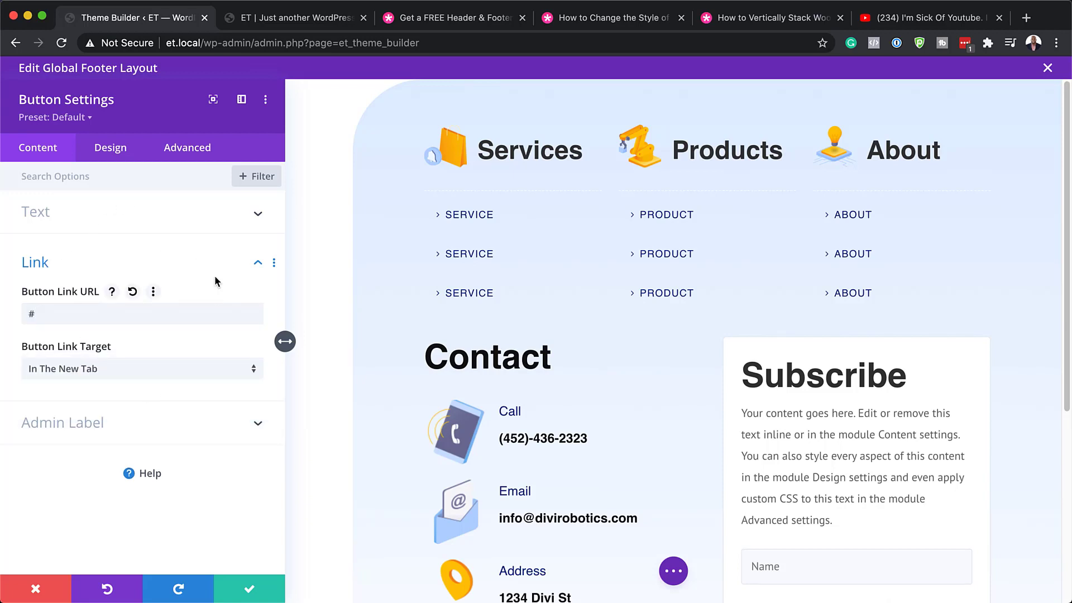
left_click(110, 151)
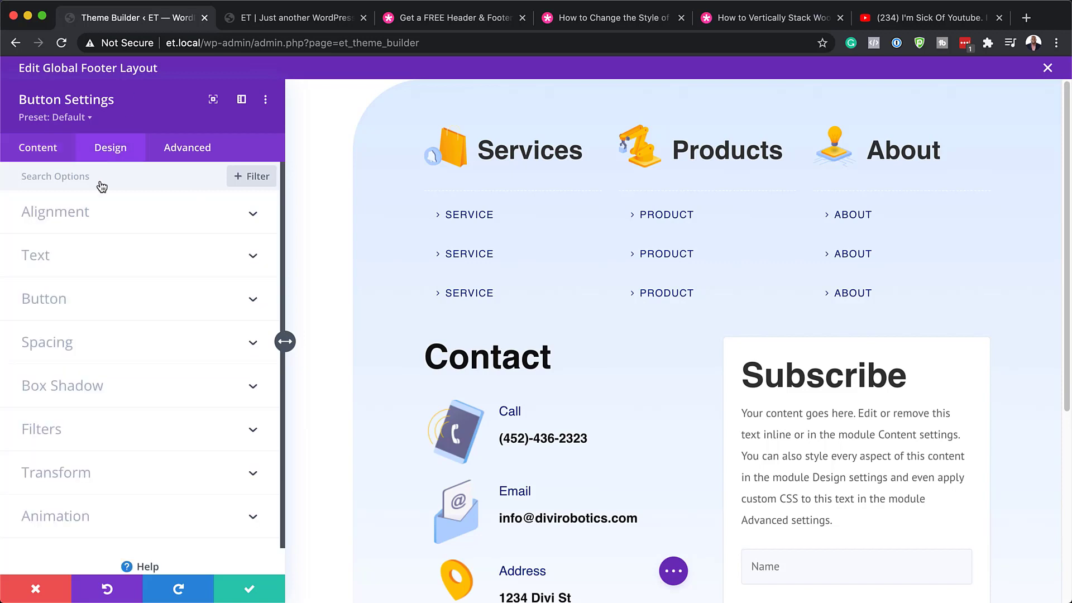
left_click(83, 302)
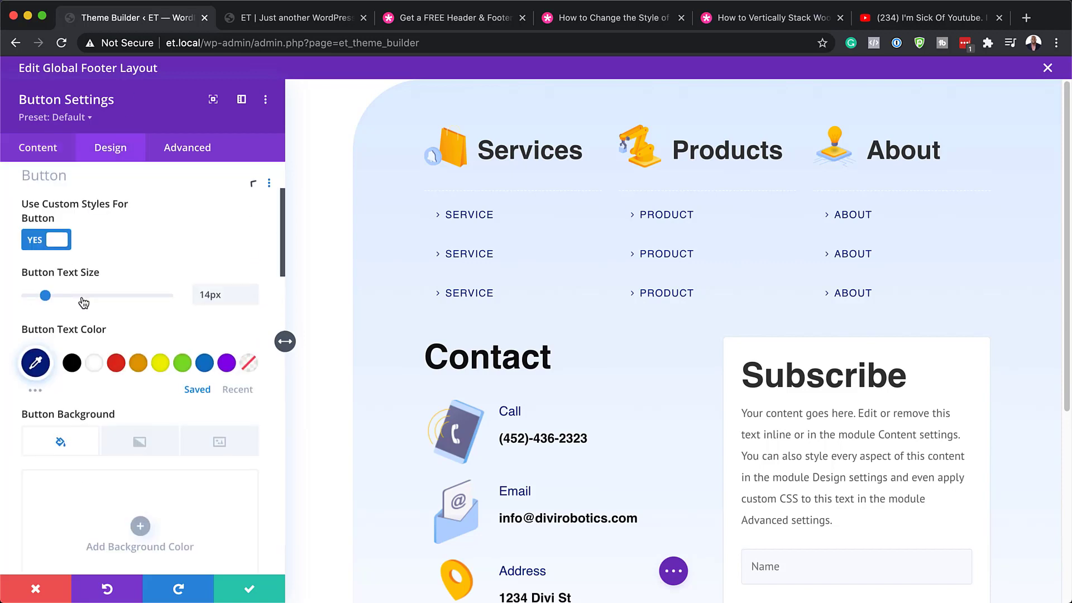
mouse_move(46, 303)
left_mouse_down()
mouse_move(125, 303)
mouse_move(42, 306)
mouse_move(54, 303)
left_mouse_up()
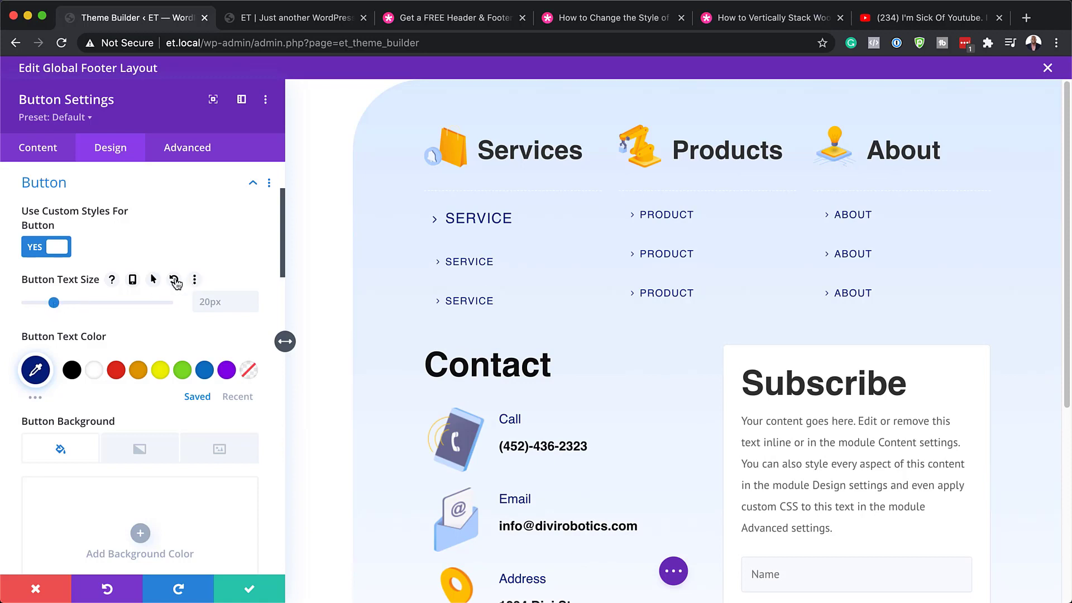
scroll(167, 335, "down", 4)
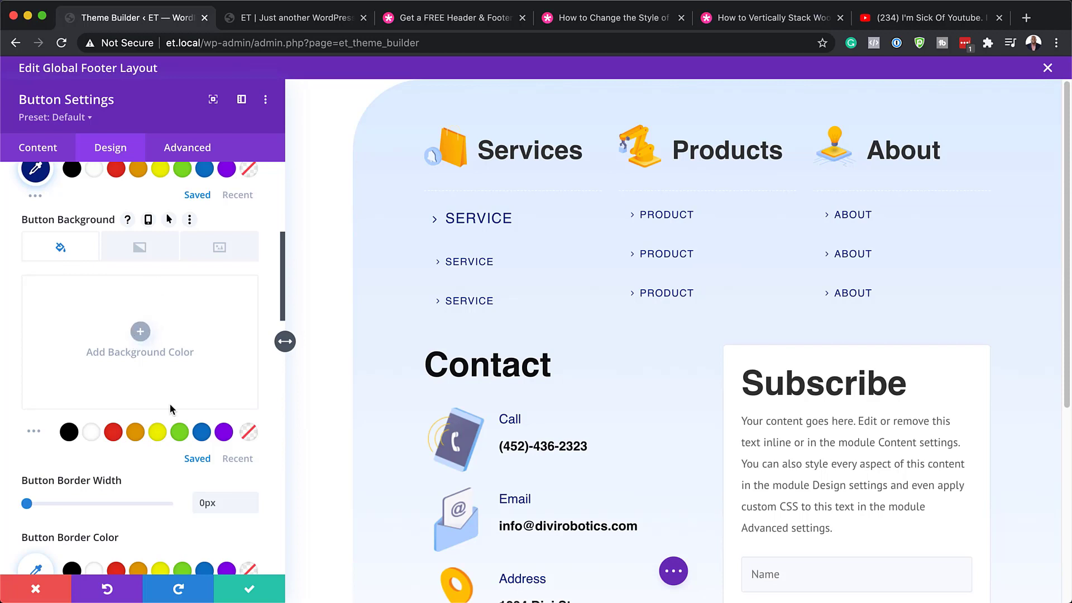
left_click(136, 433)
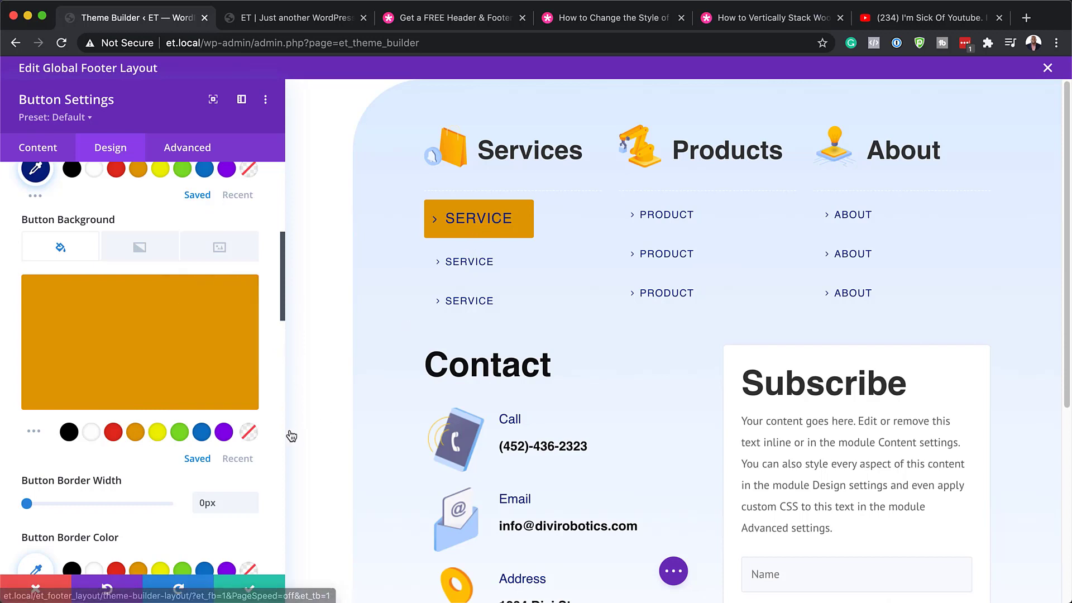
left_click(248, 432)
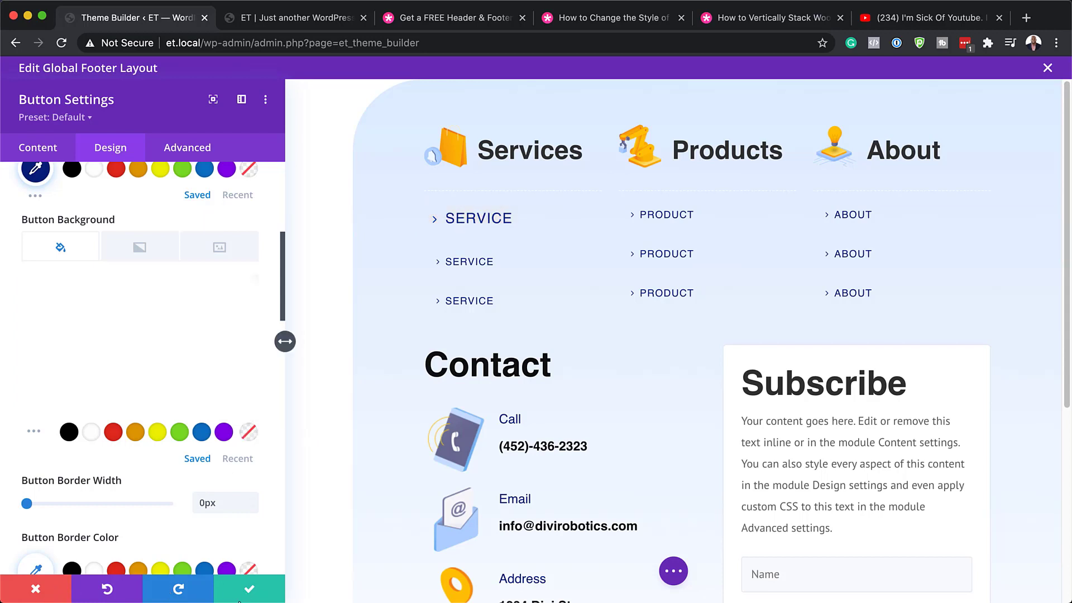
left_click(36, 591)
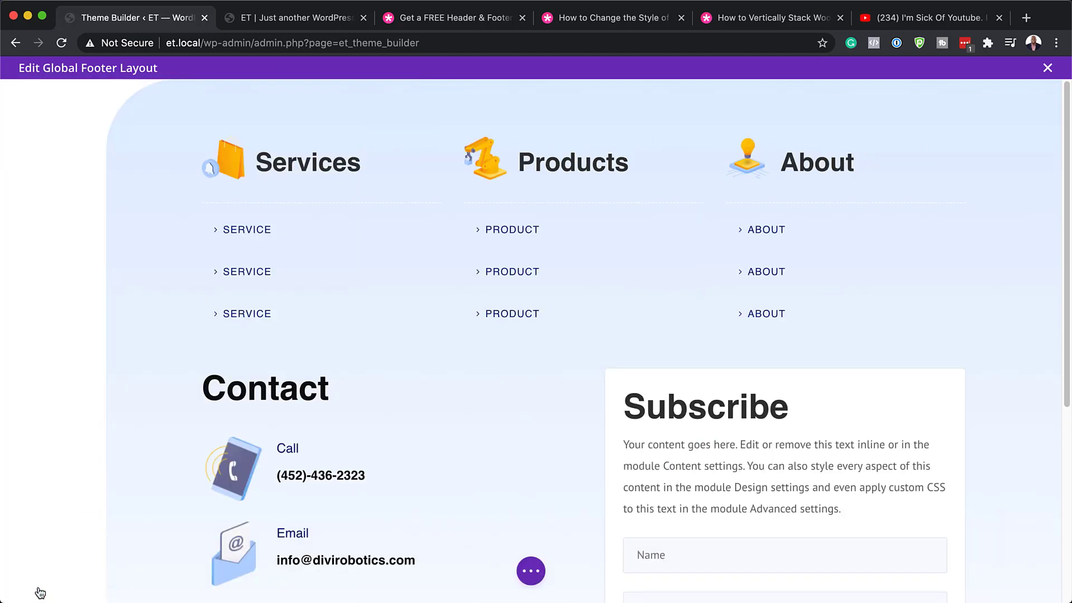
Change the Call Now! blurb's phone number ending from 2323 to 0000 and save it.
scroll(433, 382, "down", 1)
scroll(433, 382, "down", 3)
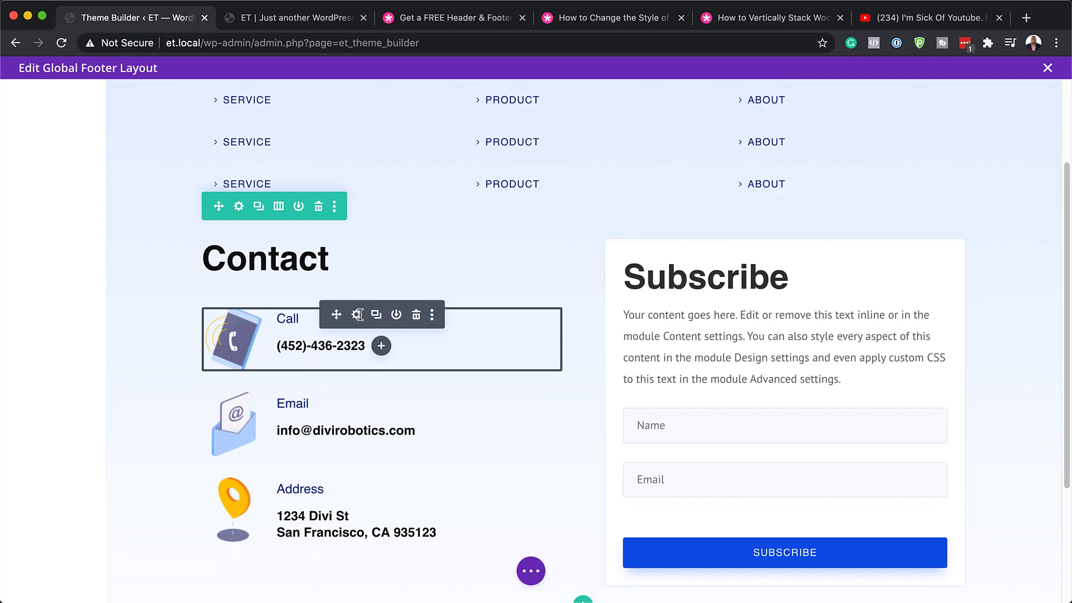
left_click(357, 315)
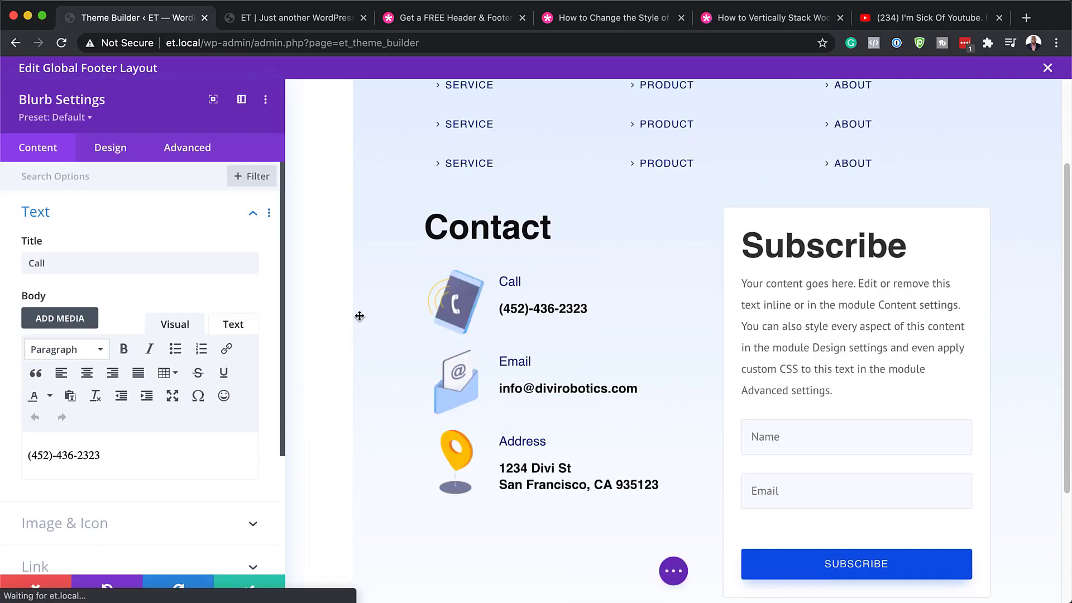
left_click(54, 263)
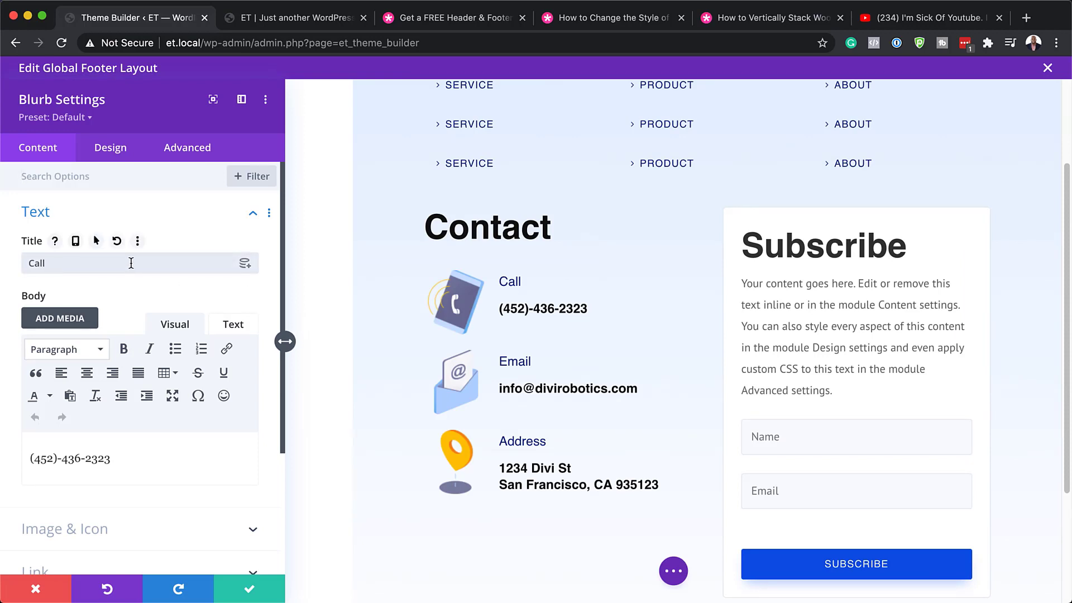
type("Now!")
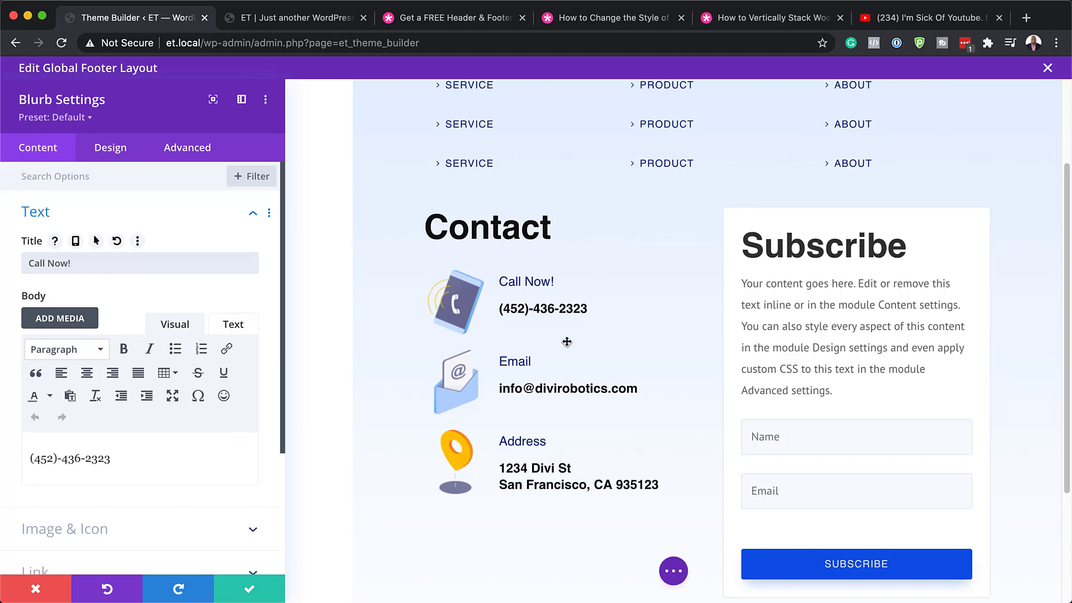
left_click(64, 461)
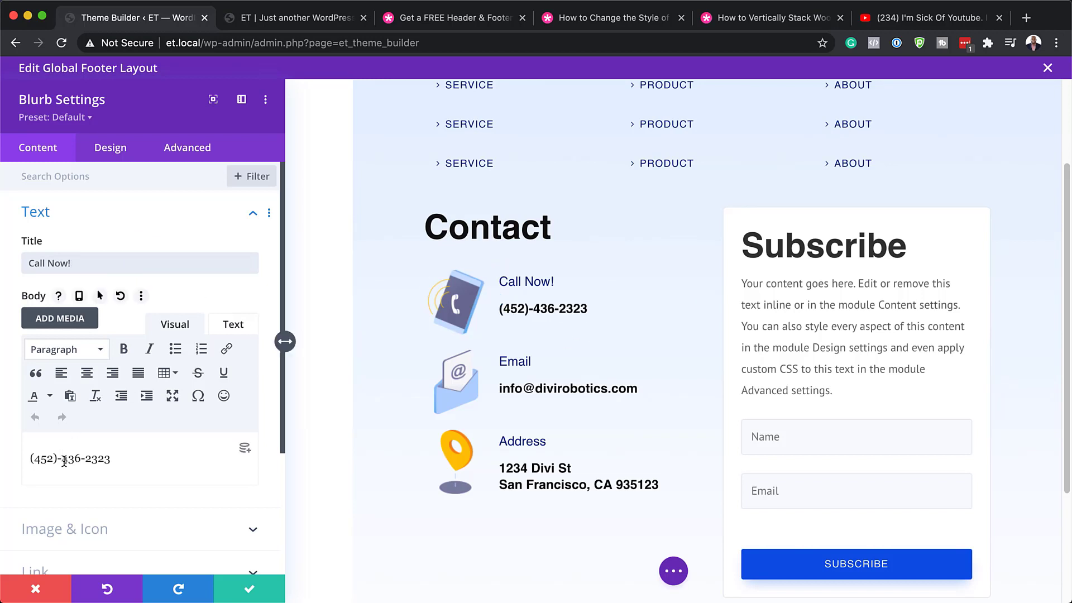
left_click_drag(87, 459, 113, 460)
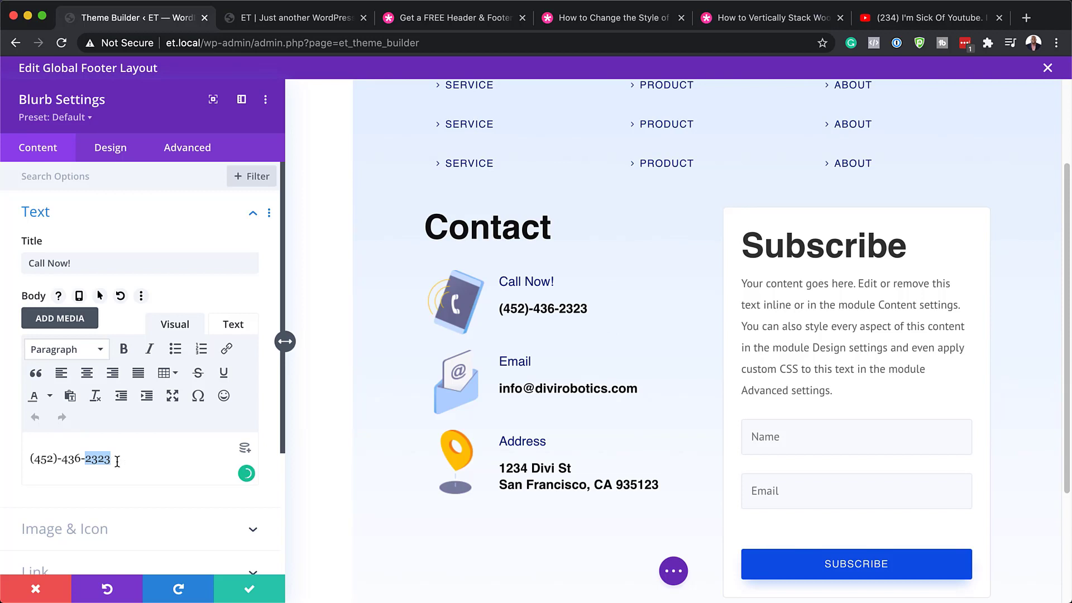
type("0000")
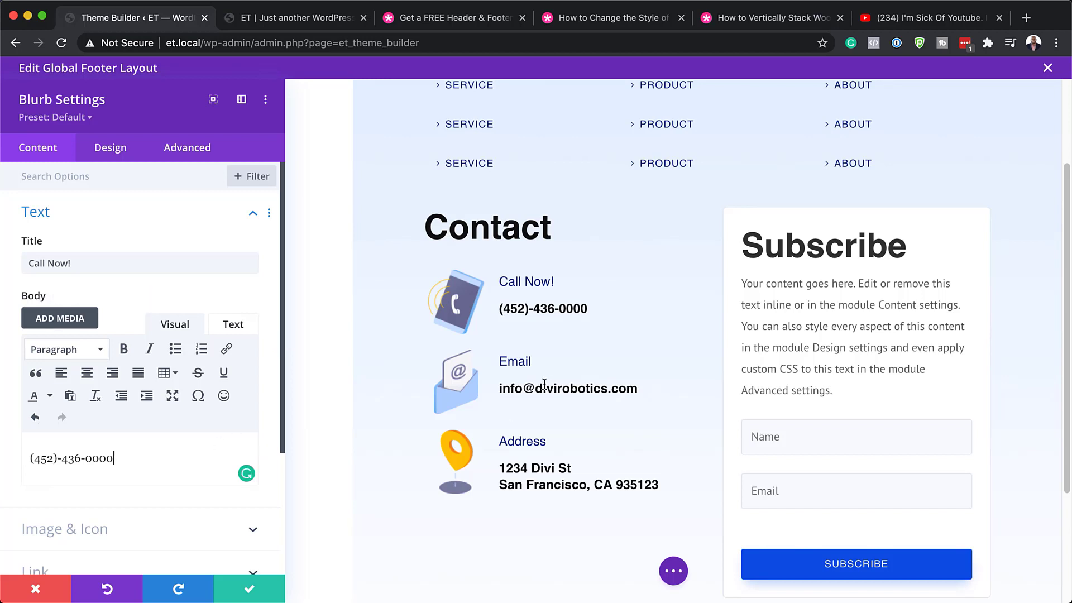
left_click(249, 593)
Open the Email contact blurb settings and close them without changing the address.
mouse_move(378, 426)
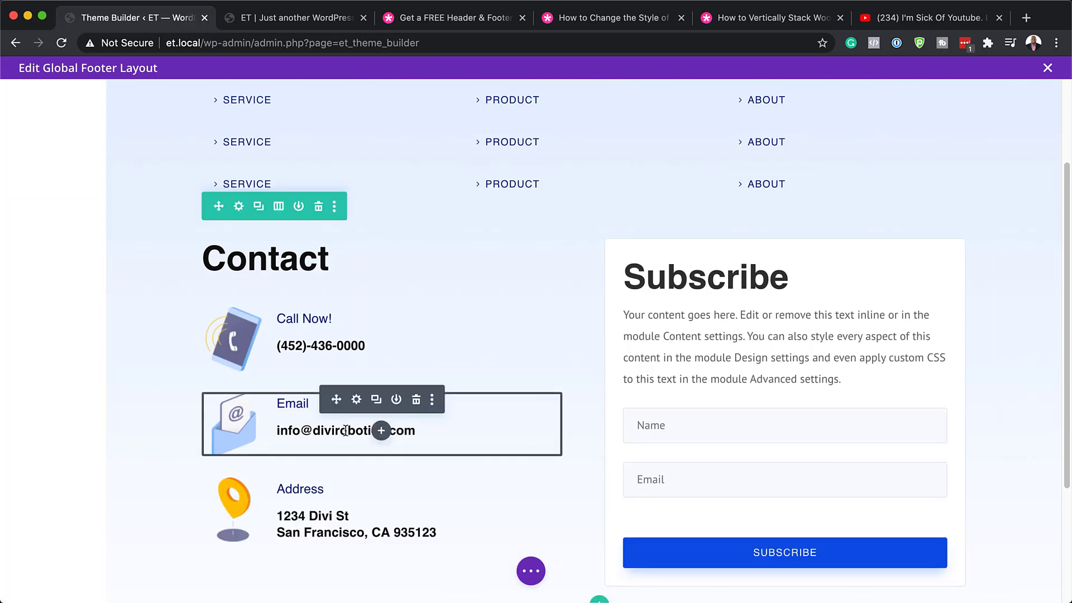
left_click(356, 400)
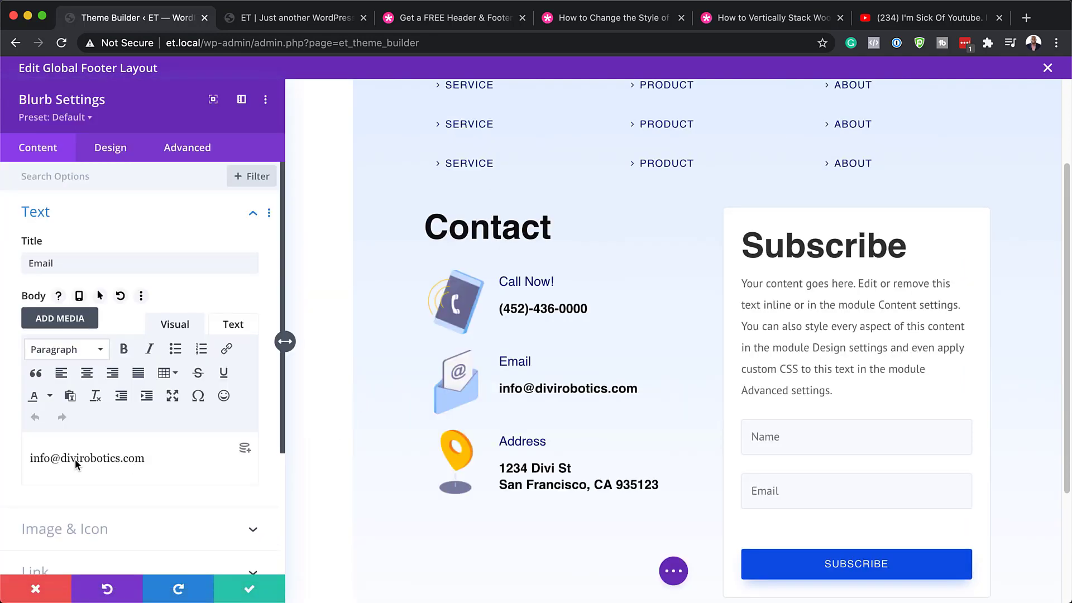
left_click_drag(66, 459, 120, 458)
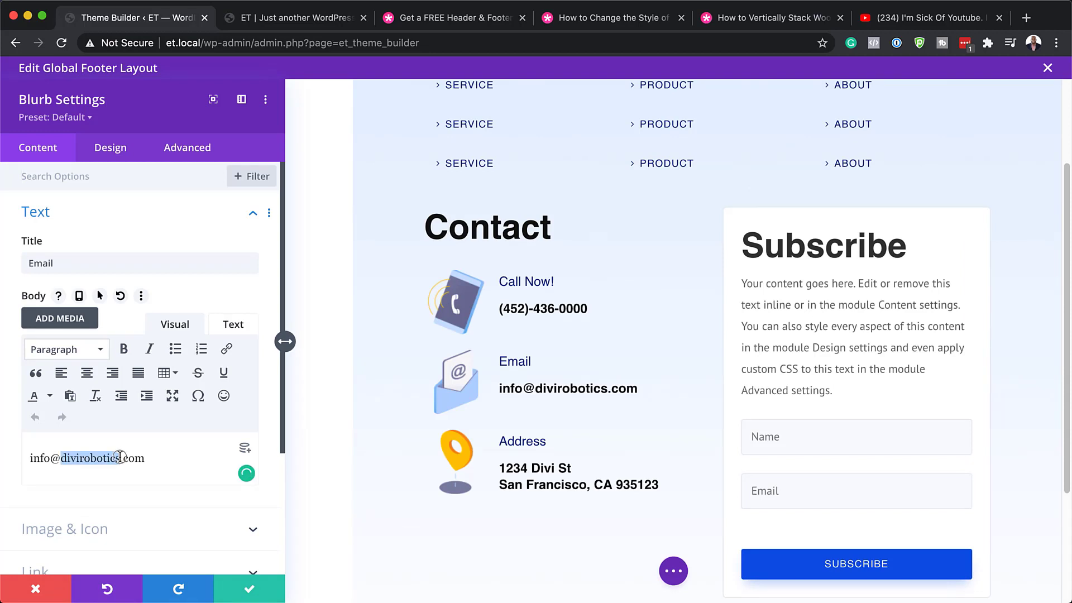
left_click(37, 589)
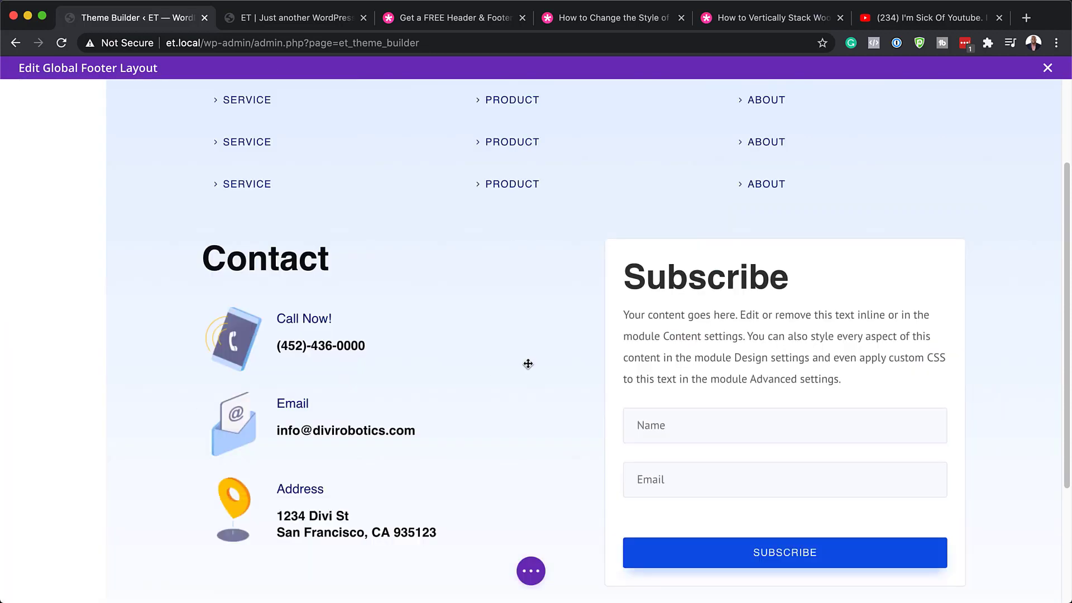
Open the Subscribe form's Email Account settings and keep MailChimp as the service provider.
scroll(529, 364, "down", 2)
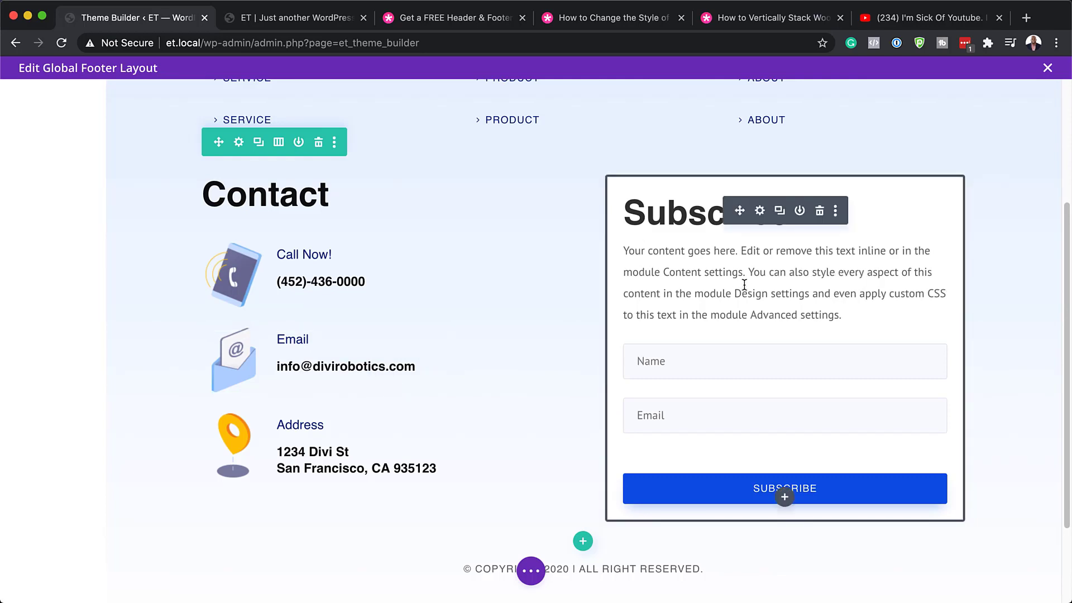
left_click(760, 211)
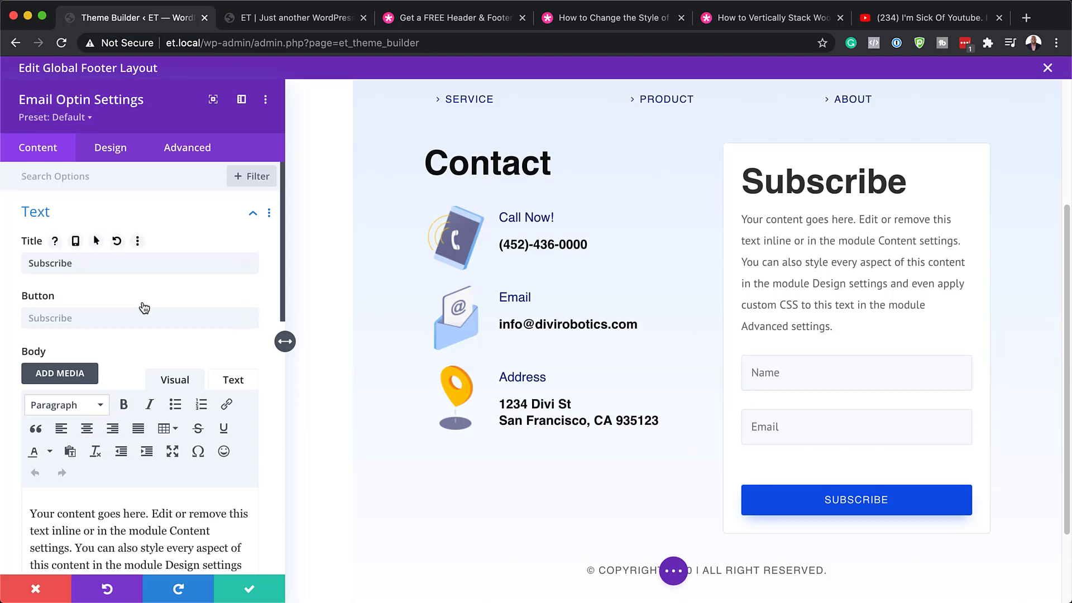
scroll(144, 304, "down", 10)
scroll(144, 305, "down", 4)
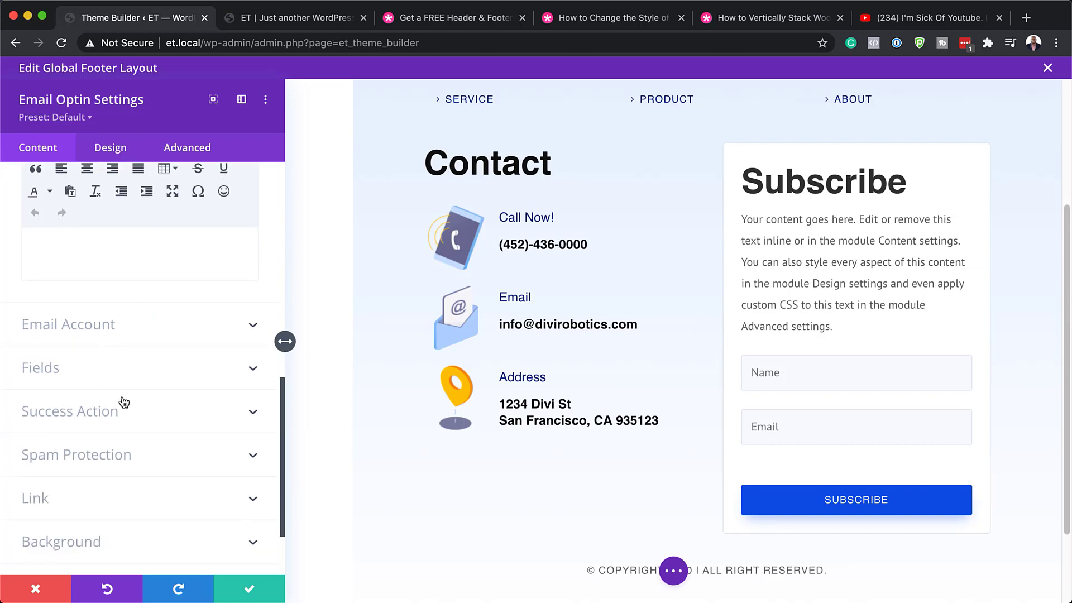
scroll(131, 410, "down", 3)
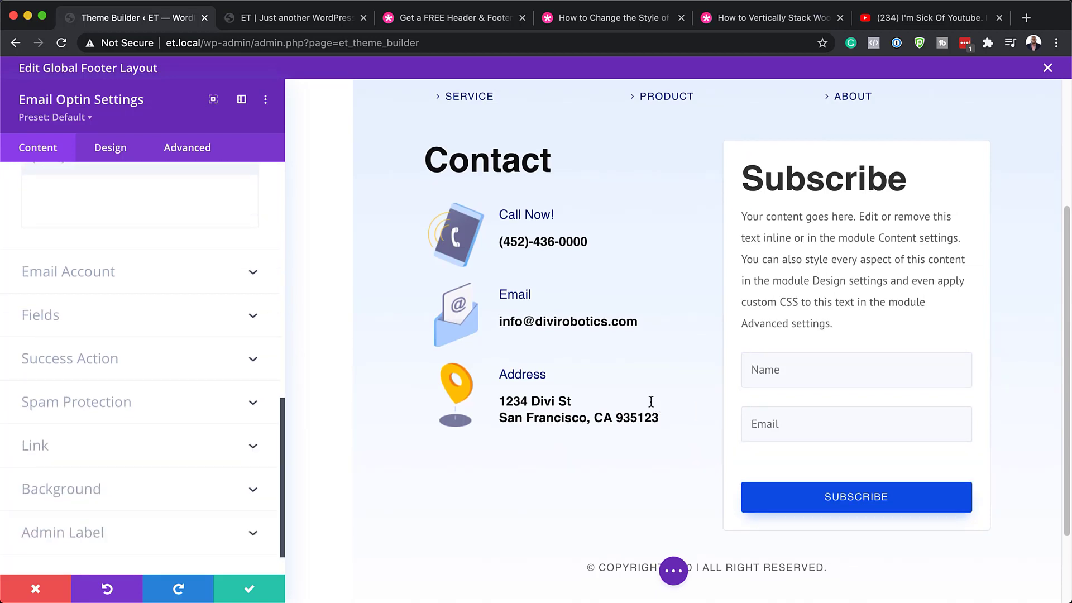
left_click(117, 273)
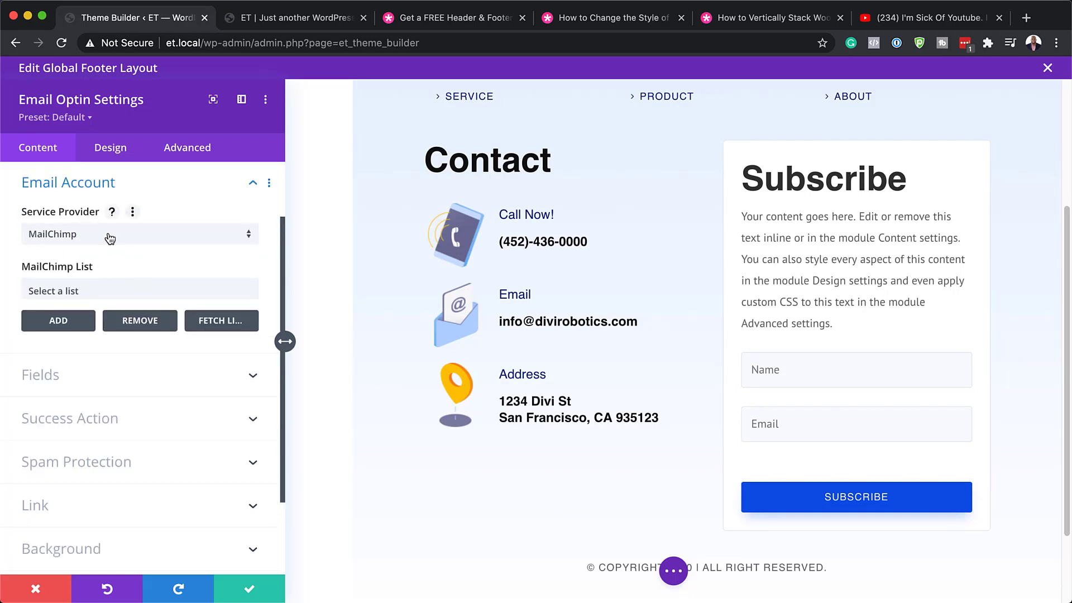
left_click(109, 237)
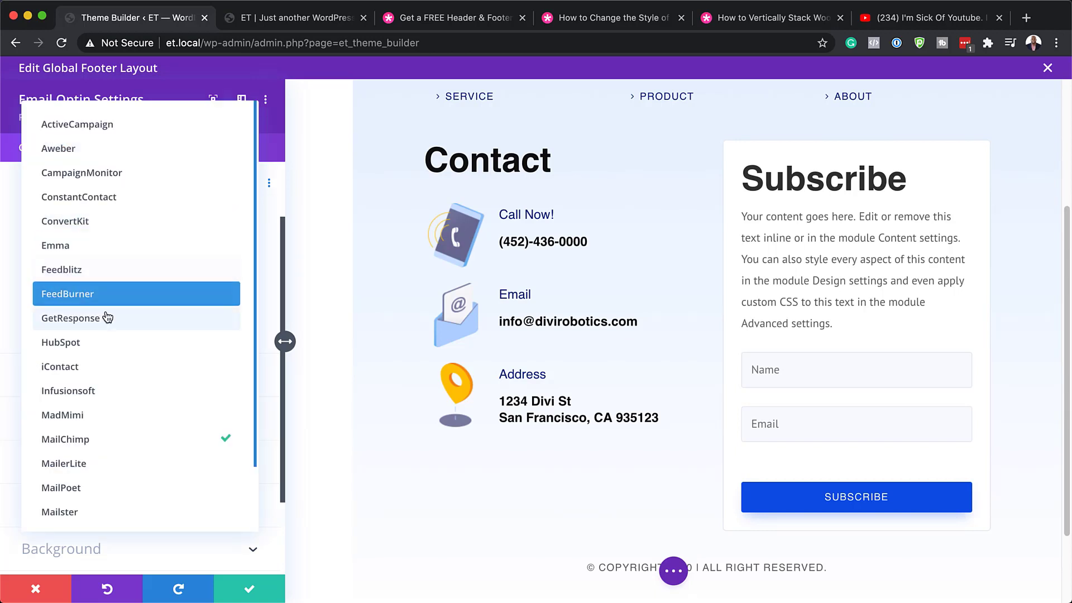
scroll(132, 454, "down", 3)
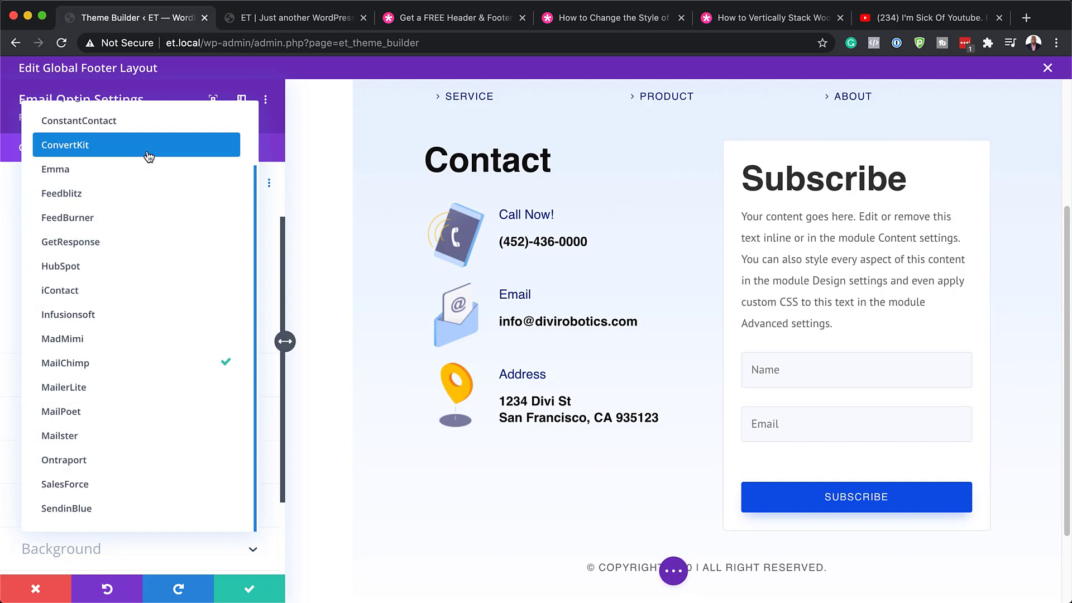
left_click(277, 147)
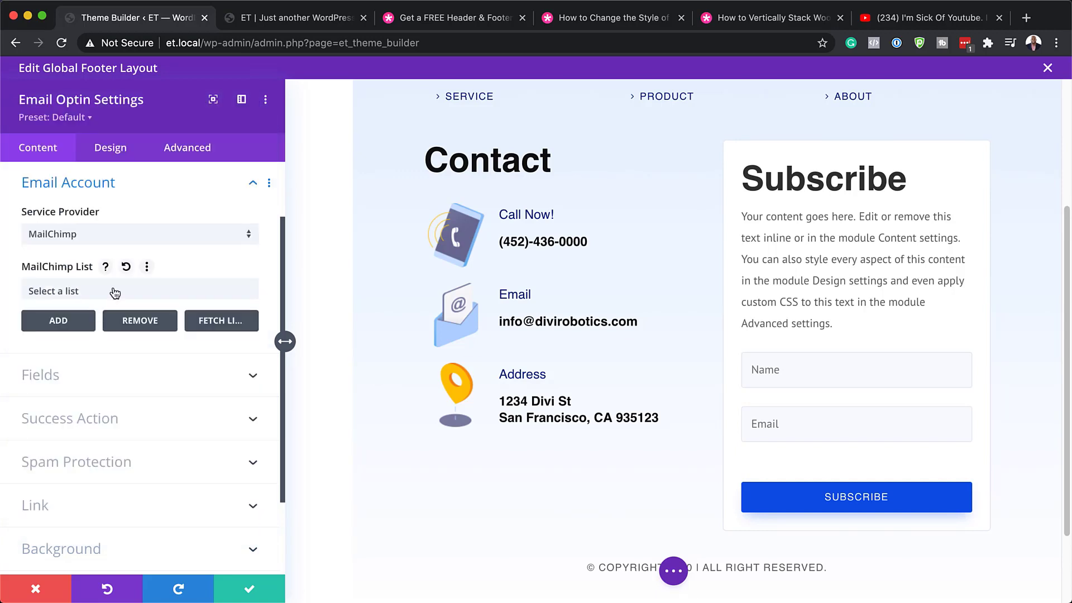
Check the MailChimp List dropdown without choosing a list, and expand Success Action.
left_click(72, 291)
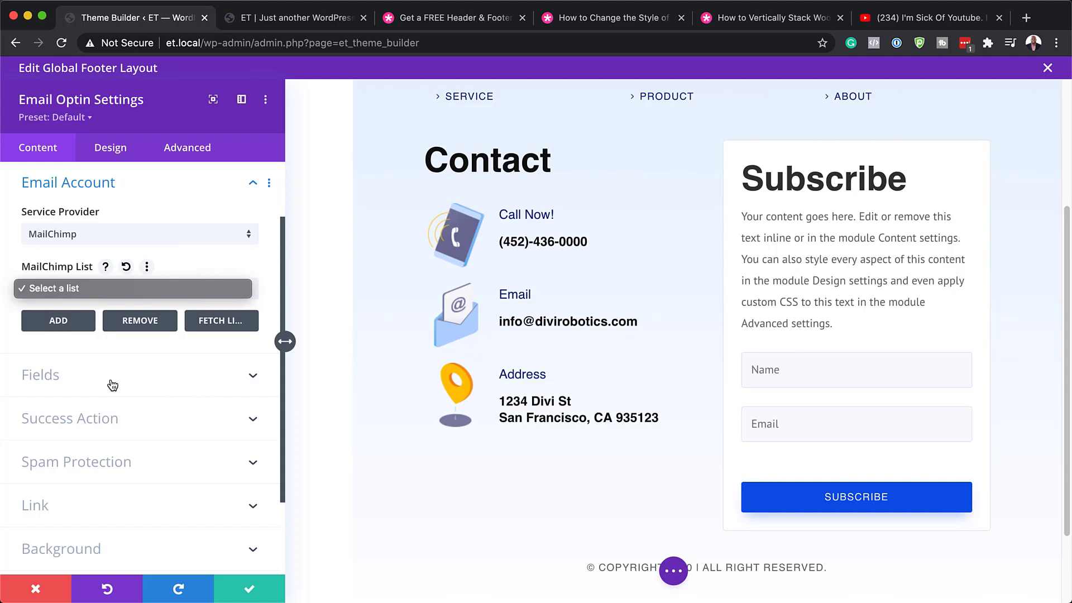
left_click(99, 423)
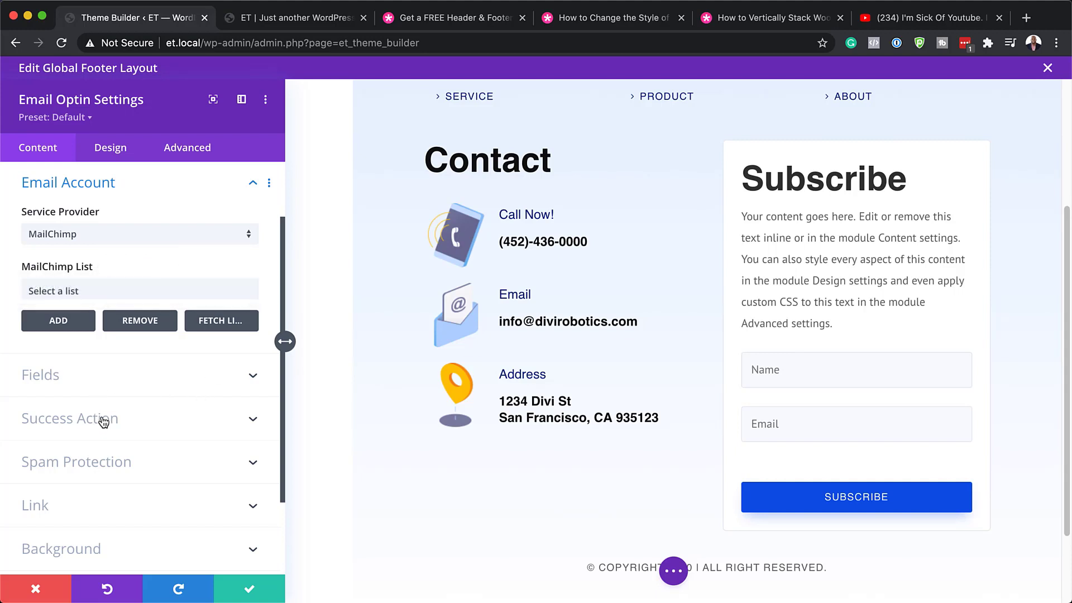
left_click(115, 424)
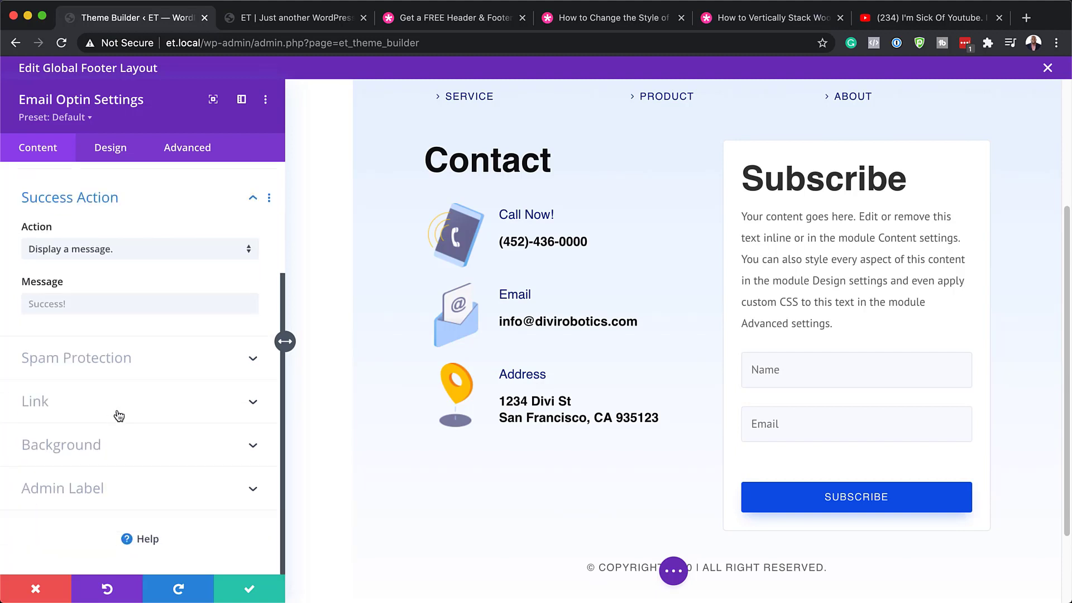
Set the success action to show a message, then switch to the Design tab.
left_click(26, 303)
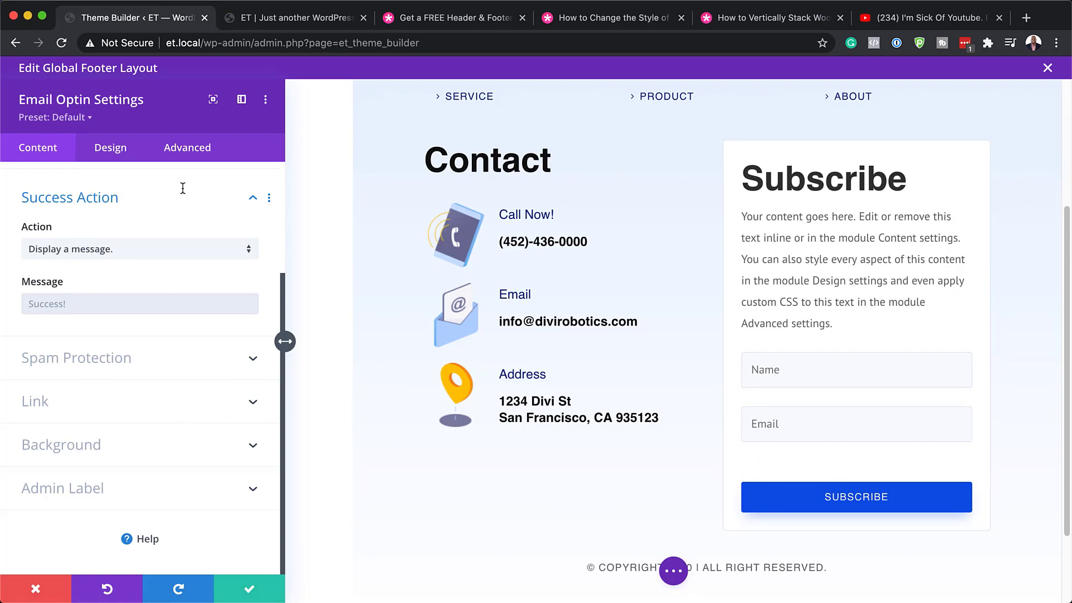
scroll(168, 430, "up", 3)
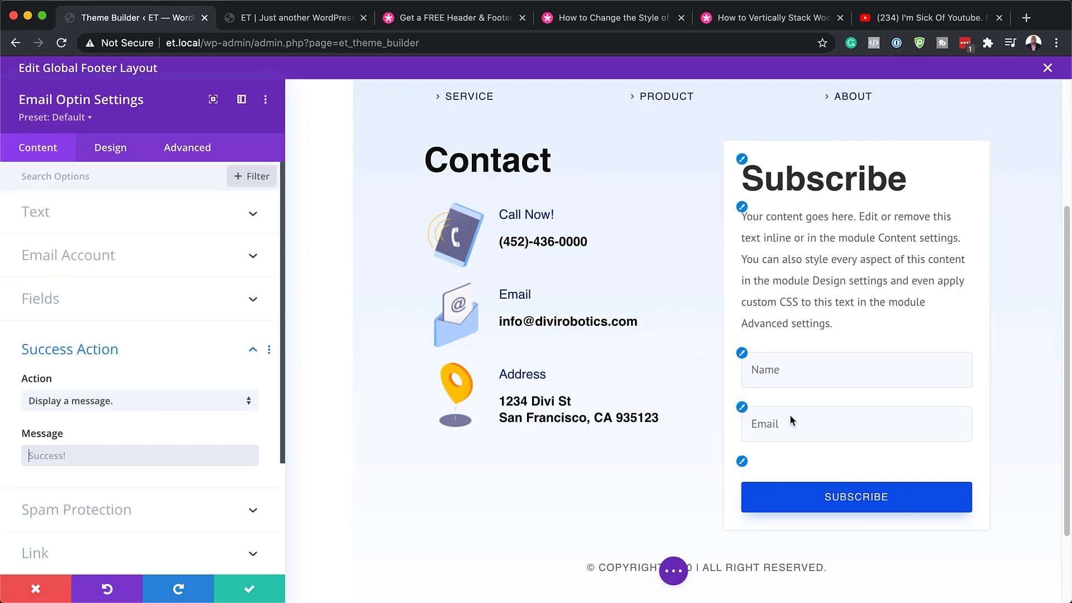
left_click(115, 147)
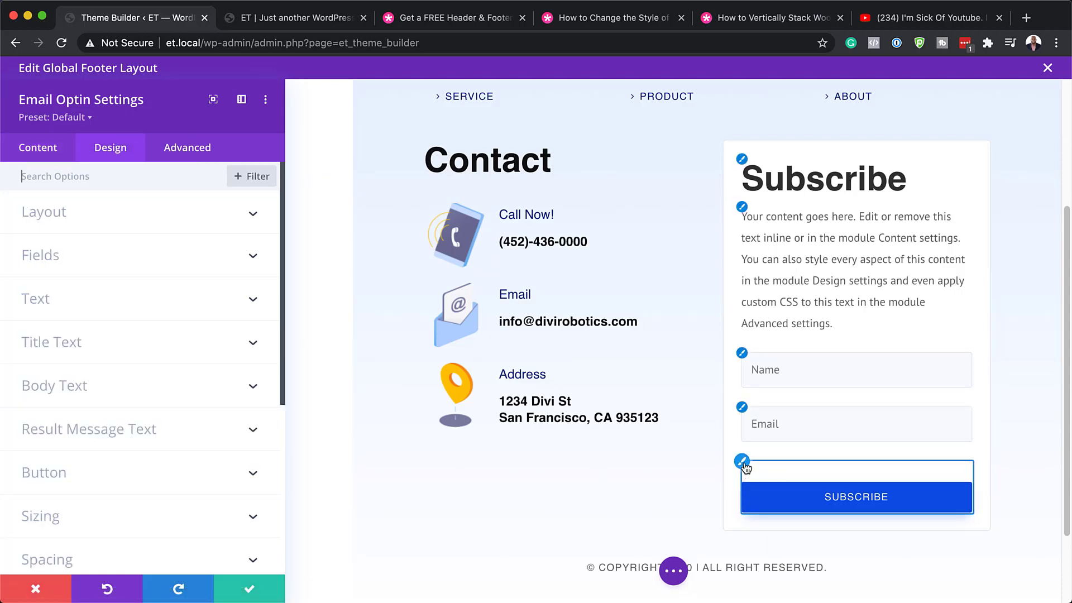
Make the Subscribe button background orange #e09900, keeping its text uppercase.
left_click(743, 462)
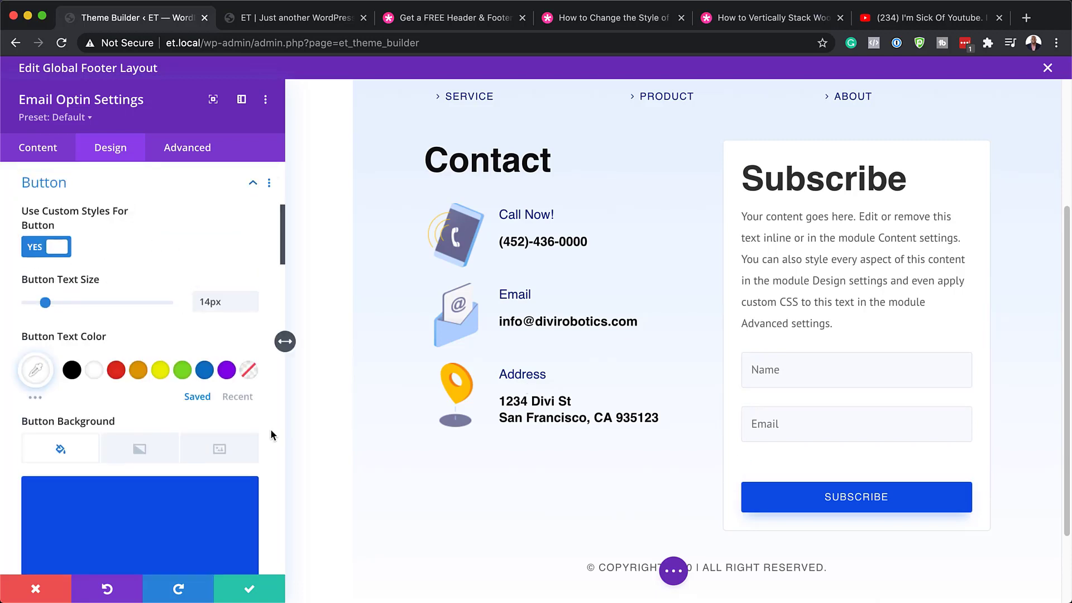
scroll(271, 434, "down", 2)
scroll(271, 434, "down", 3)
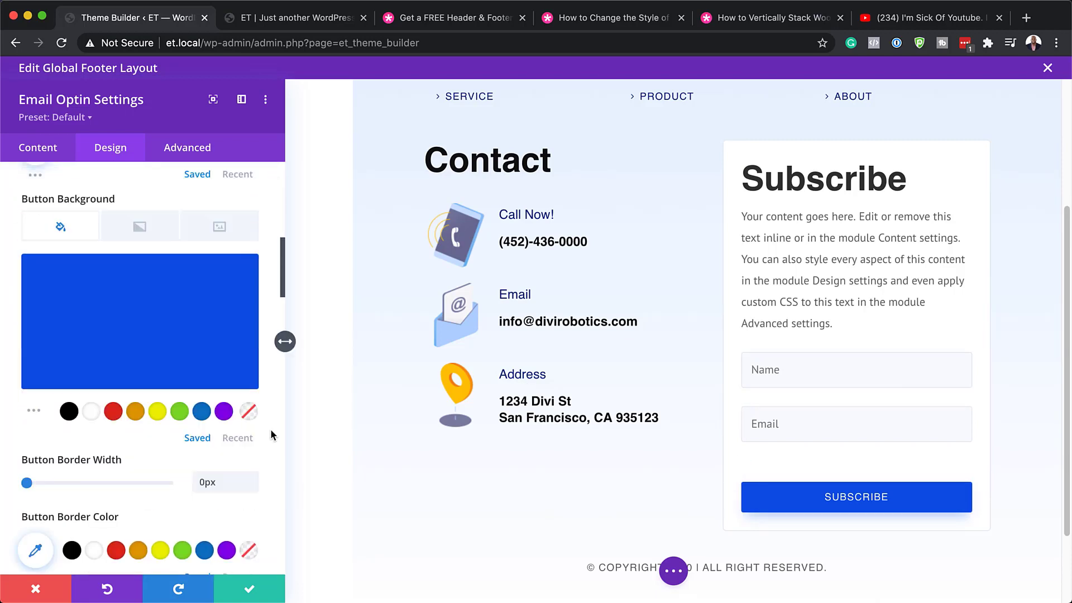
left_click(132, 412)
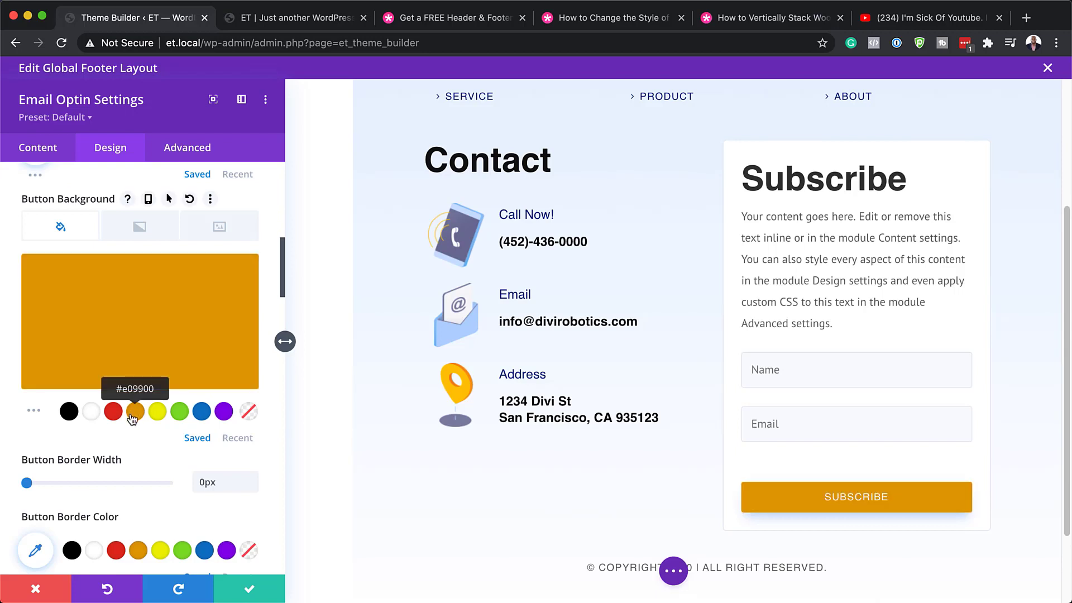
scroll(200, 445, "down", 5)
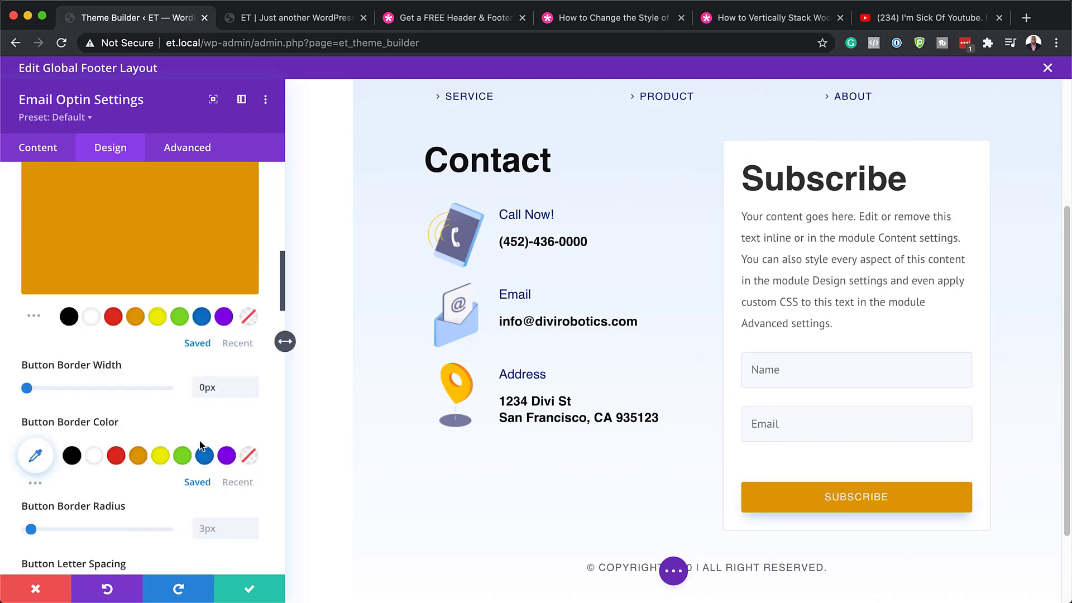
scroll(200, 445, "down", 6)
scroll(200, 445, "down", 1)
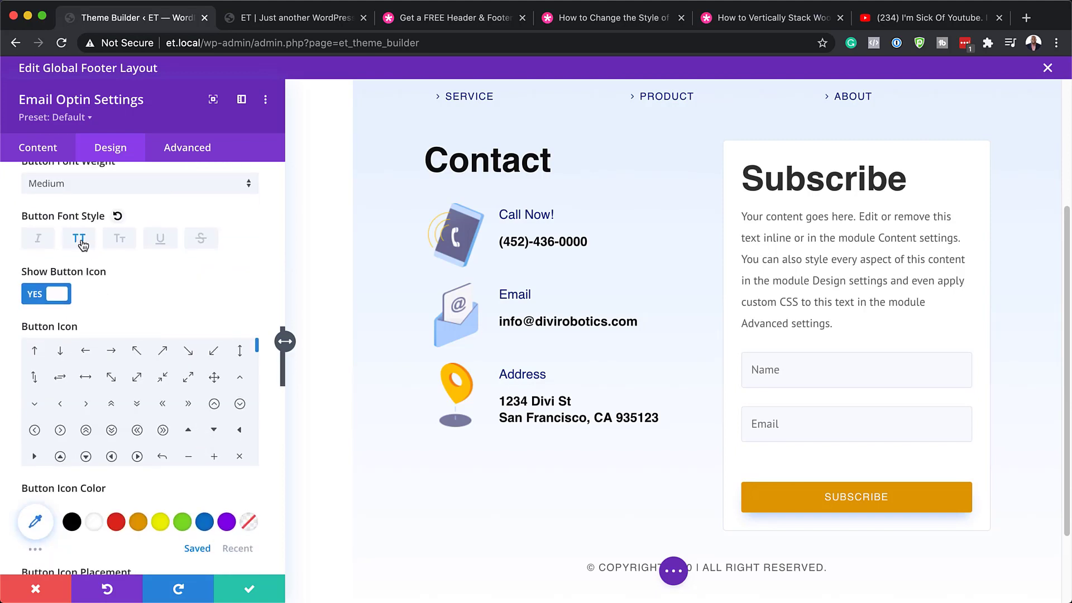
left_click(81, 242)
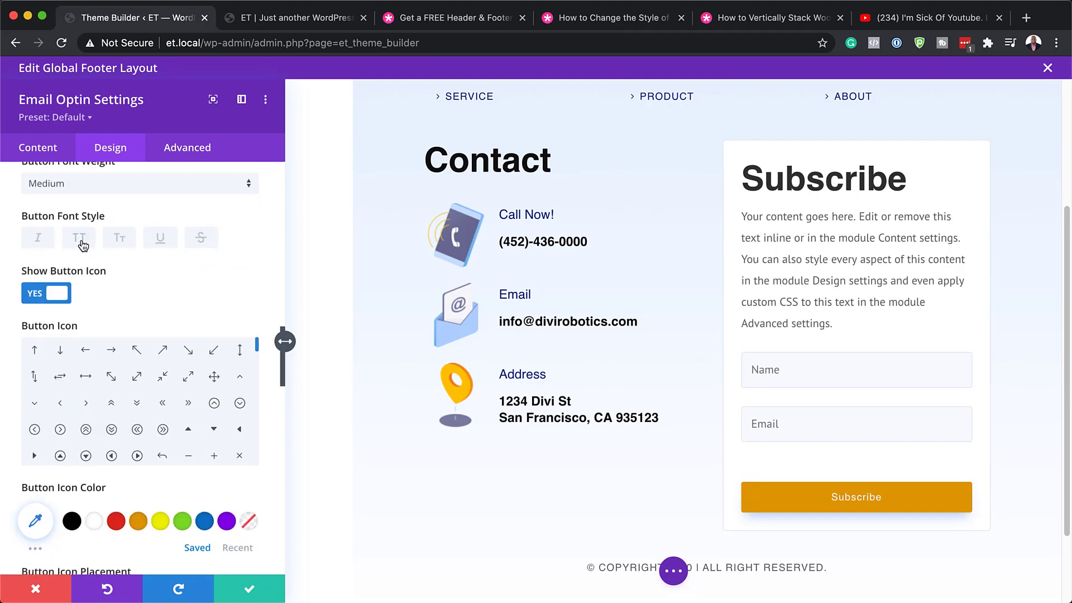
left_click(80, 242)
Clear the Subscribe button's 30px top margin.
scroll(168, 335, "up", 10)
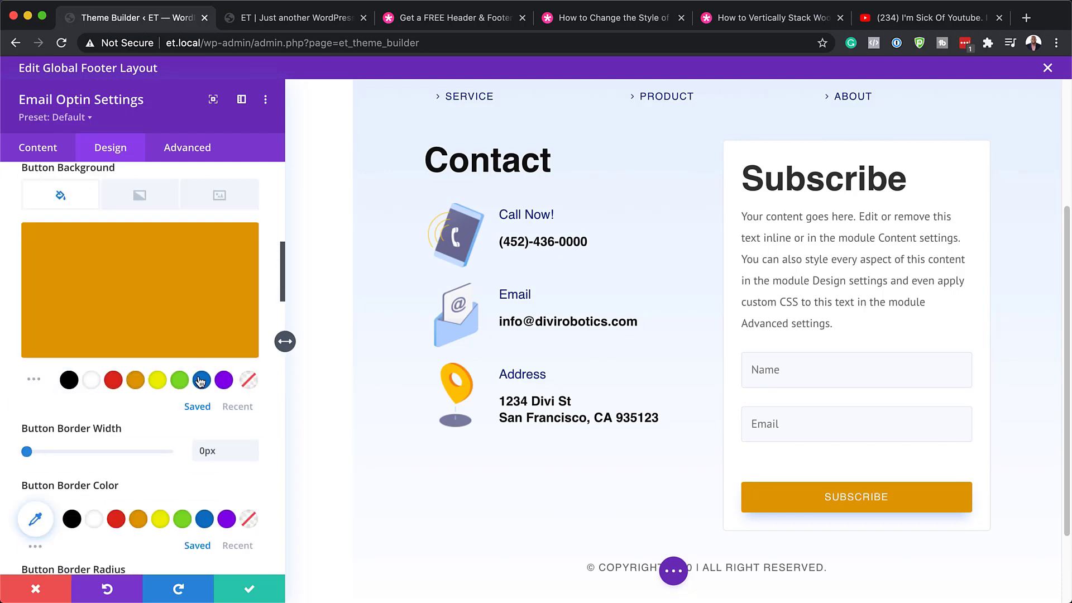
scroll(200, 381, "up", 10)
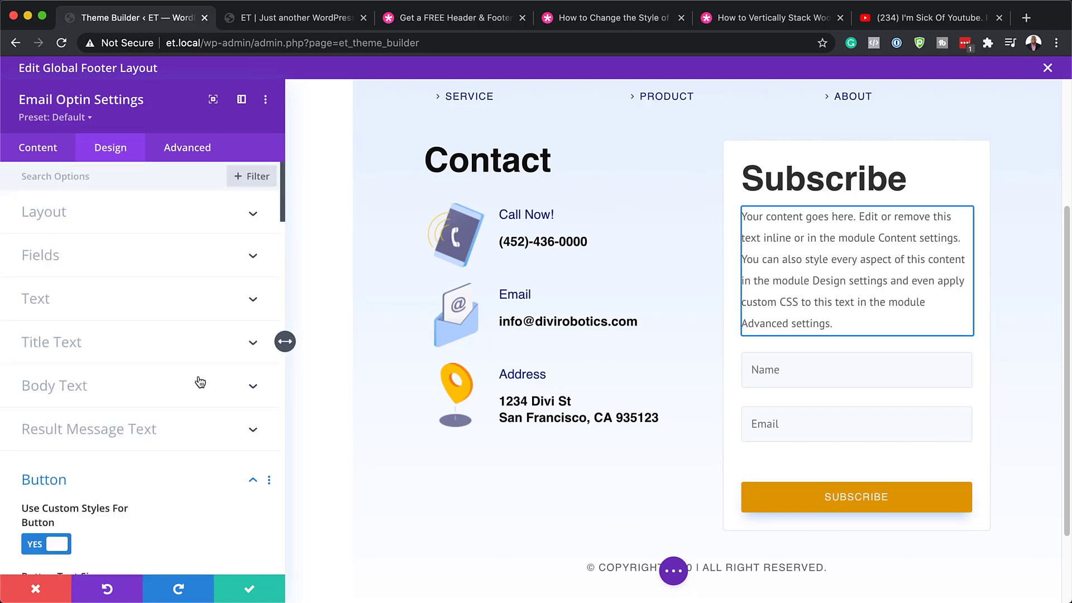
scroll(195, 403, "down", 8)
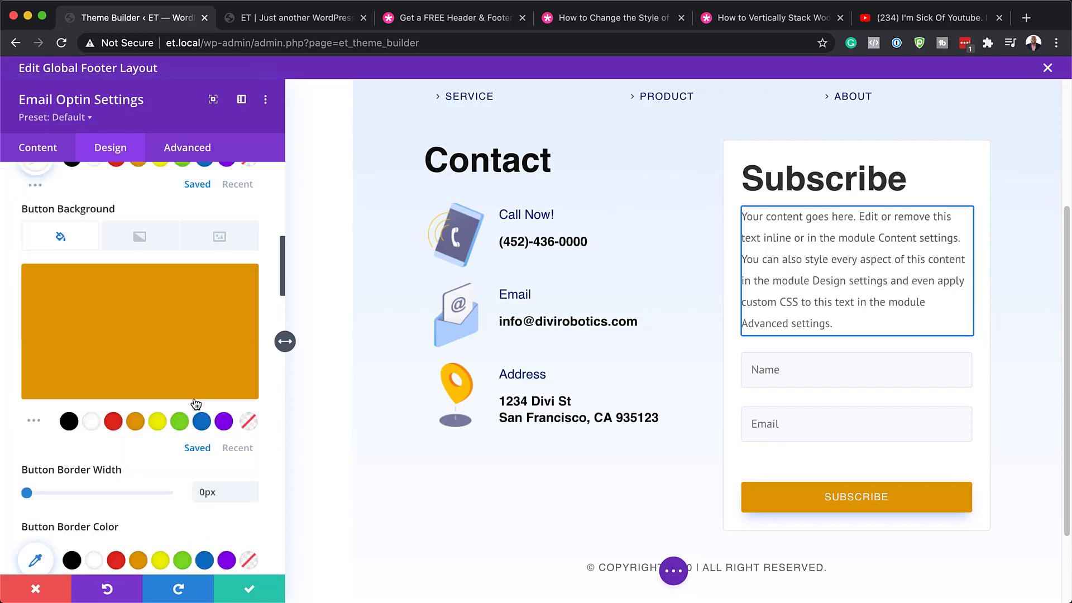
scroll(195, 403, "down", 10)
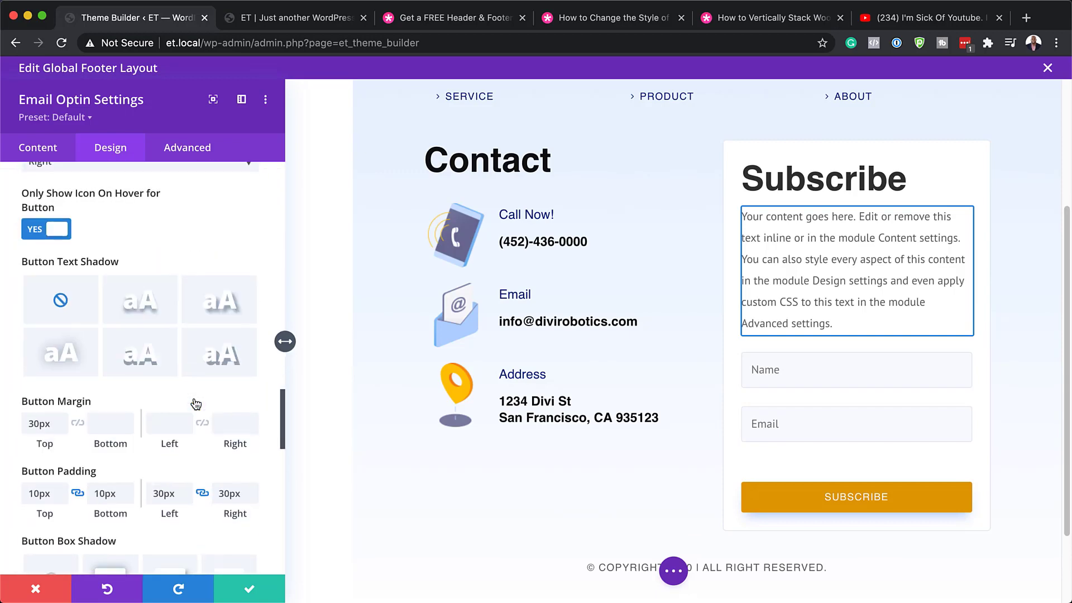
scroll(195, 403, "down", 2)
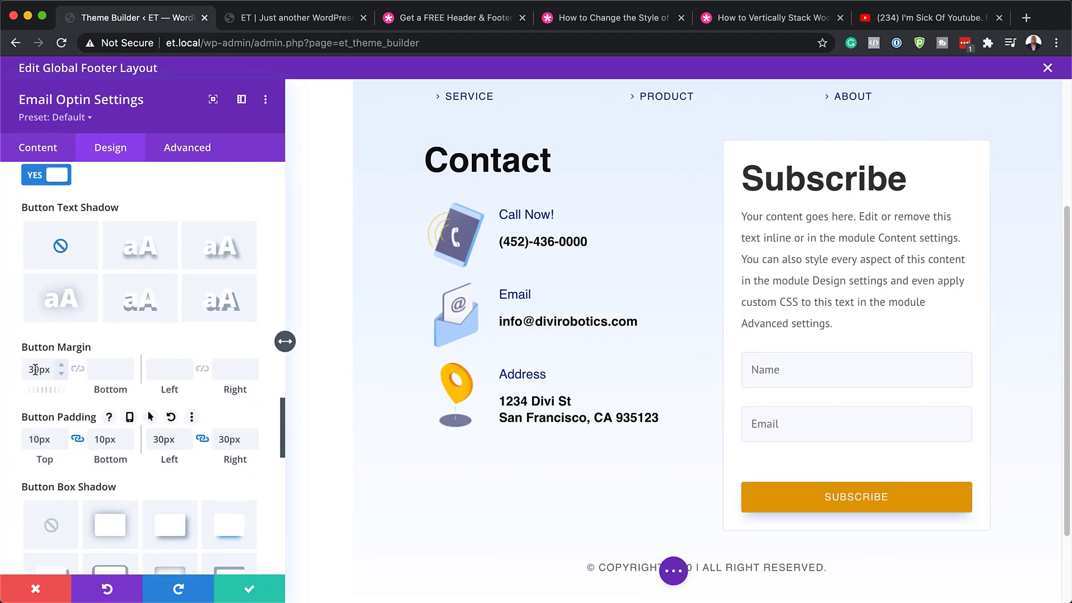
left_click_drag(34, 370, 12, 372)
key("BackSpace")
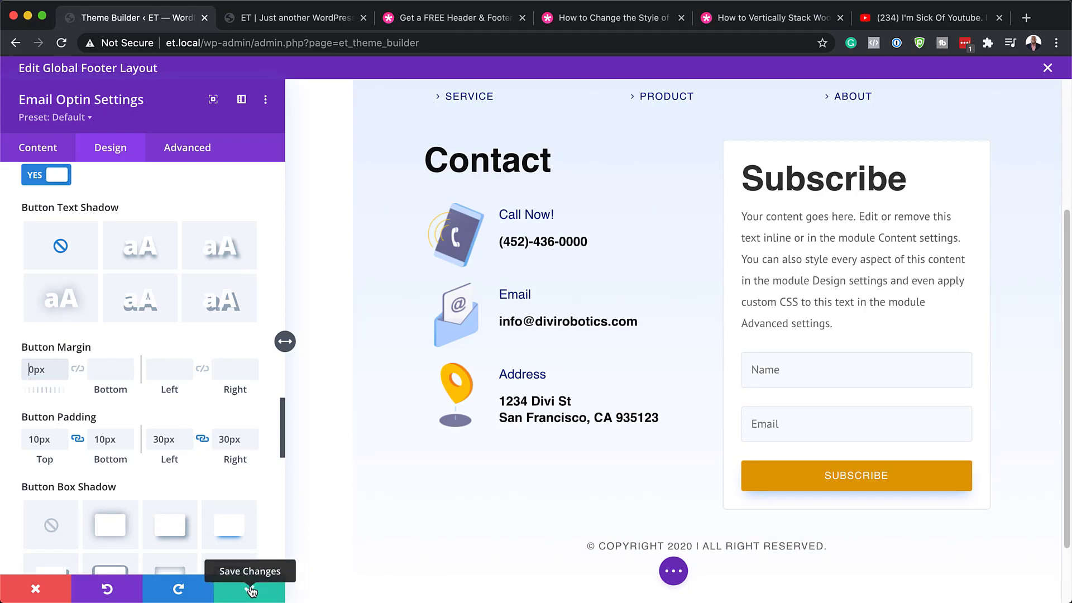
Discard the Subscribe button restyling, save the Global Footer layout, and close its editor.
left_click(44, 590)
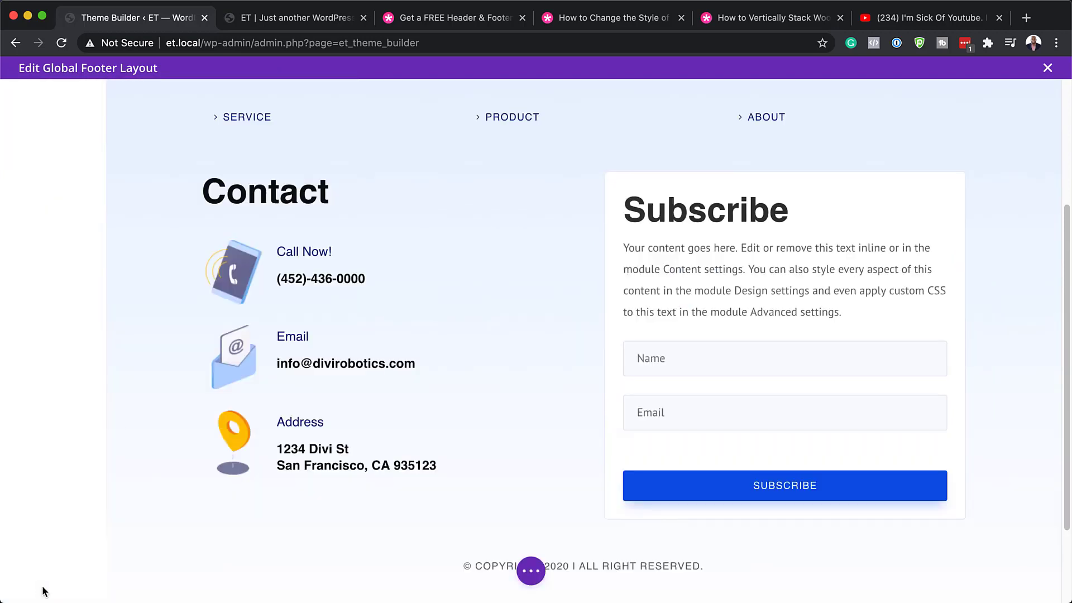
left_click(531, 575)
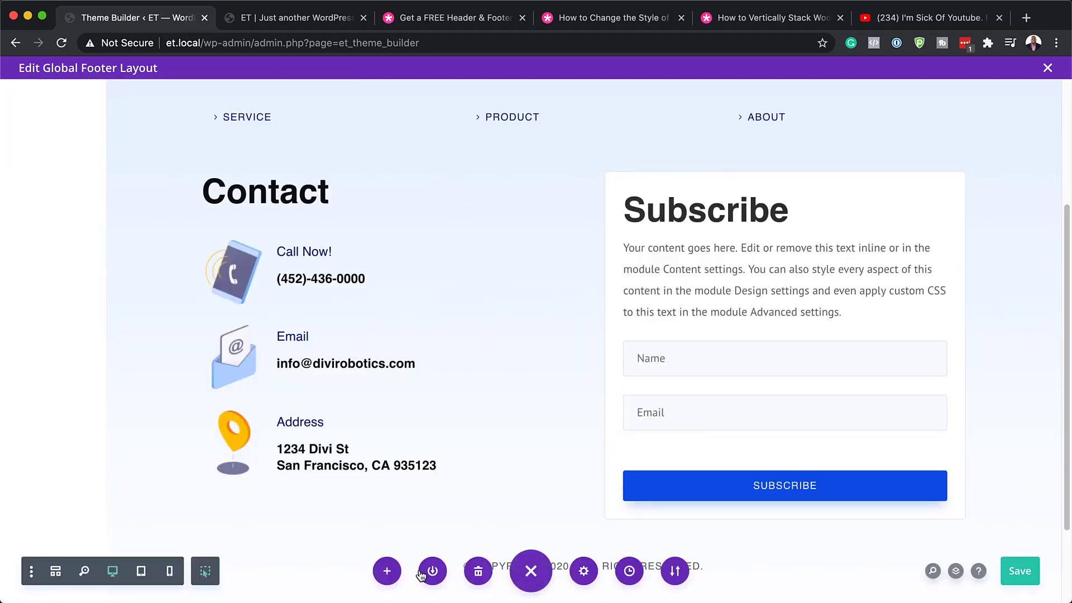
left_click(1027, 580)
left_click(1047, 67)
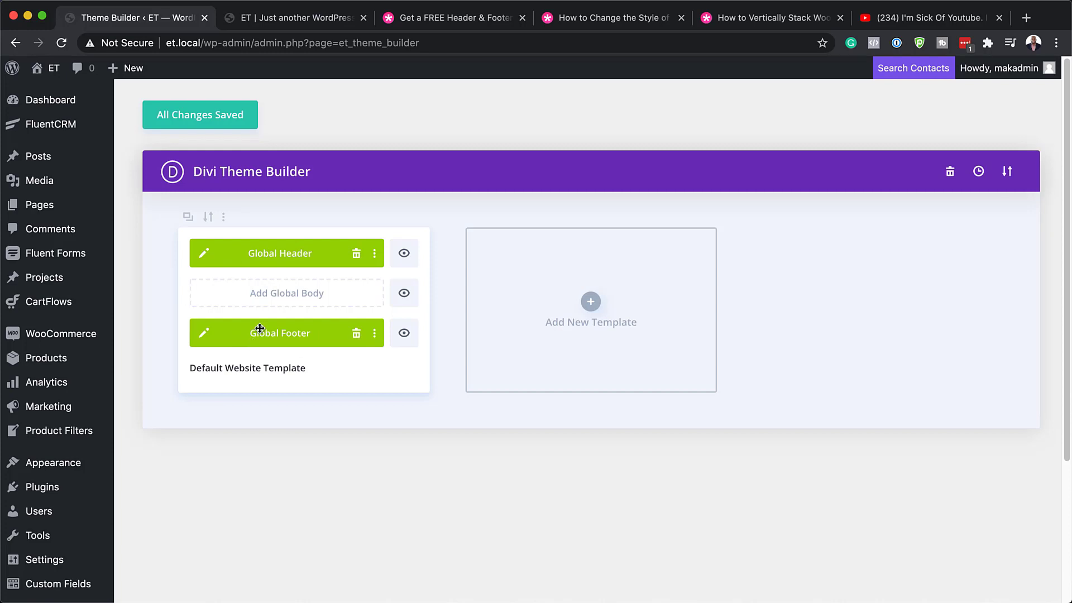
Save the Theme Builder templates, then create a new page titled 'Robo' using the Divi Builder.
left_click(227, 124)
mouse_move(17, 210)
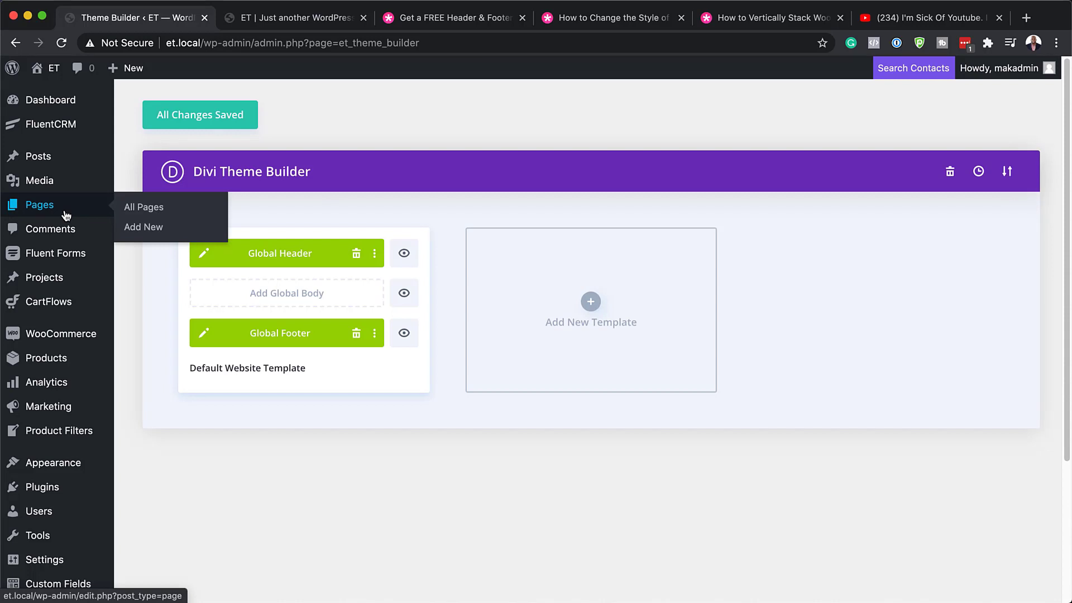
left_click(154, 229)
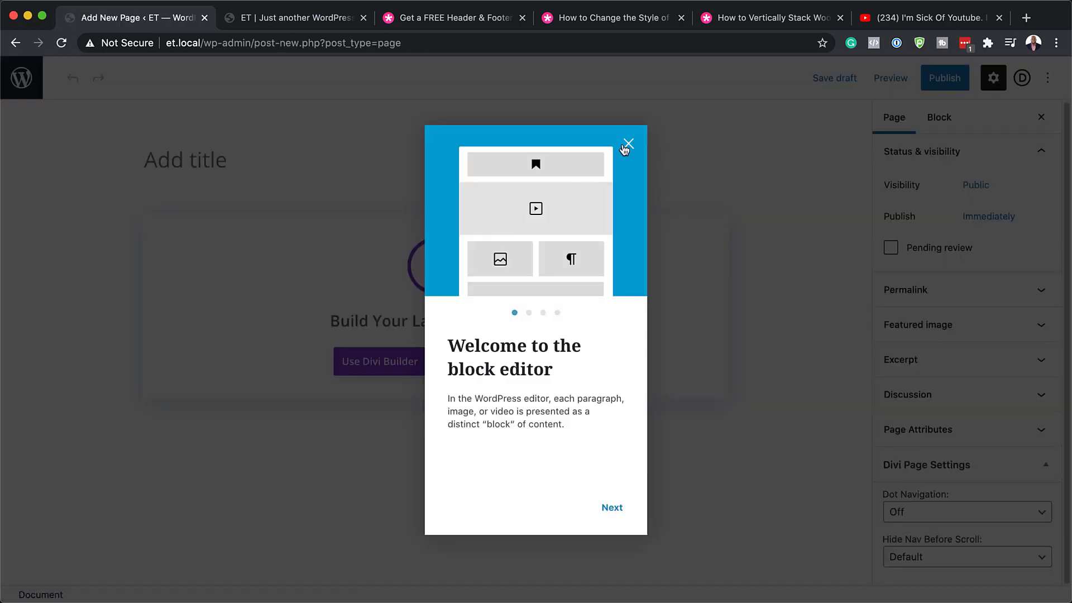
left_click(626, 148)
left_click(326, 146)
type("Ro")
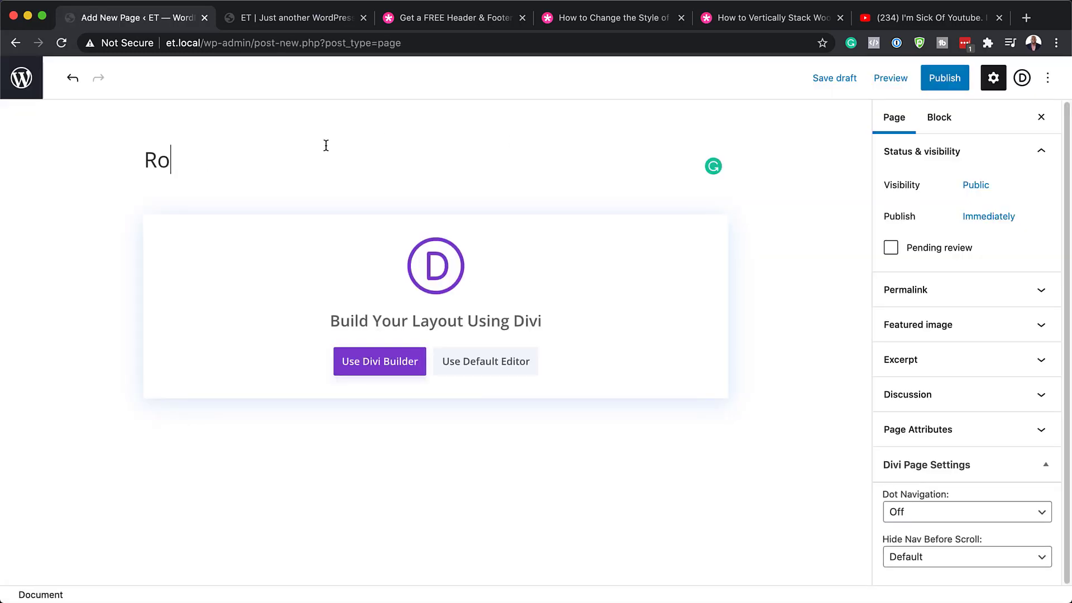
type("bo")
left_click(366, 362)
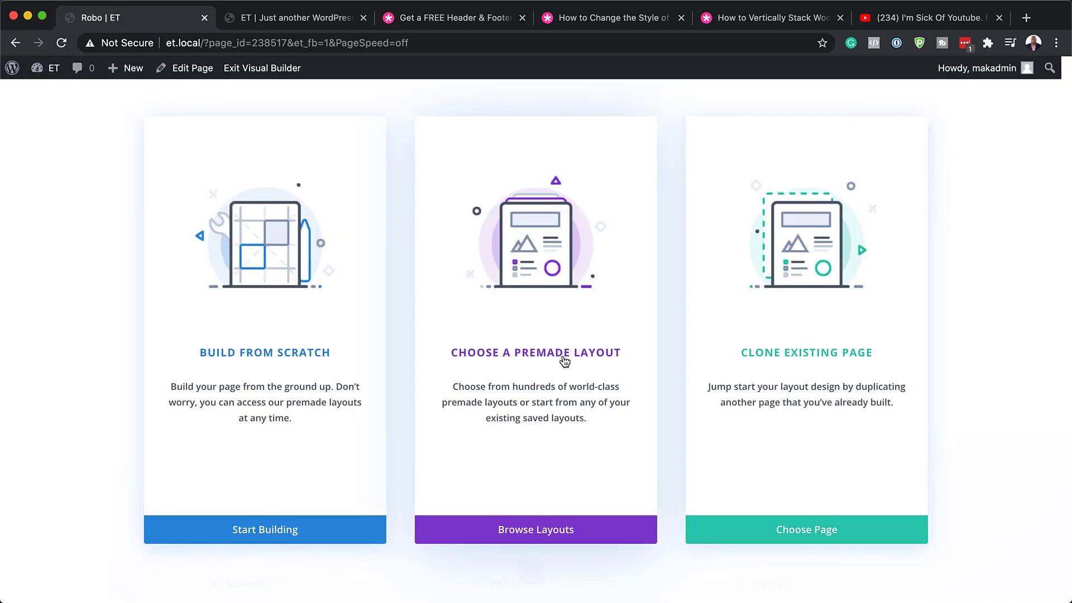
Search the layout library for 'robotics' and apply the Robotics About Page layout.
left_click(565, 357)
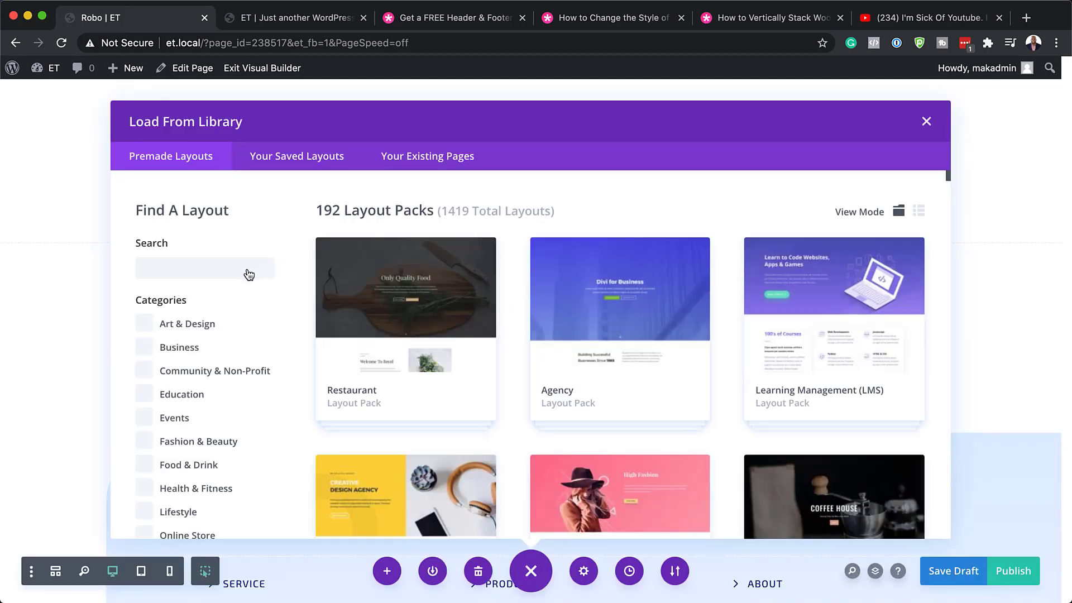
left_click(248, 269)
type("robotics")
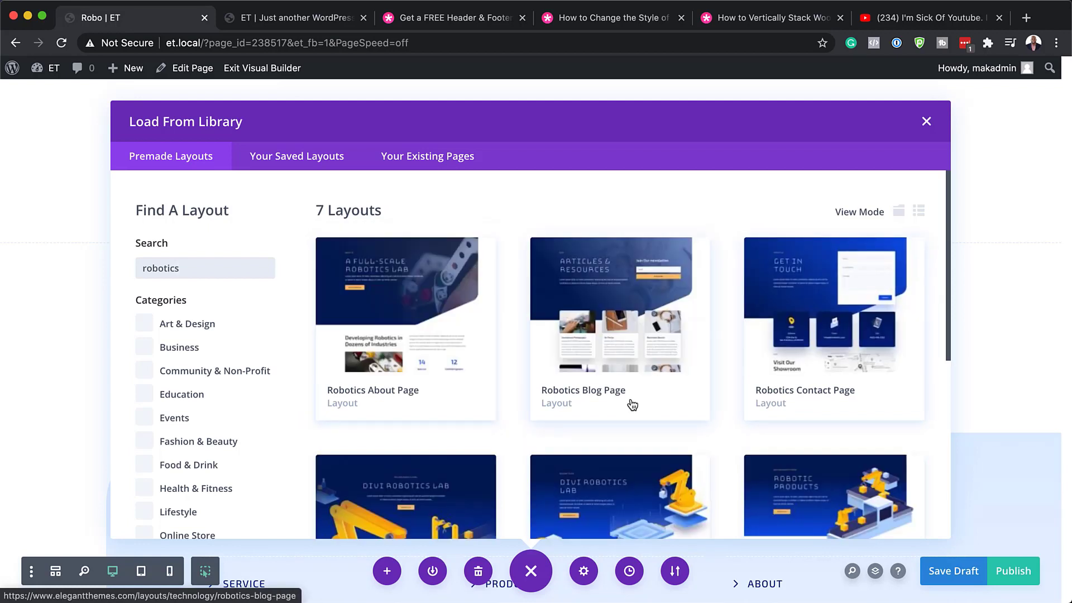
left_click(414, 297)
left_click(432, 473)
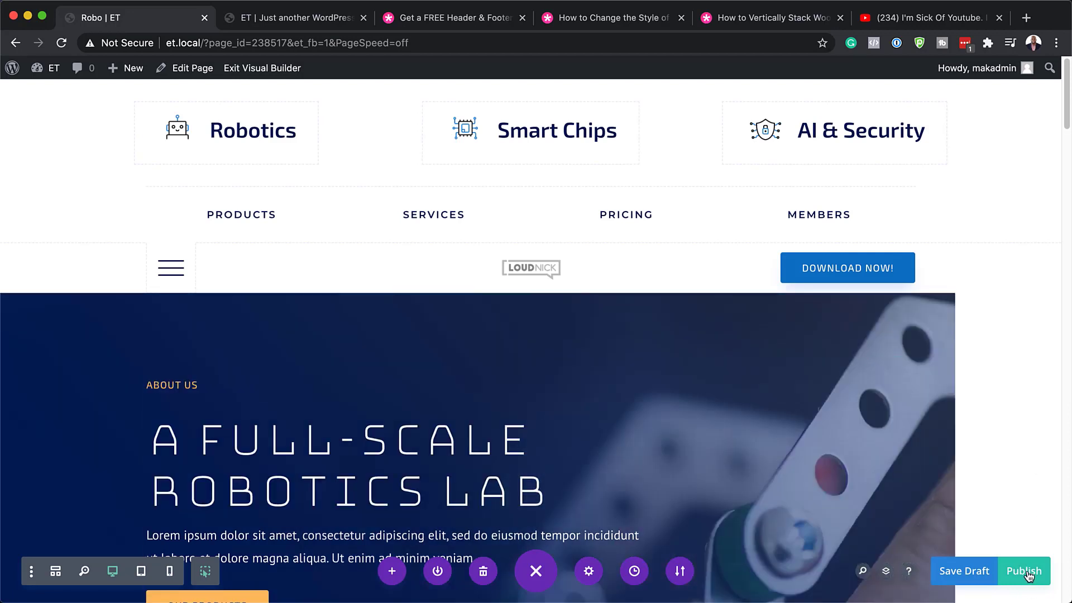
Publish the Robo page, then view it live, toggling the header menu and scrolling through.
left_click(1029, 576)
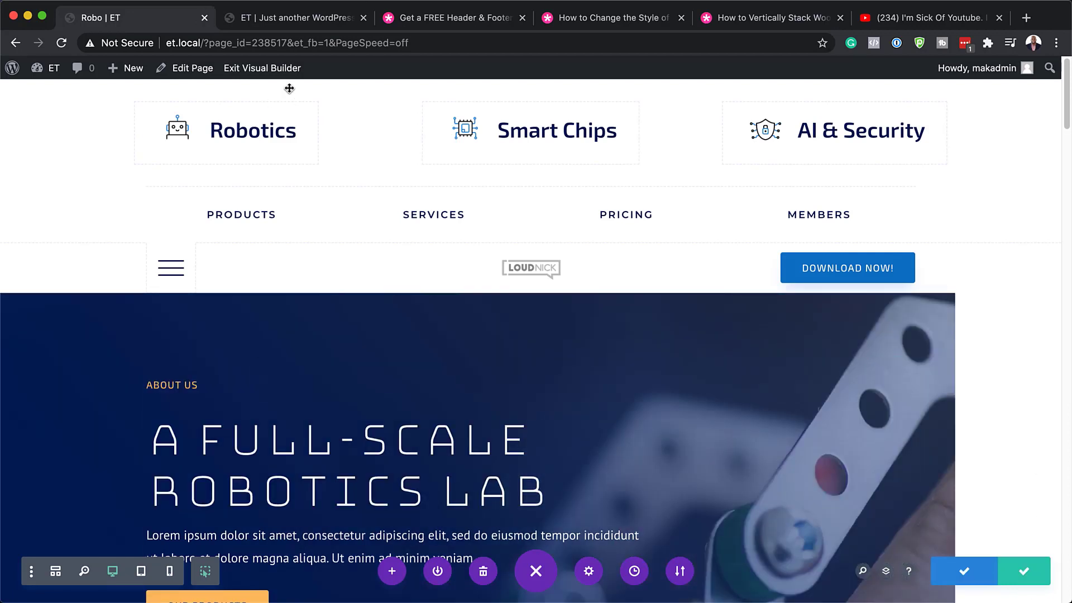
left_click(275, 71)
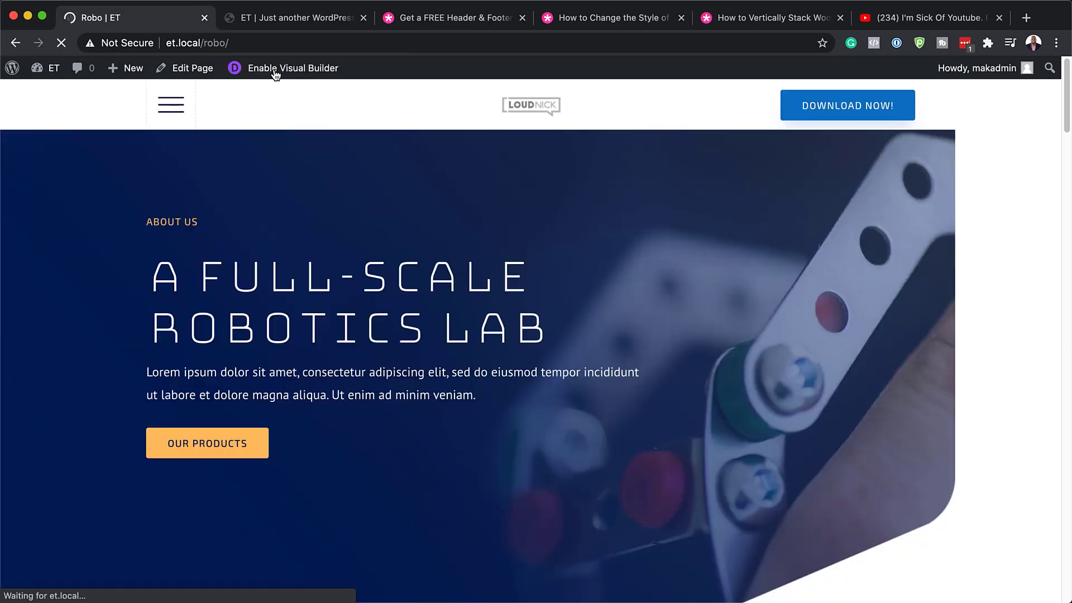
left_click(174, 110)
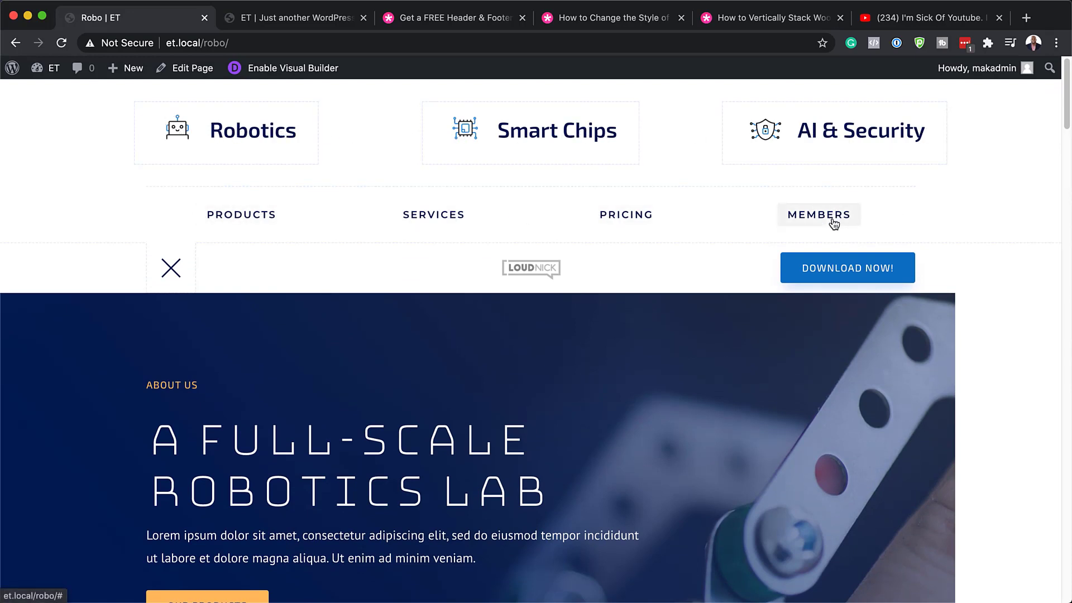
left_click(171, 269)
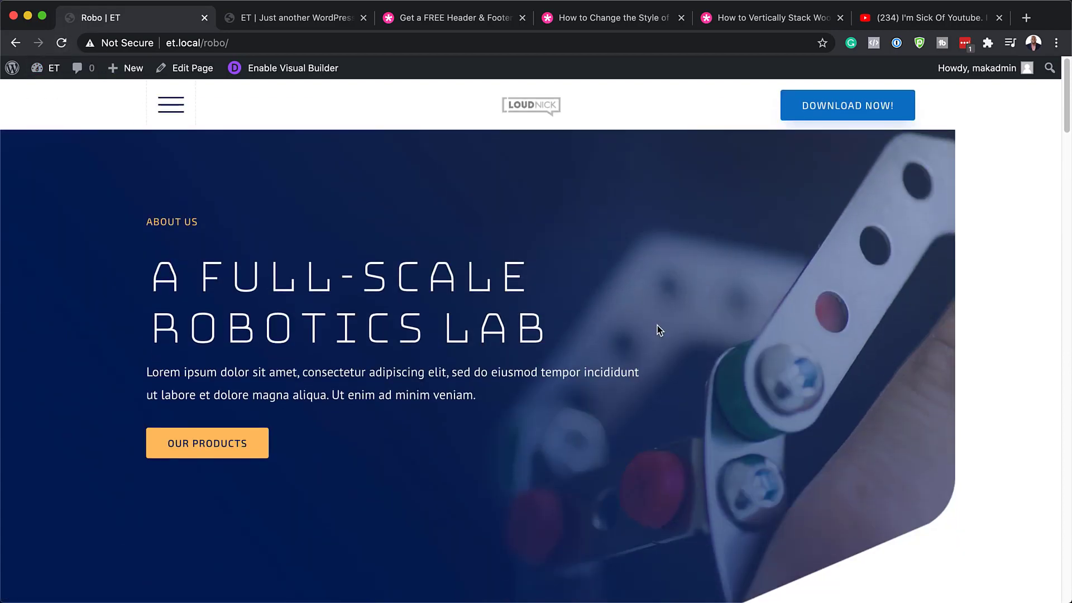
scroll(658, 325, "down", 10)
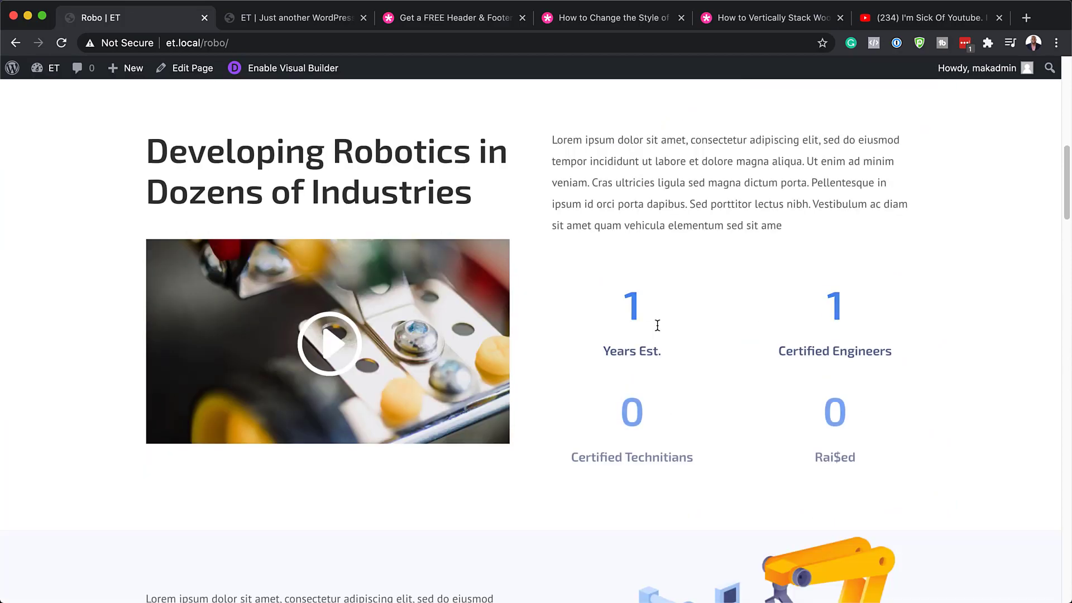
scroll(658, 325, "down", 10)
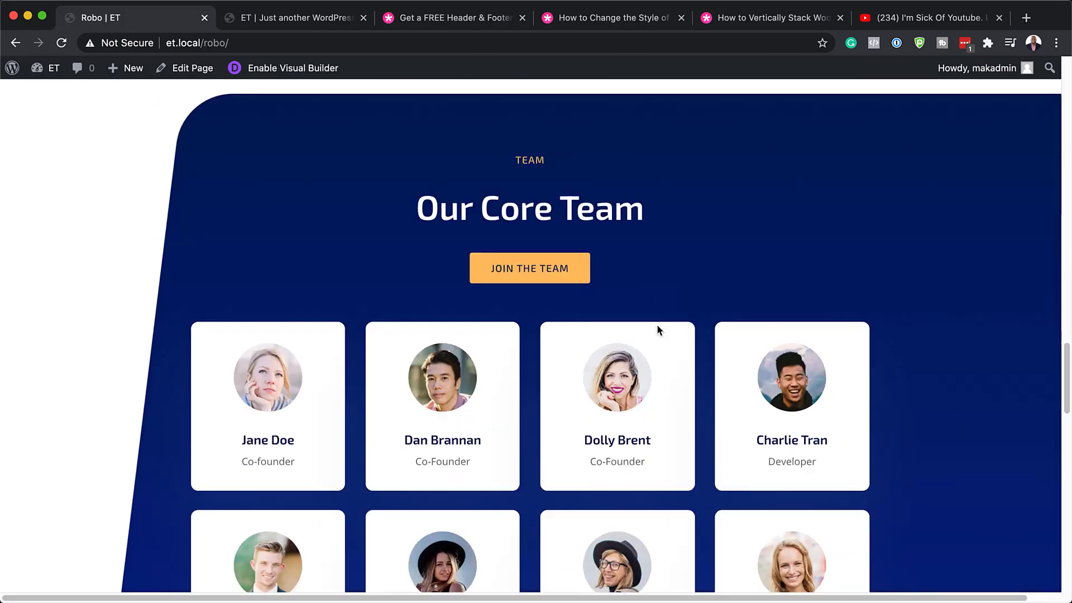
scroll(658, 330, "down", 10)
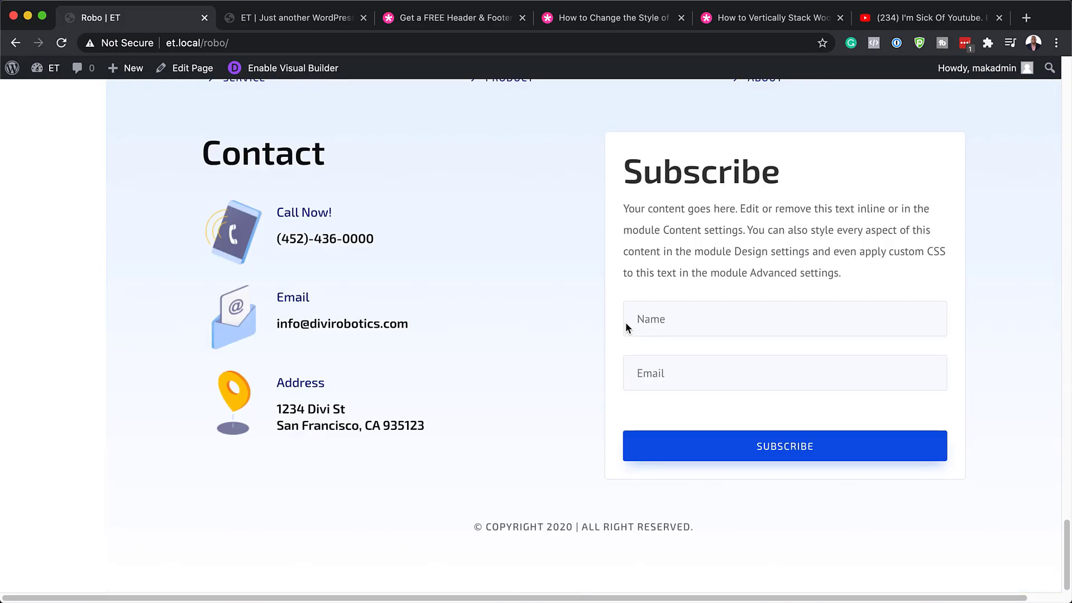
scroll(497, 303, "up", 15)
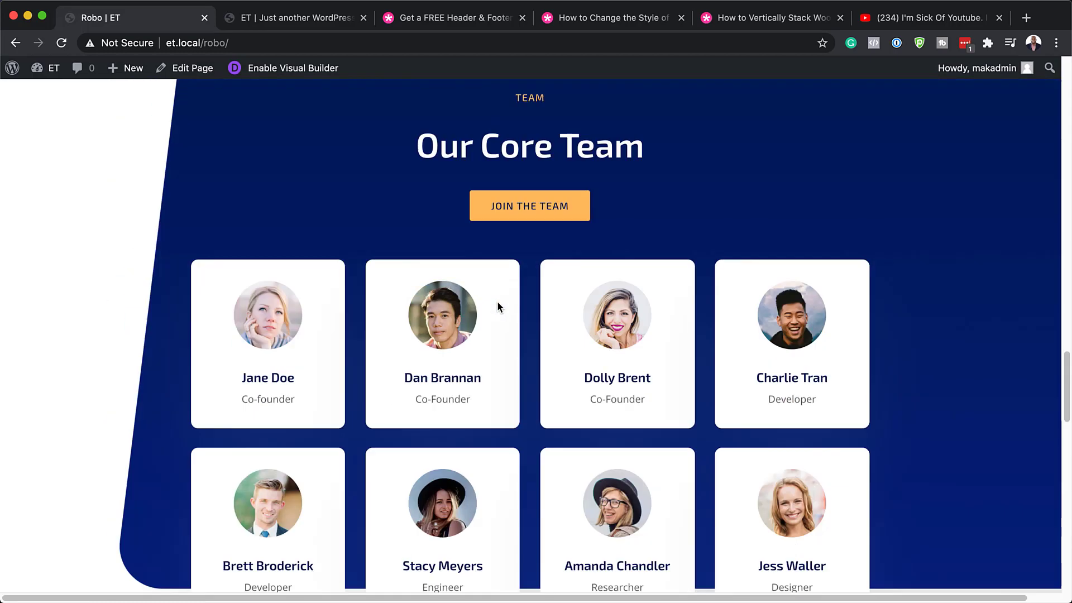
scroll(496, 299, "up", 8)
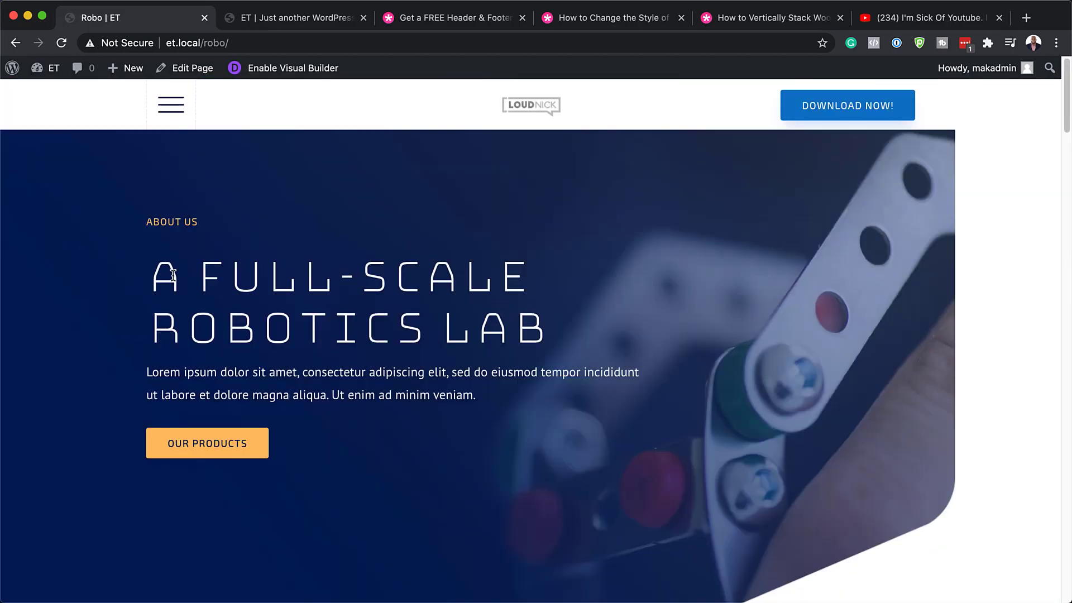